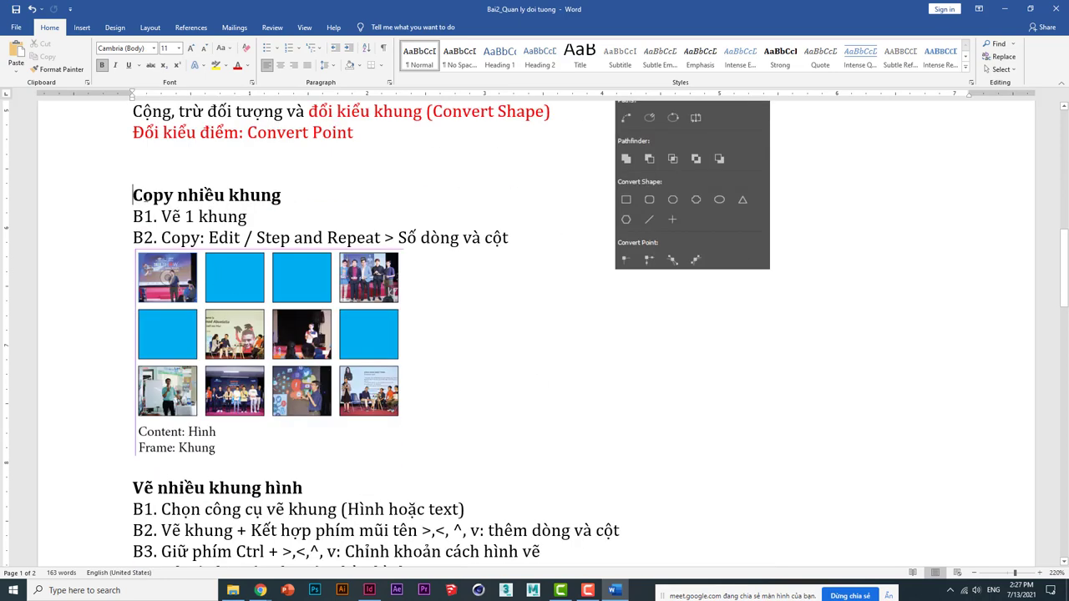
# - Review the notes on "Copy nhiều khung" and "Vẽ nhiều khung hình" in the document
pyautogui.moveTo(134, 194); pyautogui.dragTo(283, 189)
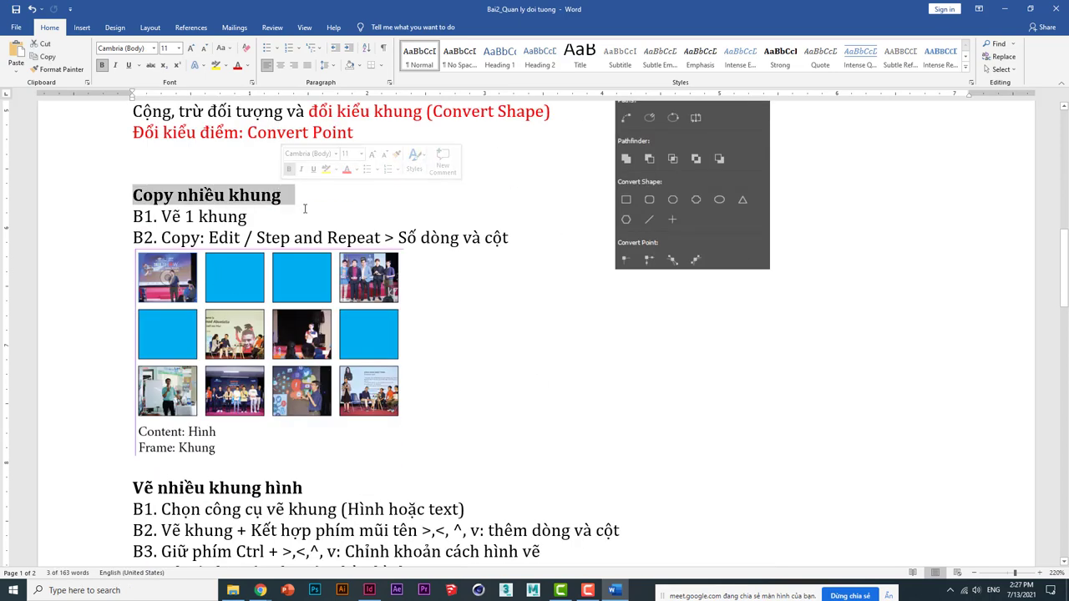
pyautogui.moveTo(161, 217); pyautogui.dragTo(246, 216)
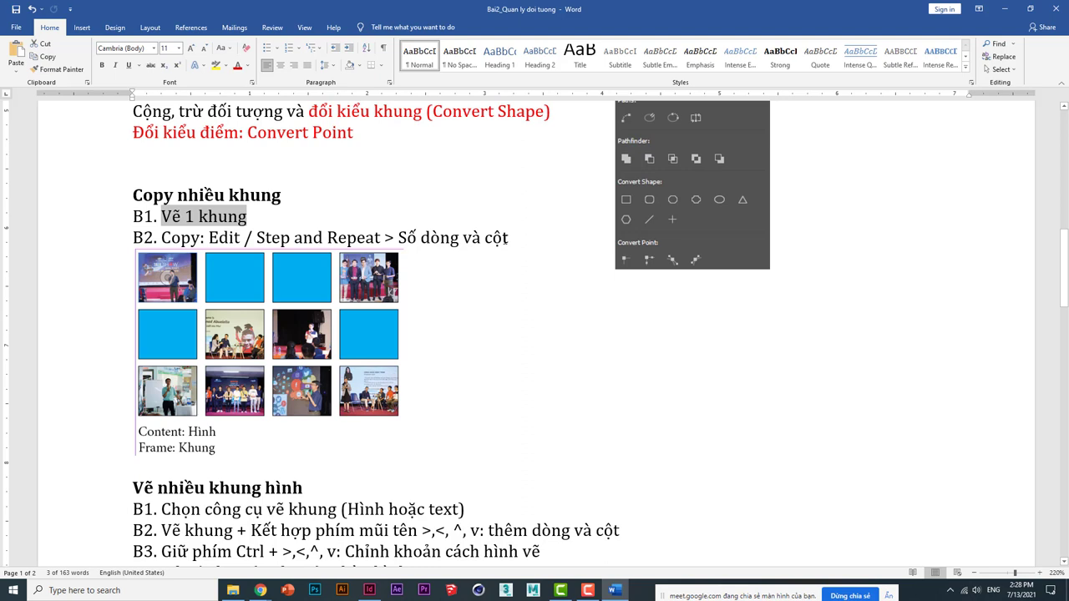
pyautogui.click(461, 350)
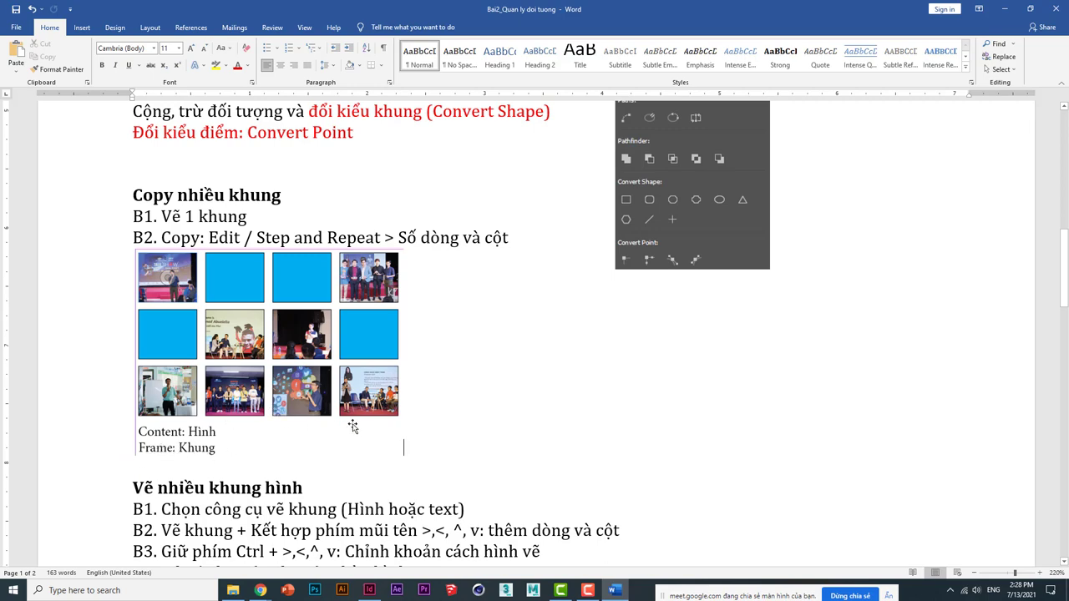
pyautogui.scroll(-3, 306, 401)
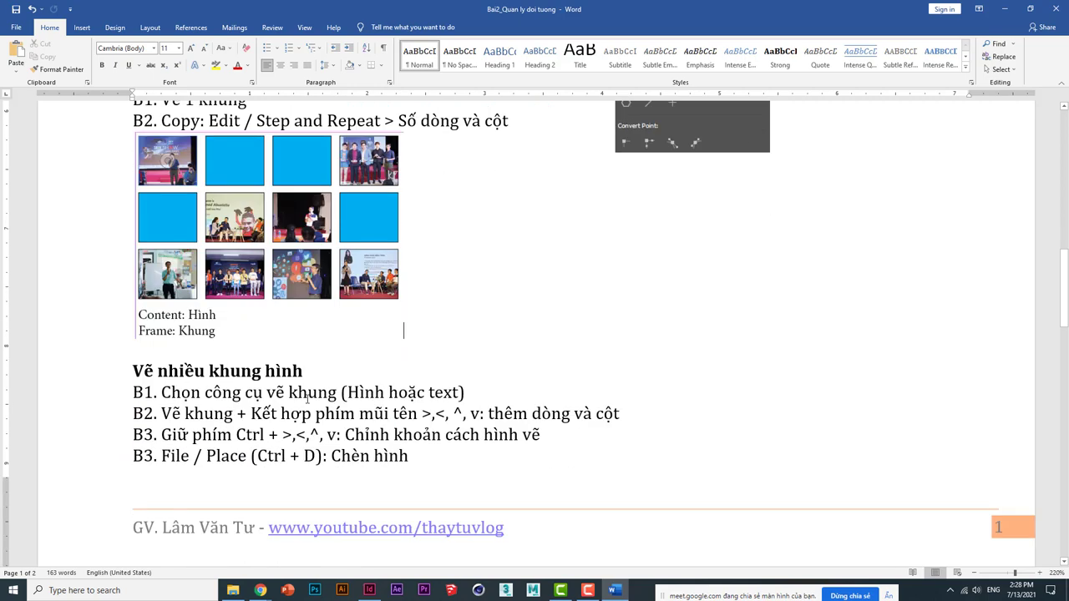
pyautogui.scroll(3, 308, 399)
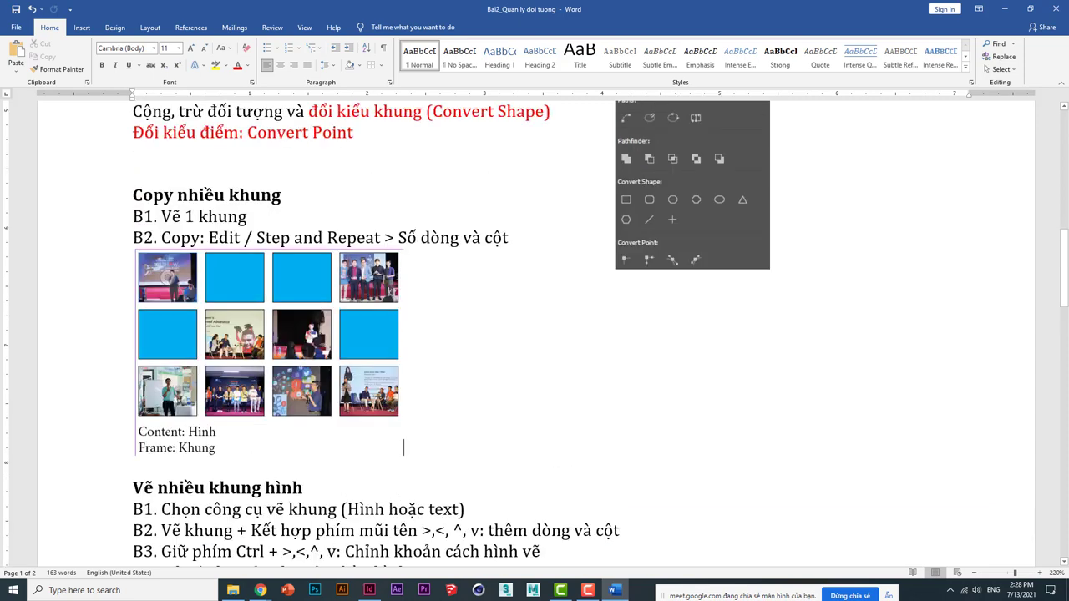
pyautogui.scroll(-2, 307, 402)
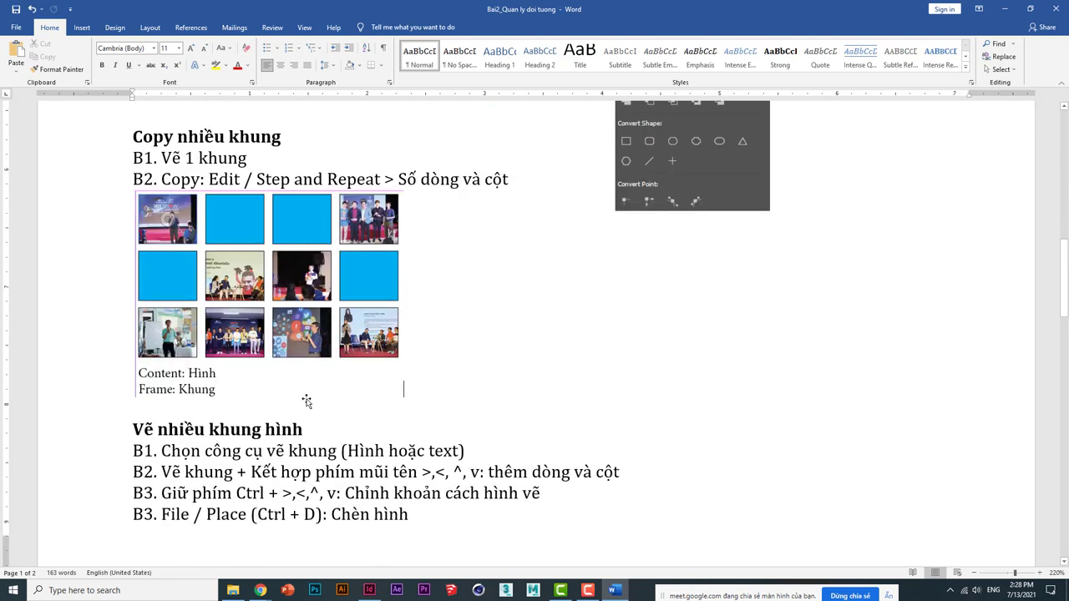
# - Add the line "Chỉnh hình: Object / Fitting / ....." below the frame grid picture, above the heading "Vẽ nhiều khung hình"
pyautogui.click(386, 344)
pyautogui.click(462, 416)
pyautogui.press('Return')
pyautogui.write('Ch')
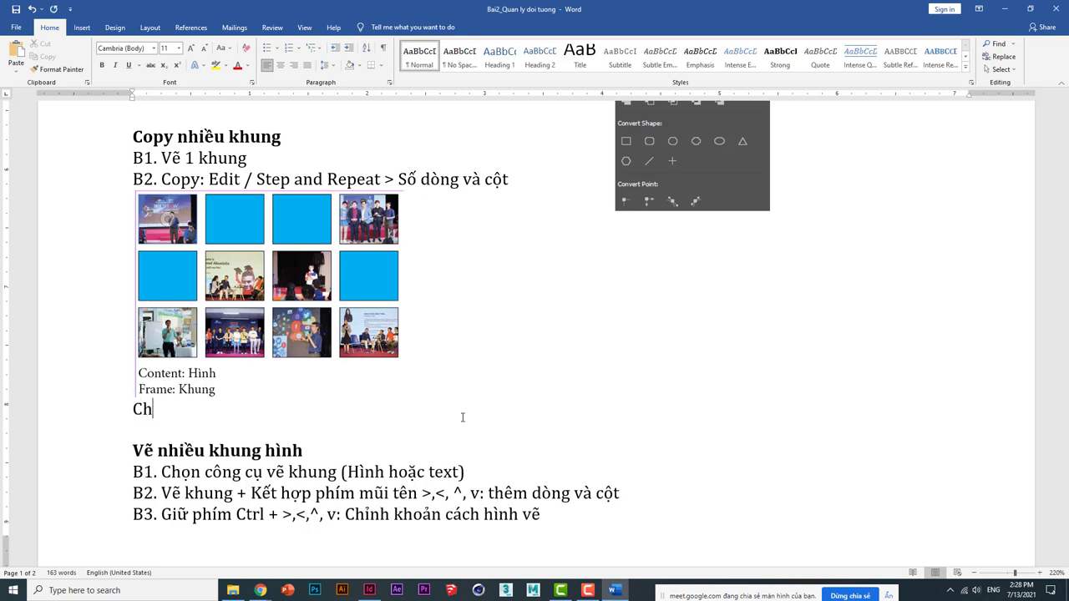
pyautogui.write('ỉnh hình: Object')
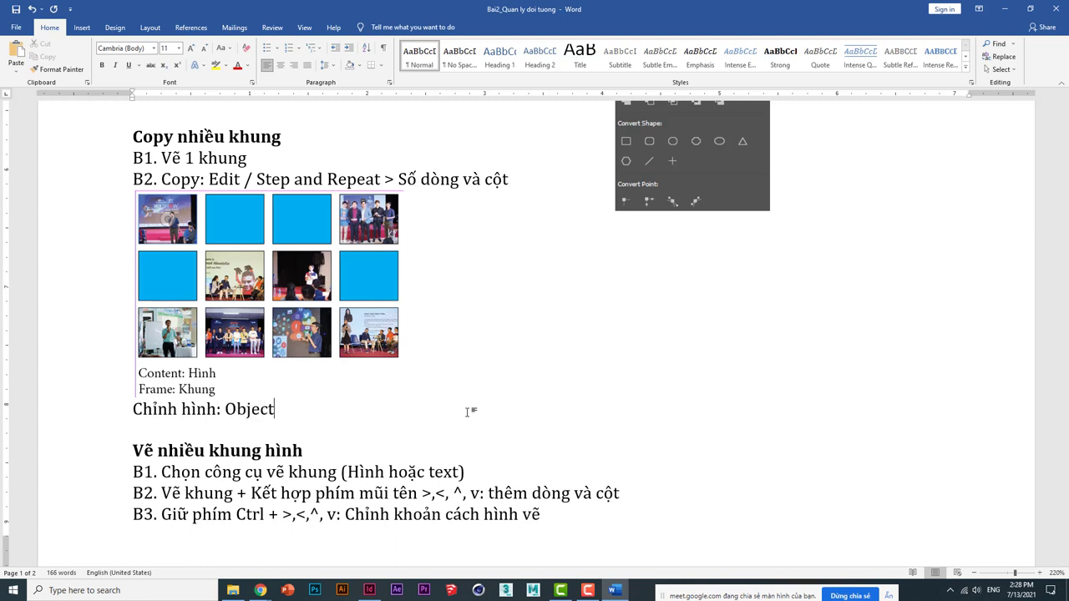
pyautogui.write(' / Fitting / .....')
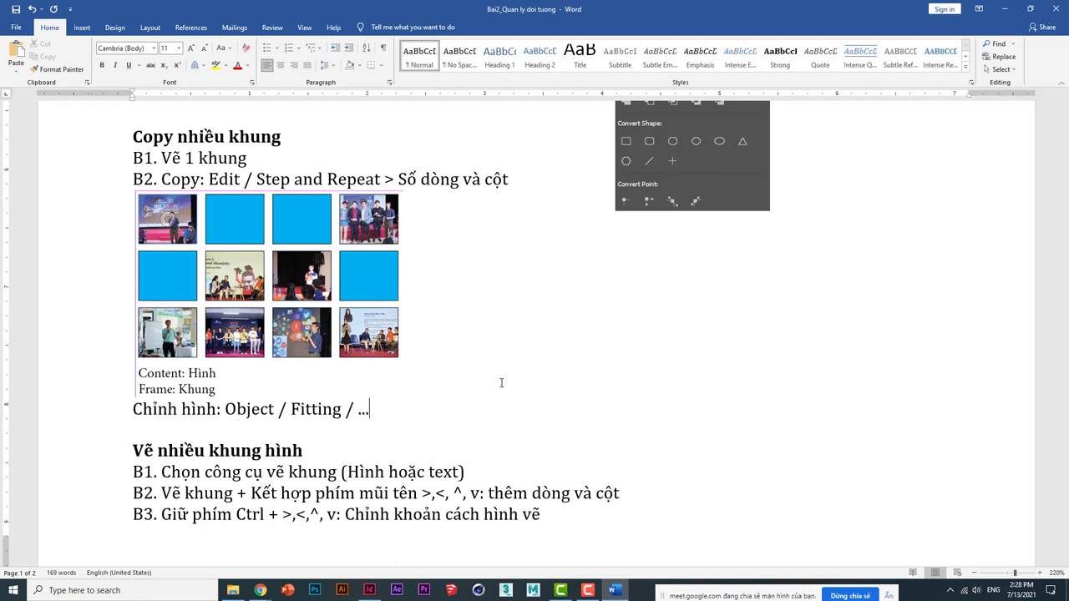
# - Colour the new "Chỉnh hình: Object / Fitting / ....." line red
pyautogui.click(130, 412)
pyautogui.click(238, 65)
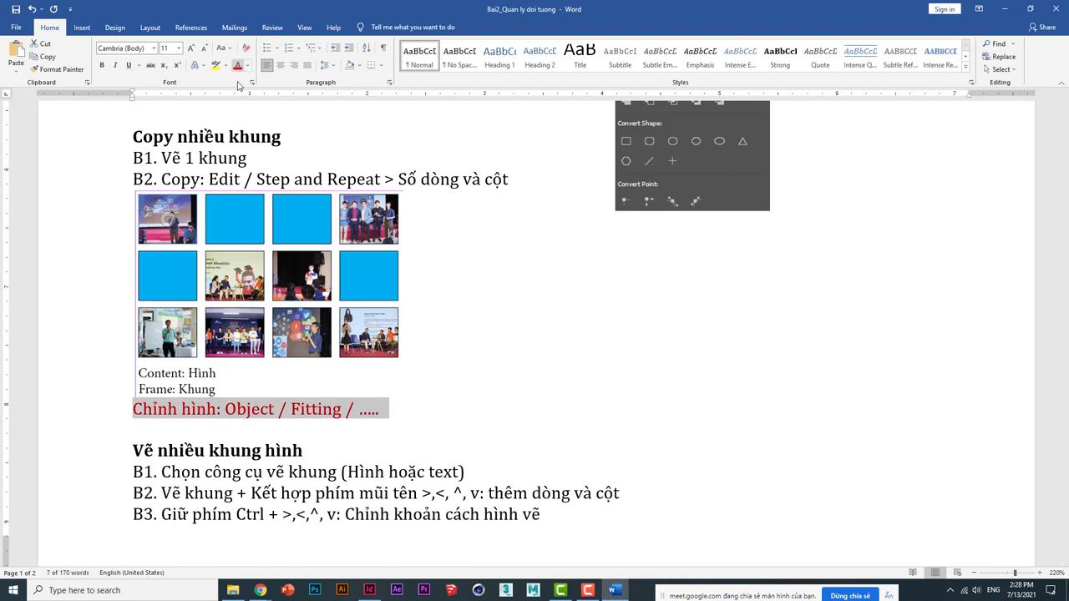
pyautogui.click(460, 413)
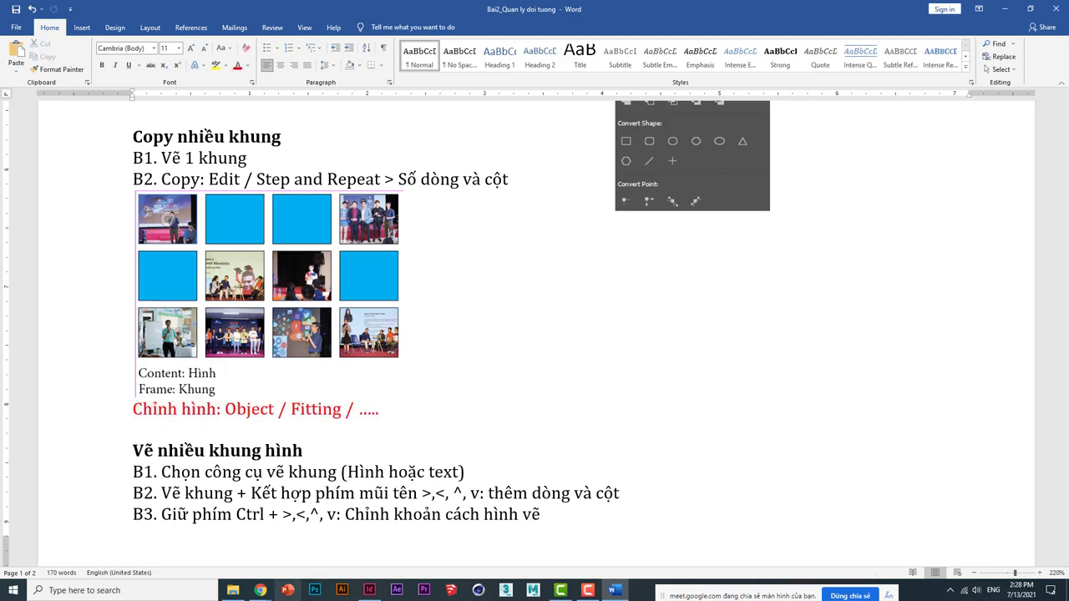
# - Switch to InDesign and draw a blue rectangle about 49 × 40 mm near the upper-left margin corner of blank page 6
pyautogui.click(370, 593)
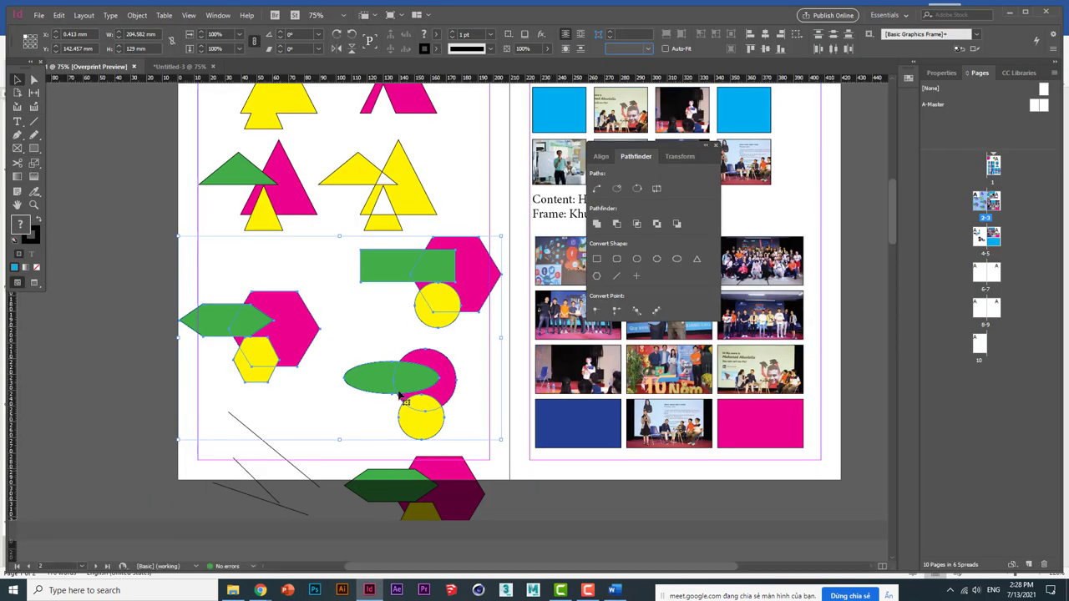
pyautogui.scroll(-4, 397, 395)
pyautogui.scroll(-10, 404, 399)
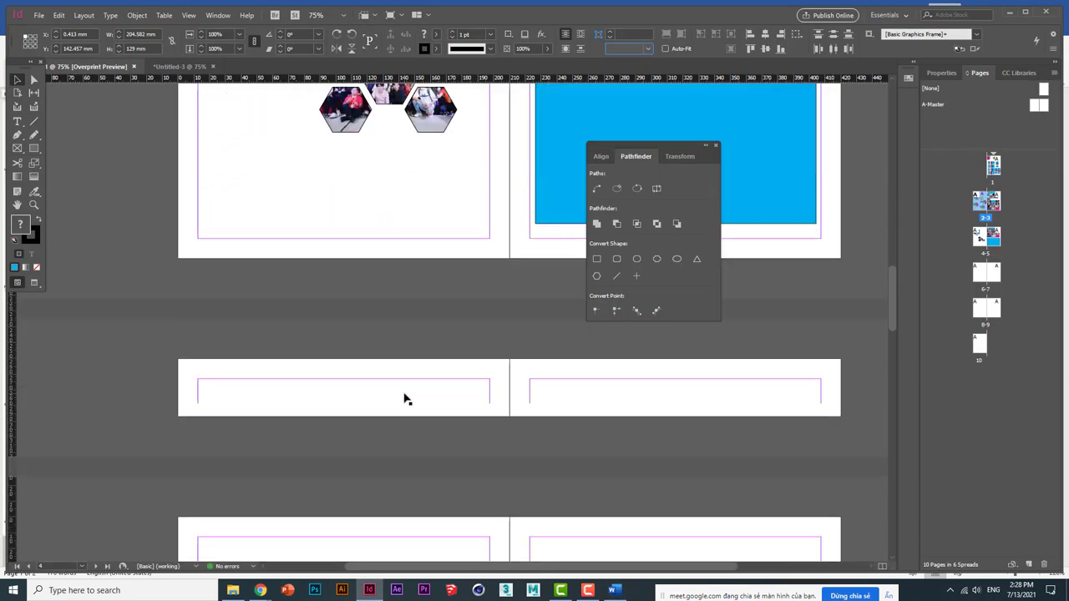
pyautogui.click(33, 148)
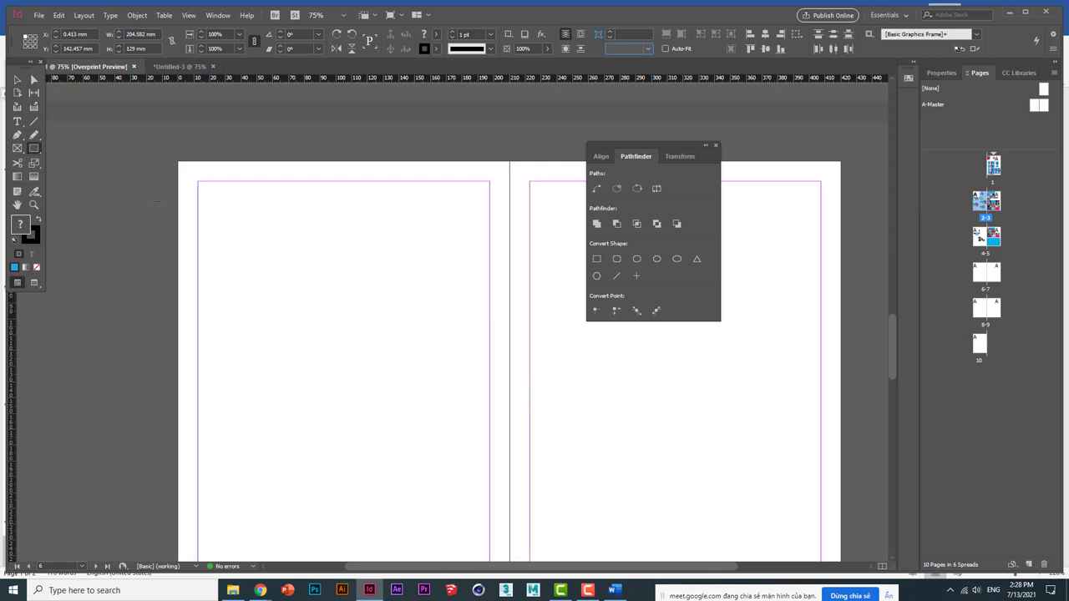
pyautogui.click(34, 151)
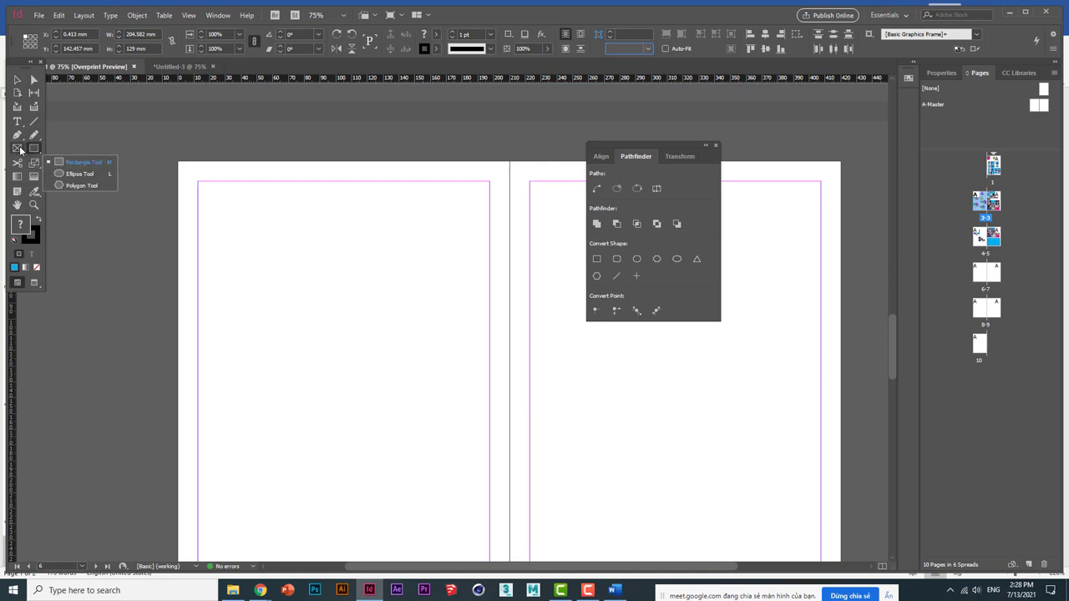
pyautogui.click(20, 151)
pyautogui.click(20, 151)
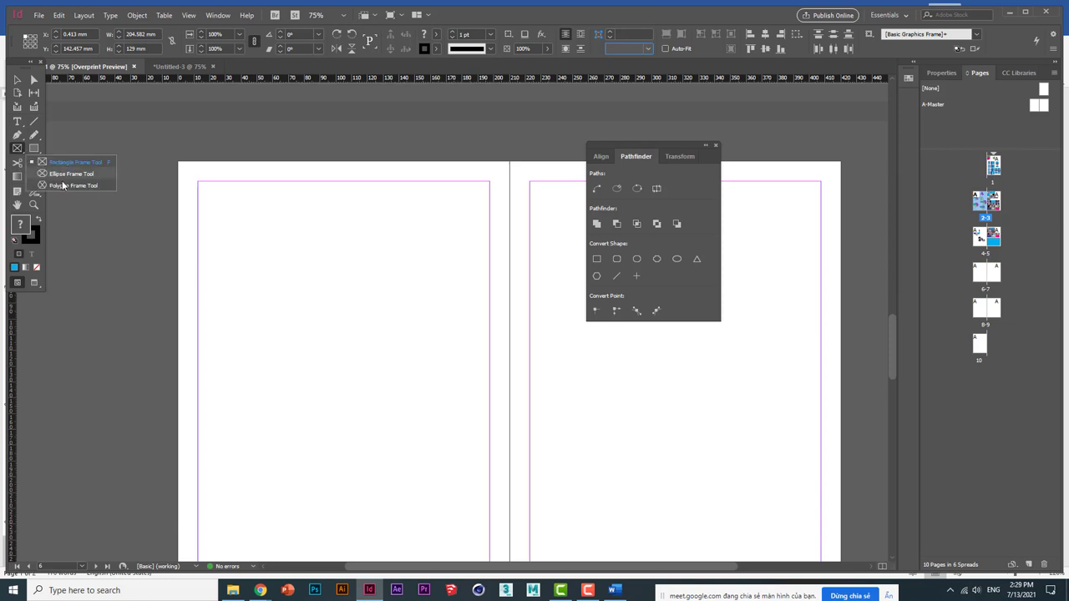
pyautogui.click(35, 148)
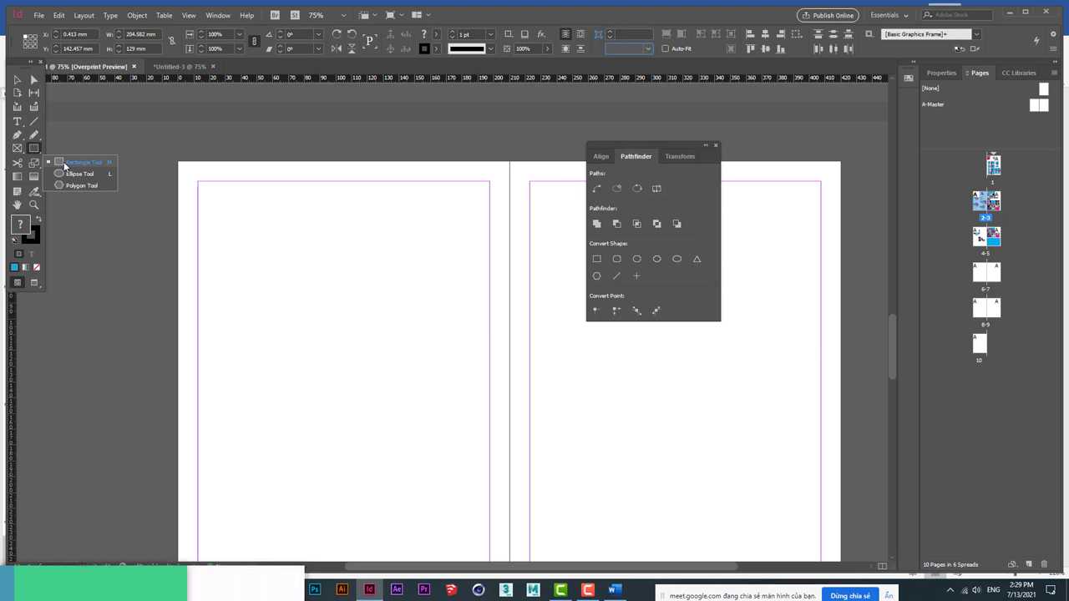
pyautogui.click(65, 163)
pyautogui.moveTo(210, 191); pyautogui.dragTo(288, 253)
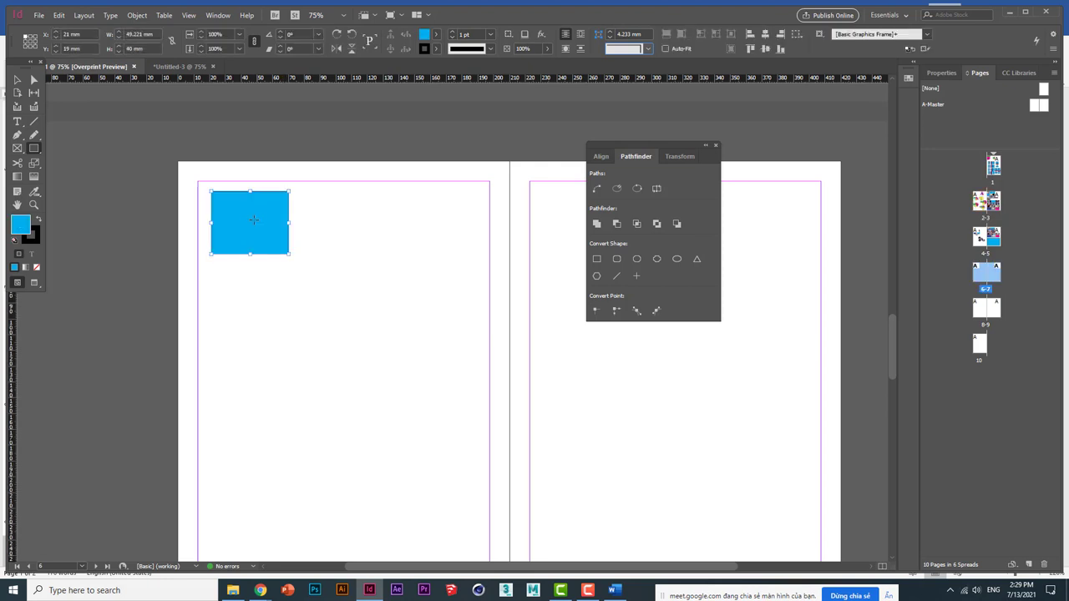
# - Resize the blue rectangle to about 56.5 mm wide and 33 mm high, keeping its upper-left corner in place
pyautogui.click(16, 79)
pyautogui.moveTo(287, 254); pyautogui.dragTo(239, 234)
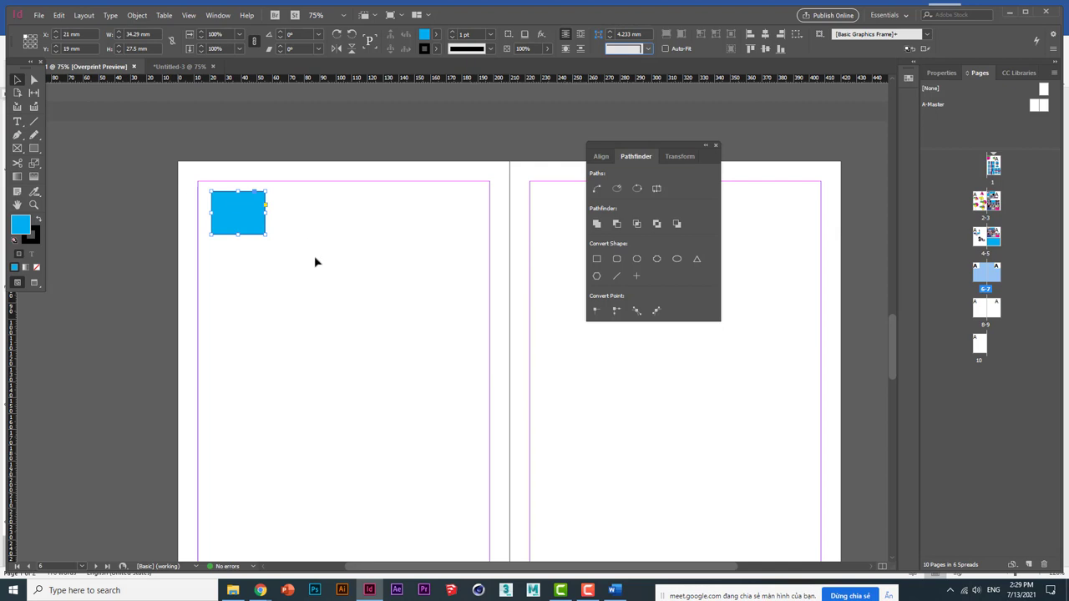
pyautogui.moveTo(266, 235); pyautogui.dragTo(301, 243)
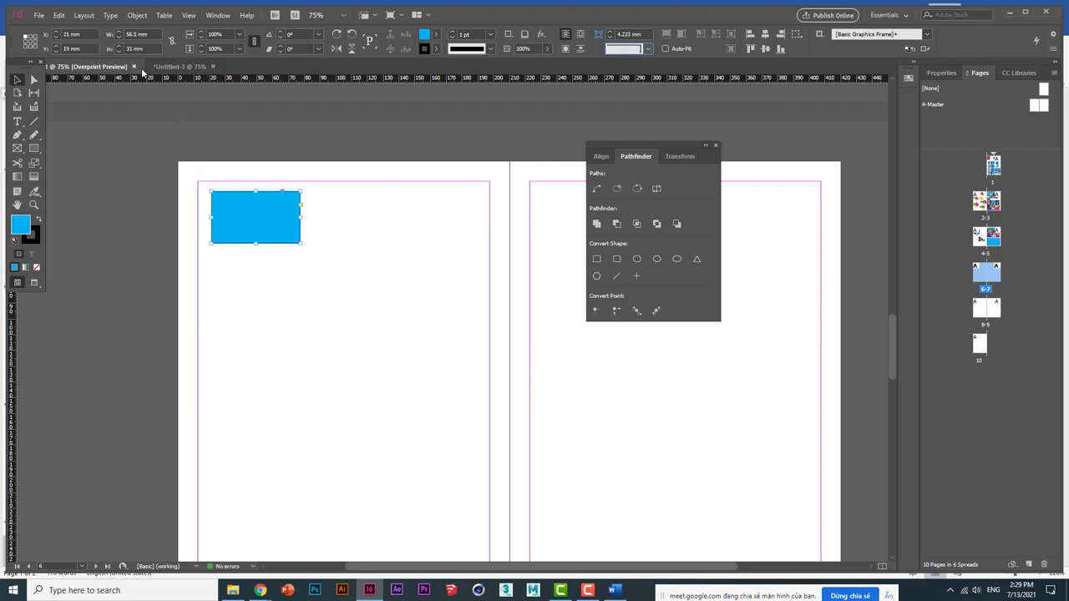
# - Set up Step and Repeat for the rectangle as a grid with 4 rows and a 36 mm vertical offset
pyautogui.click(59, 16)
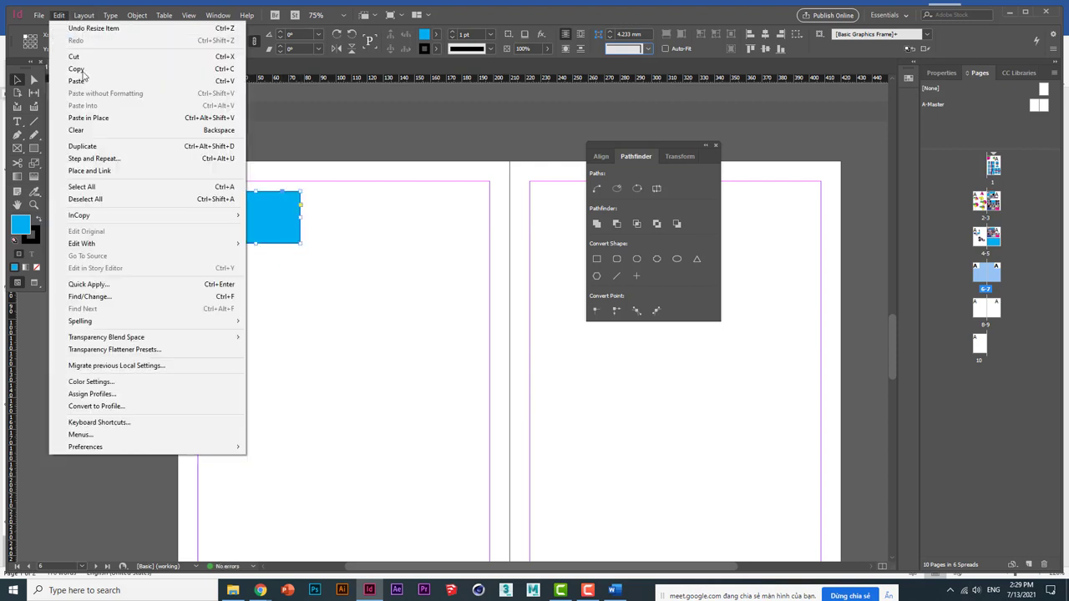
pyautogui.click(238, 159)
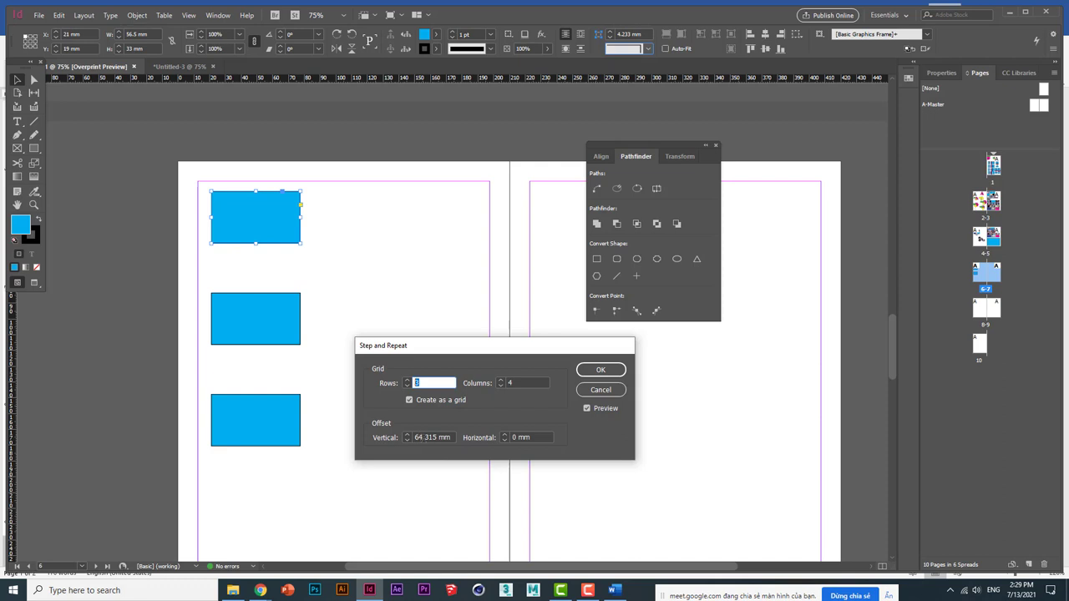
pyautogui.doubleClick(426, 436)
pyautogui.write('45')
pyautogui.press('Tab')
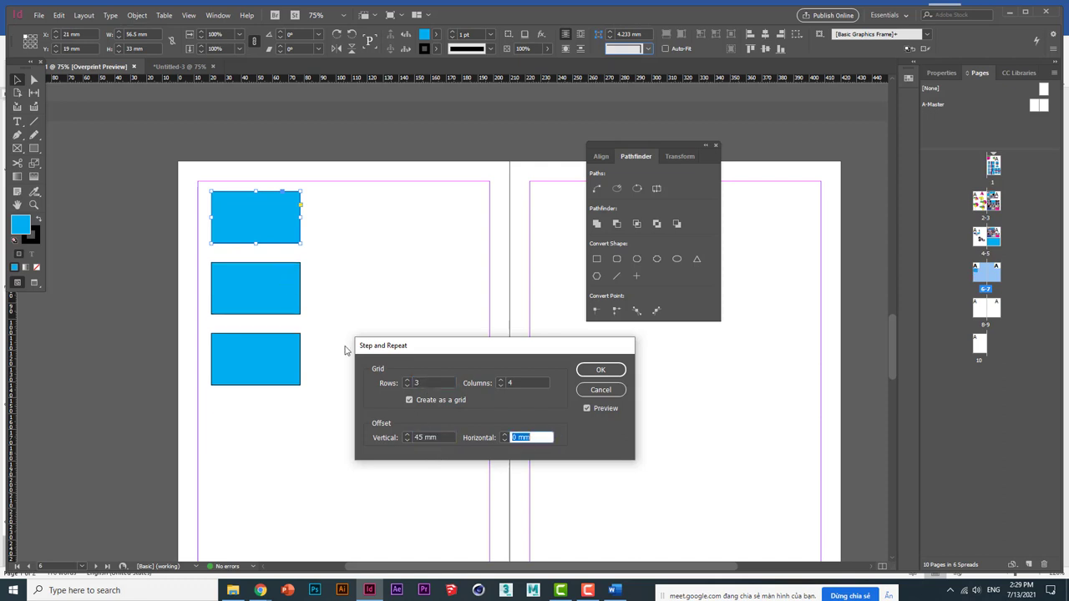
pyautogui.click(407, 441)
pyautogui.click(407, 440)
pyautogui.click(407, 440)
pyautogui.click(407, 441)
pyautogui.click(407, 440)
pyautogui.click(406, 440)
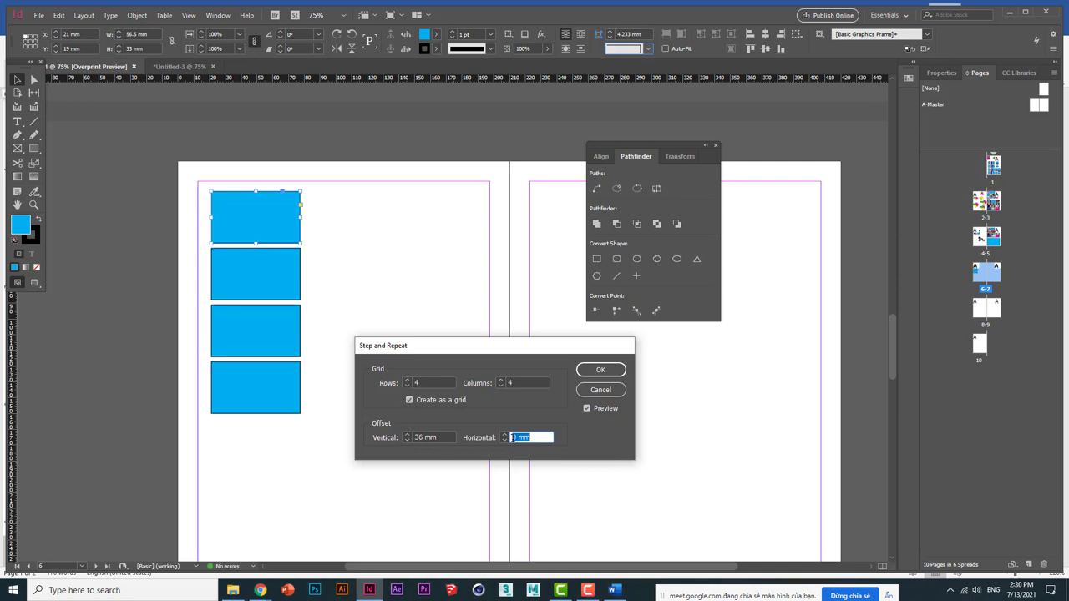
# - Set the grid to 3 columns with a 60 mm horizontal offset and create the copies
pyautogui.doubleClick(513, 436)
pyautogui.press('Tab')
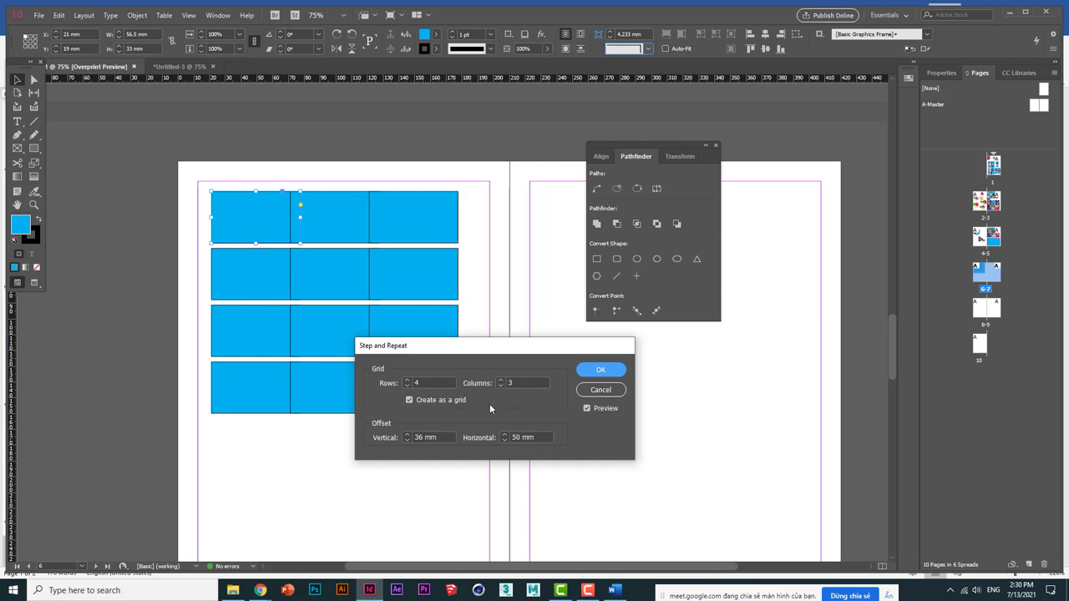
pyautogui.click(504, 436)
pyautogui.click(504, 435)
pyautogui.click(505, 435)
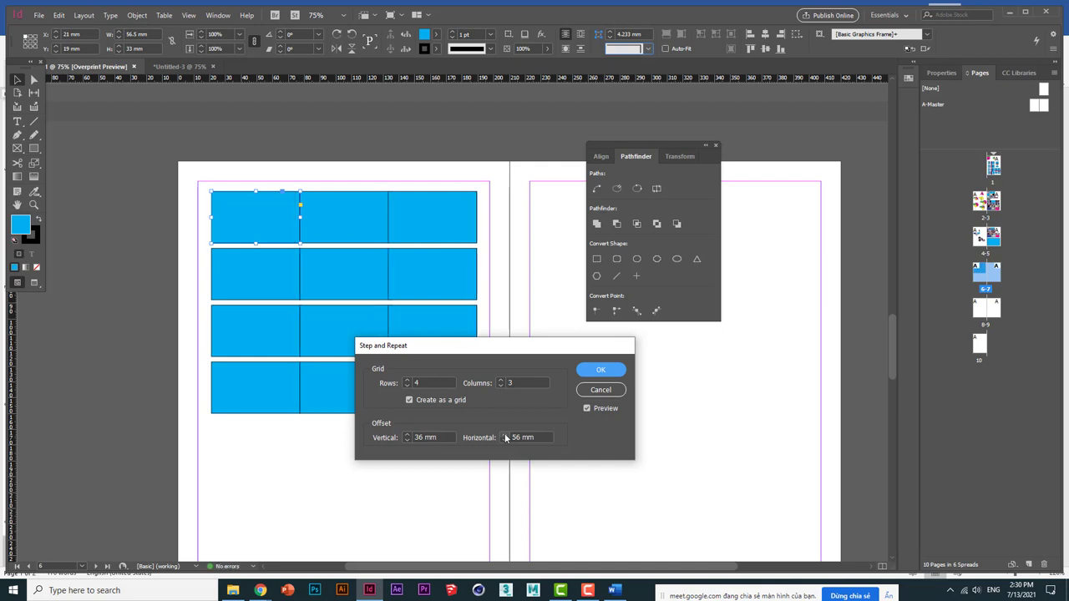
pyautogui.click(505, 435)
pyautogui.click(504, 436)
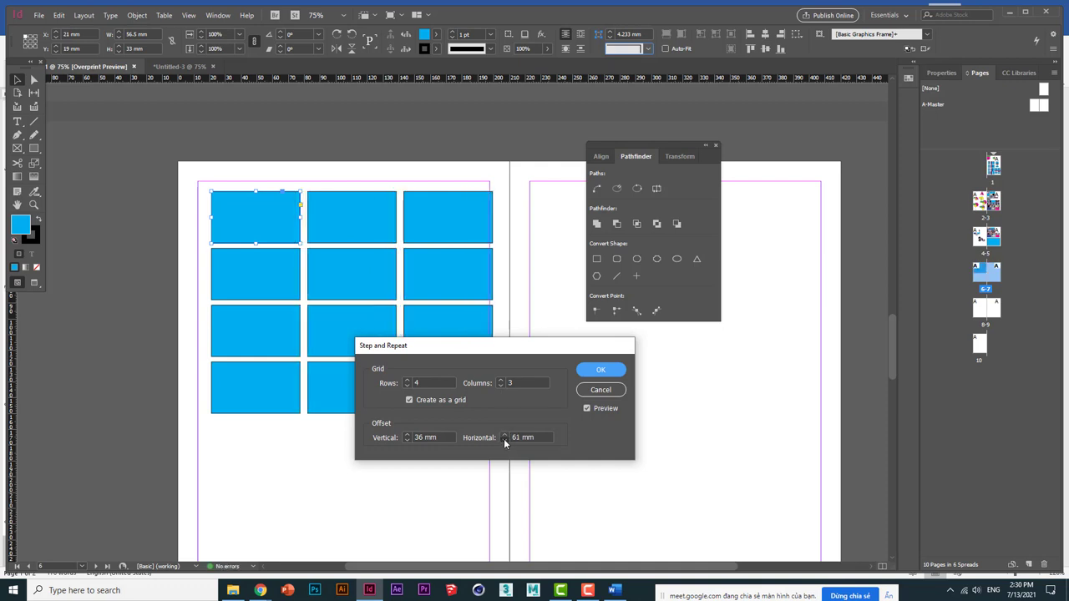
pyautogui.click(503, 439)
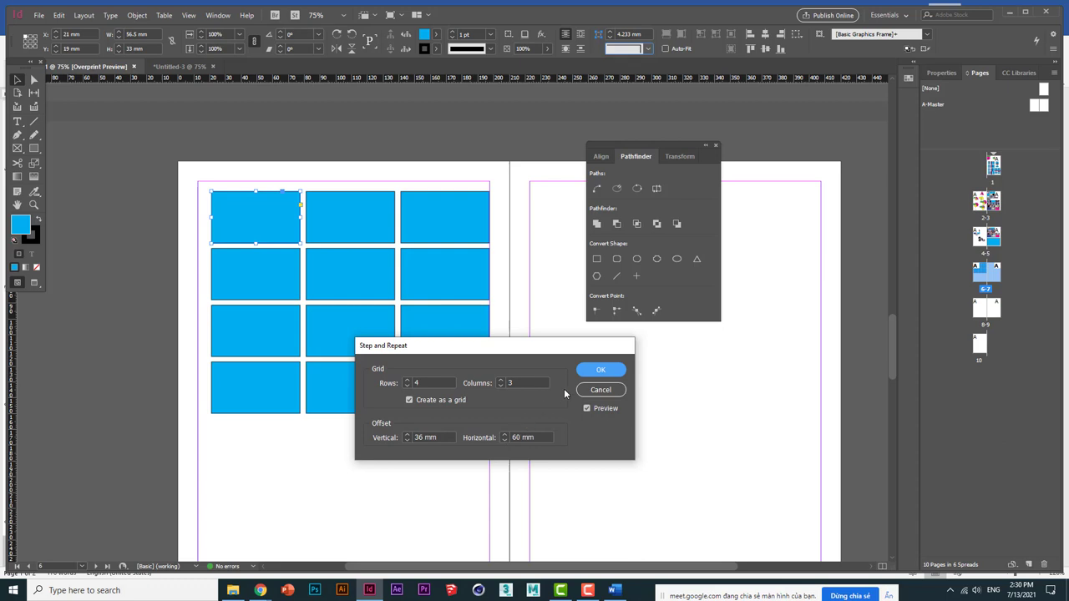
pyautogui.click(583, 374)
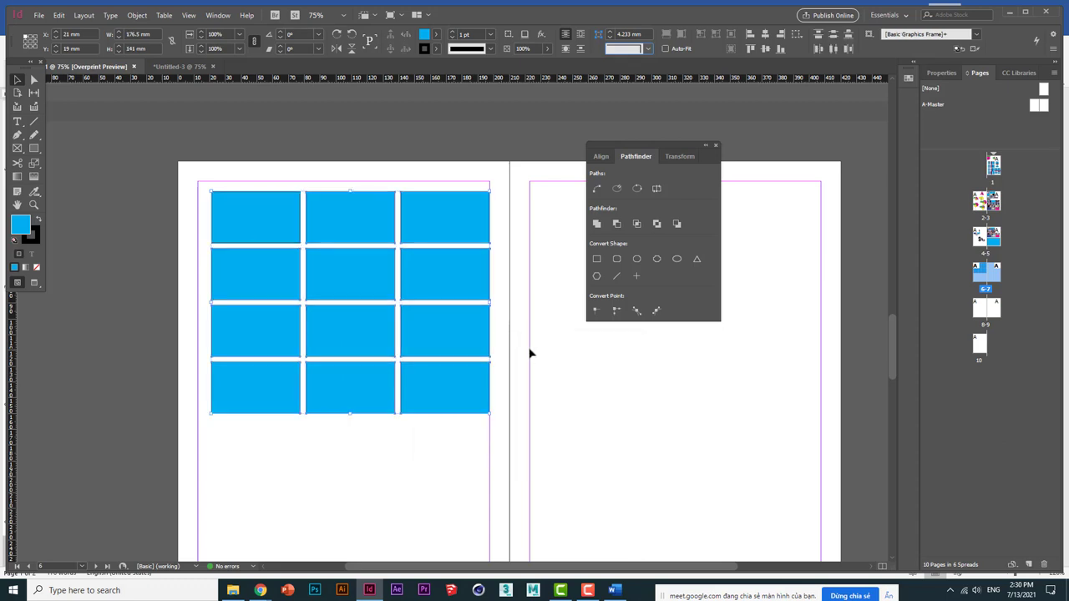
# - Move the whole frame grid about 4 mm left and 0.5 mm down to centre it between the side margins
pyautogui.click(166, 137)
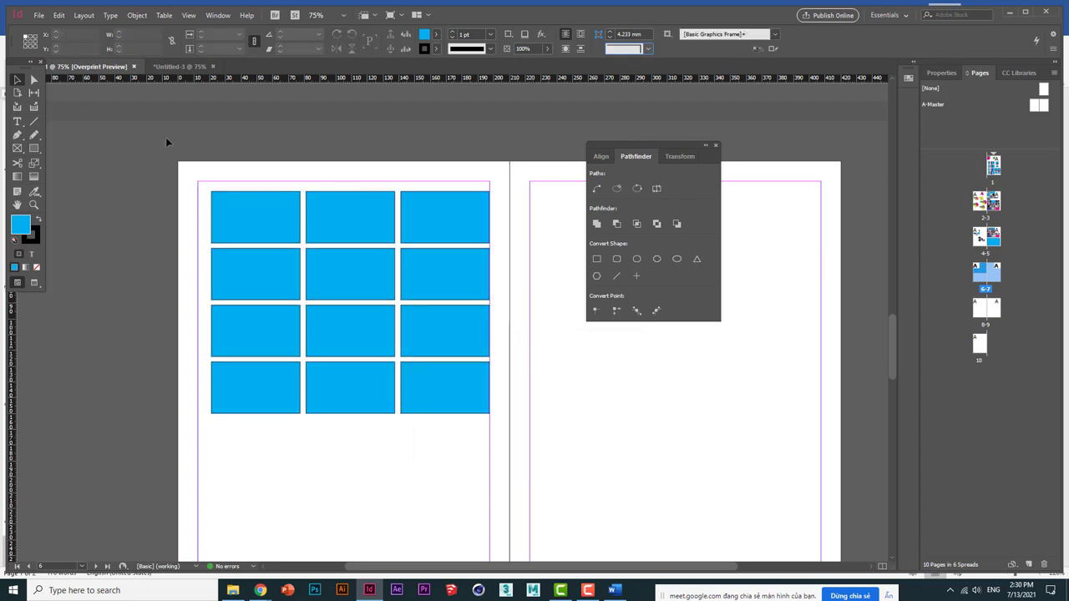
pyautogui.moveTo(210, 172); pyautogui.dragTo(449, 417)
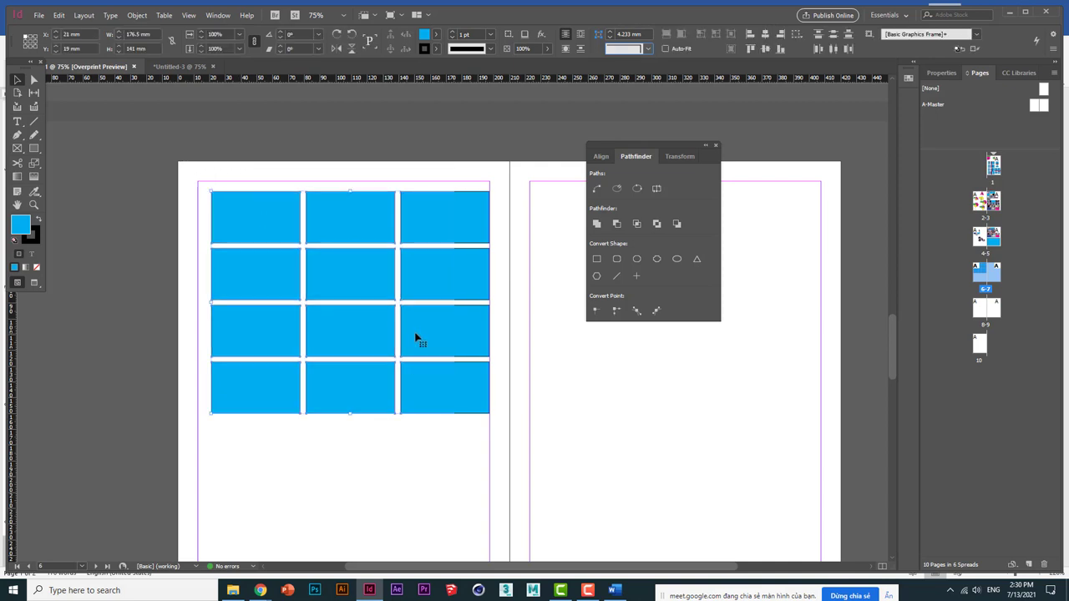
pyautogui.click(336, 455)
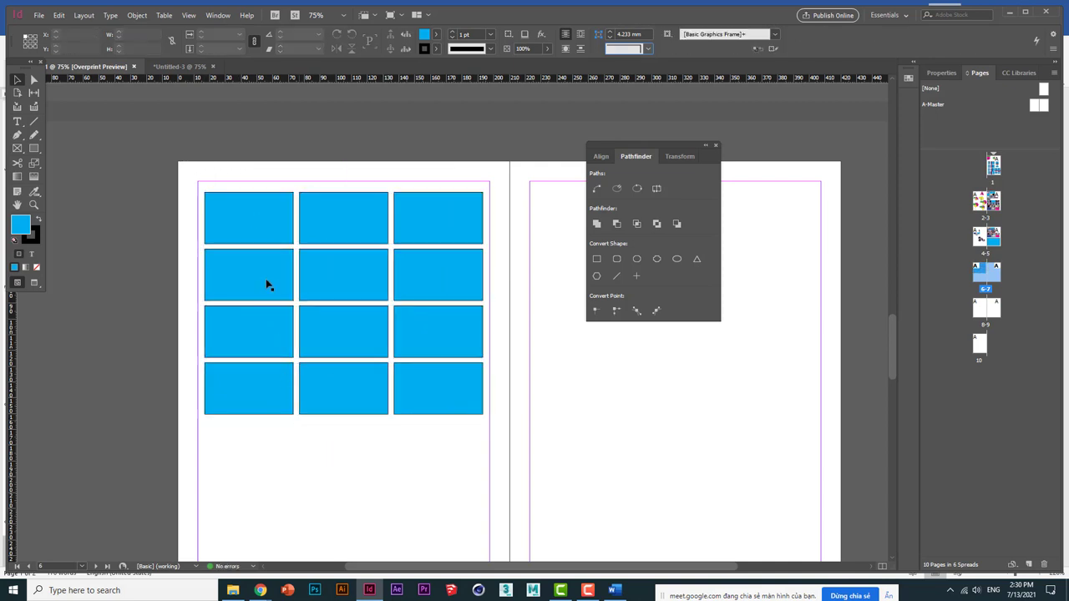
pyautogui.click(348, 225)
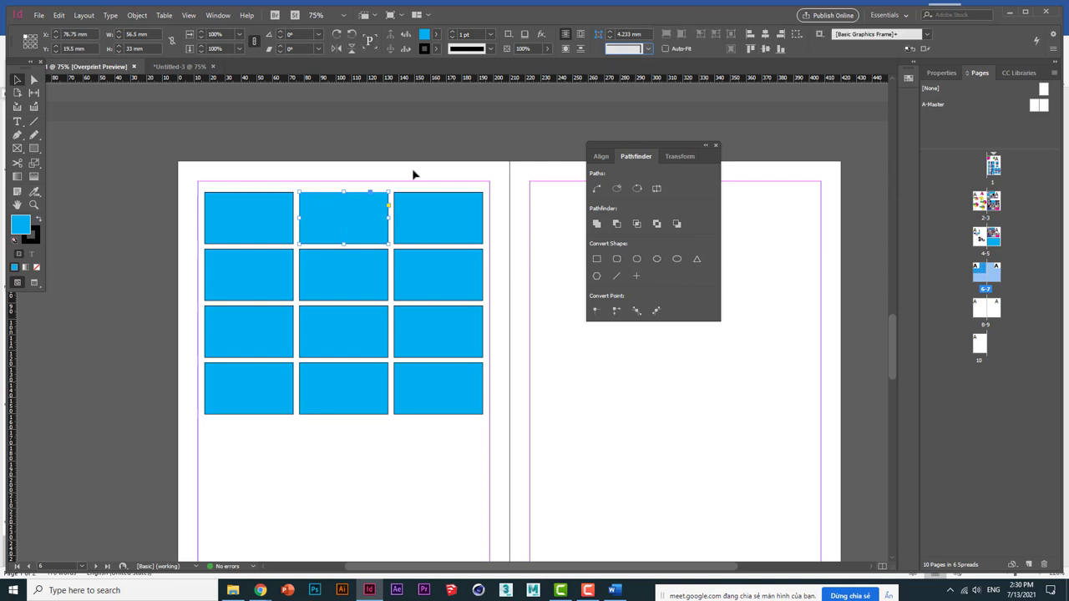
pyautogui.moveTo(413, 172); pyautogui.dragTo(446, 219)
pyautogui.click(516, 290)
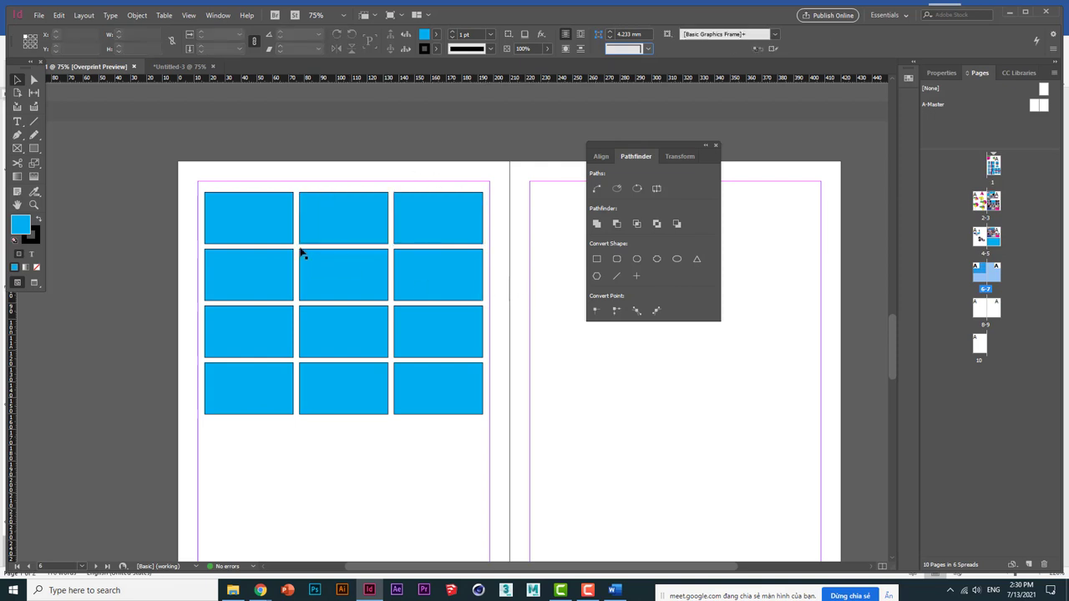
# - Load a batch of event photos, including LTH00490, LTH00542, LTH05776 and LTH05787, from the HinhChup folder for placing
pyautogui.click(39, 16)
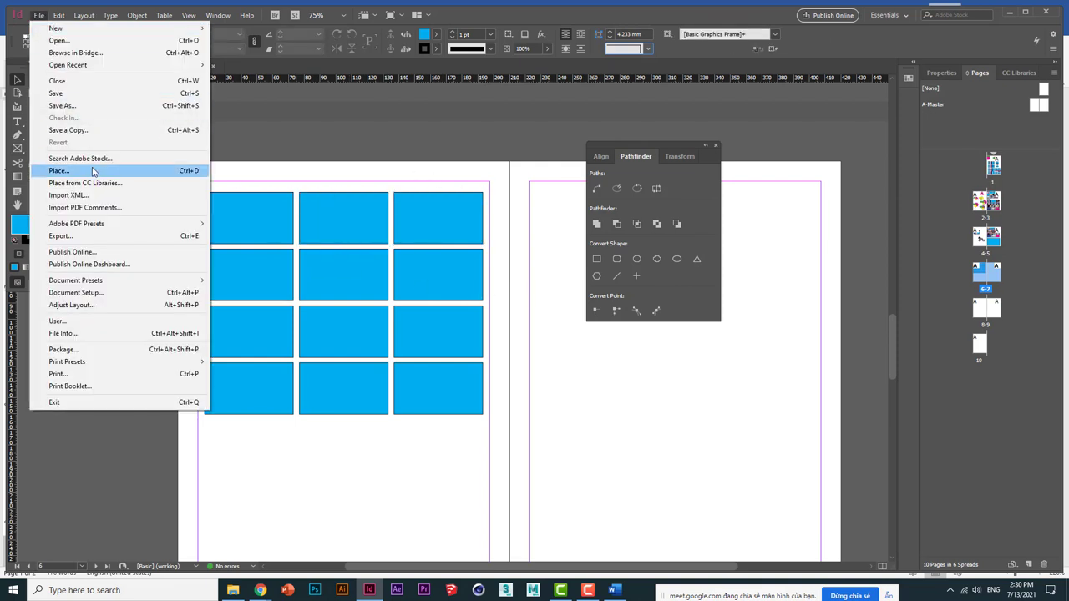
pyautogui.click(58, 170)
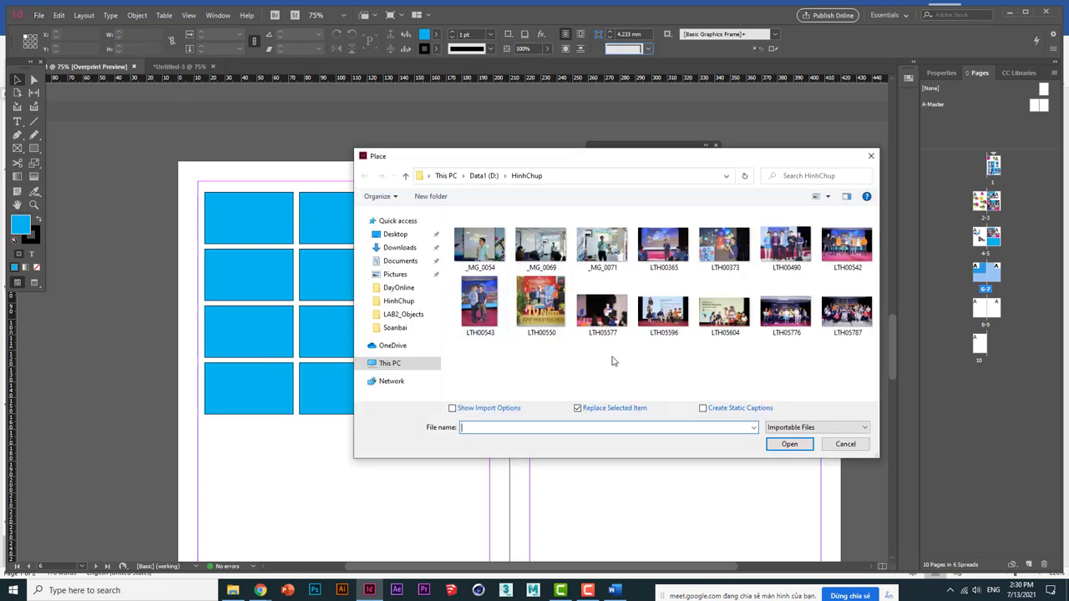
pyautogui.moveTo(761, 359); pyautogui.dragTo(867, 269)
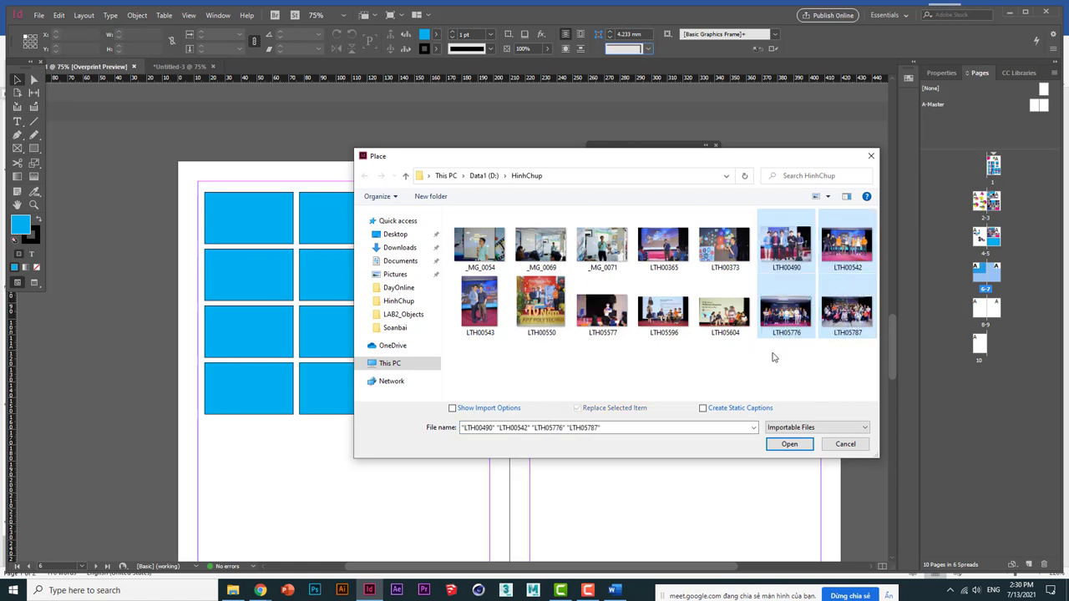
pyautogui.moveTo(835, 365); pyautogui.dragTo(604, 230)
pyautogui.click(789, 446)
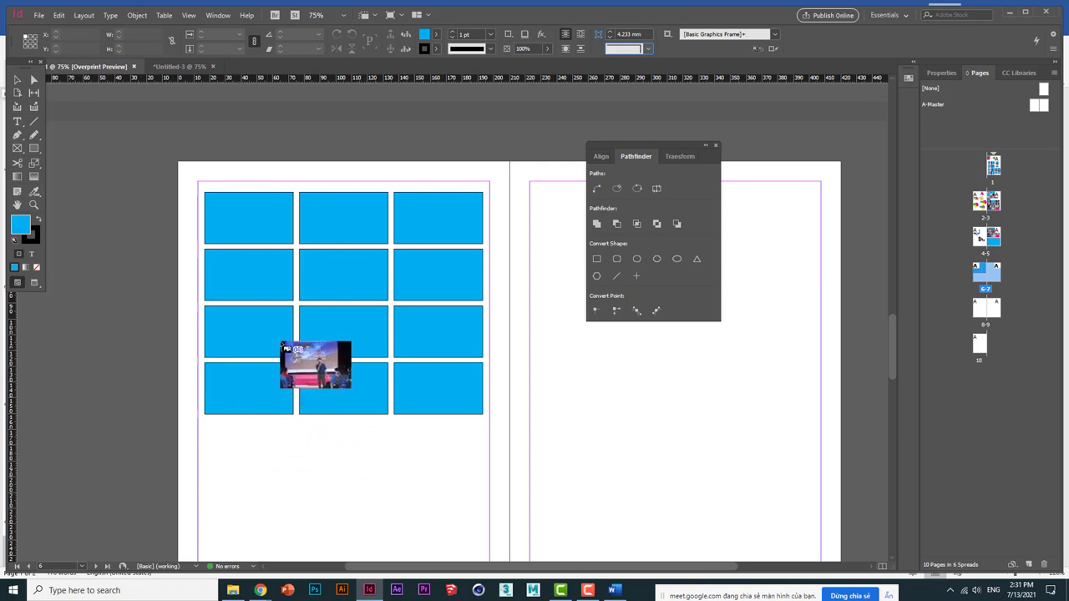
# - Place loaded photos into the first frame of row 1, last of row 4, middle of row 3 and last of row 2, skipping a photo
pyautogui.moveTo(238, 220); pyautogui.dragTo(239, 219)
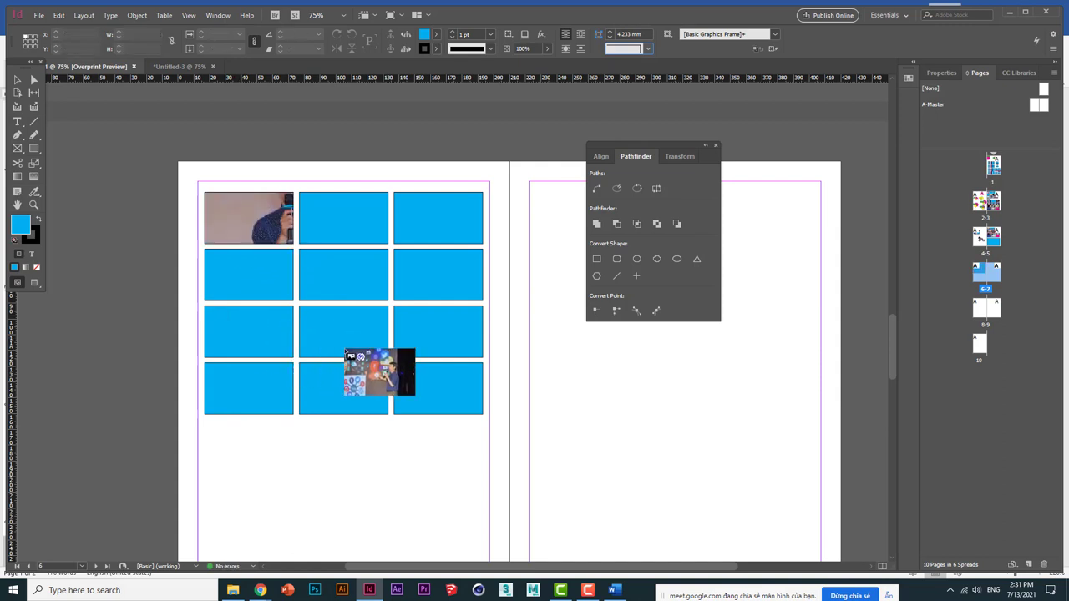
pyautogui.click(414, 386)
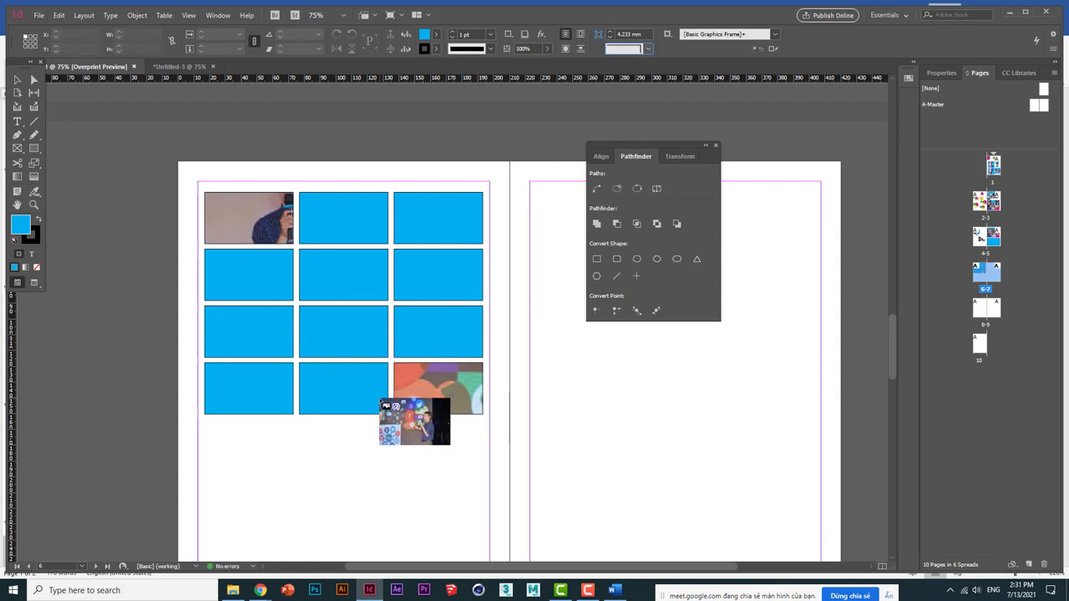
pyautogui.press('Right')
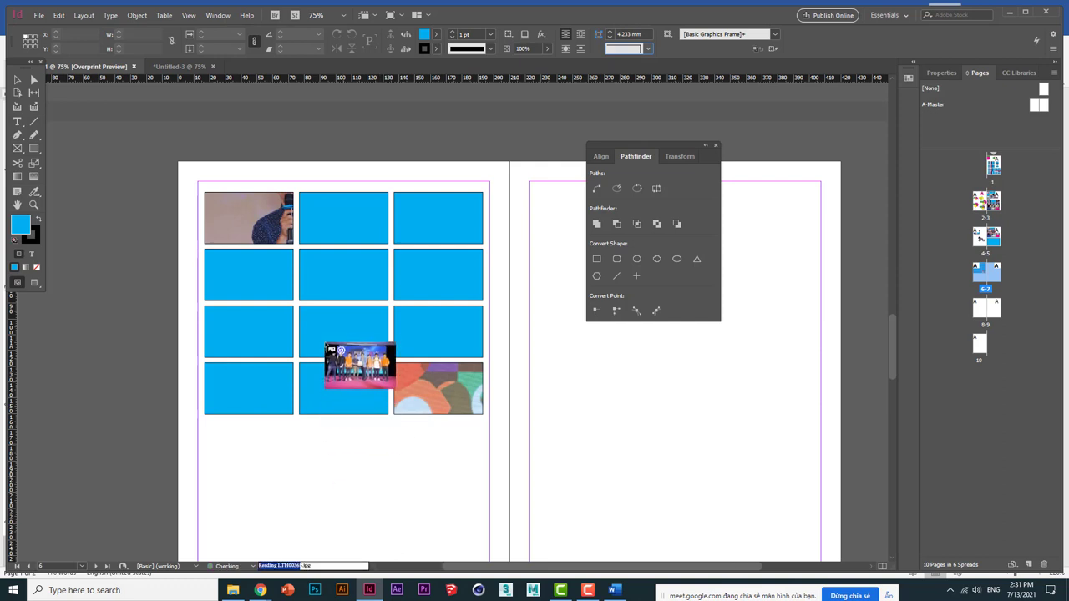
pyautogui.click(326, 353)
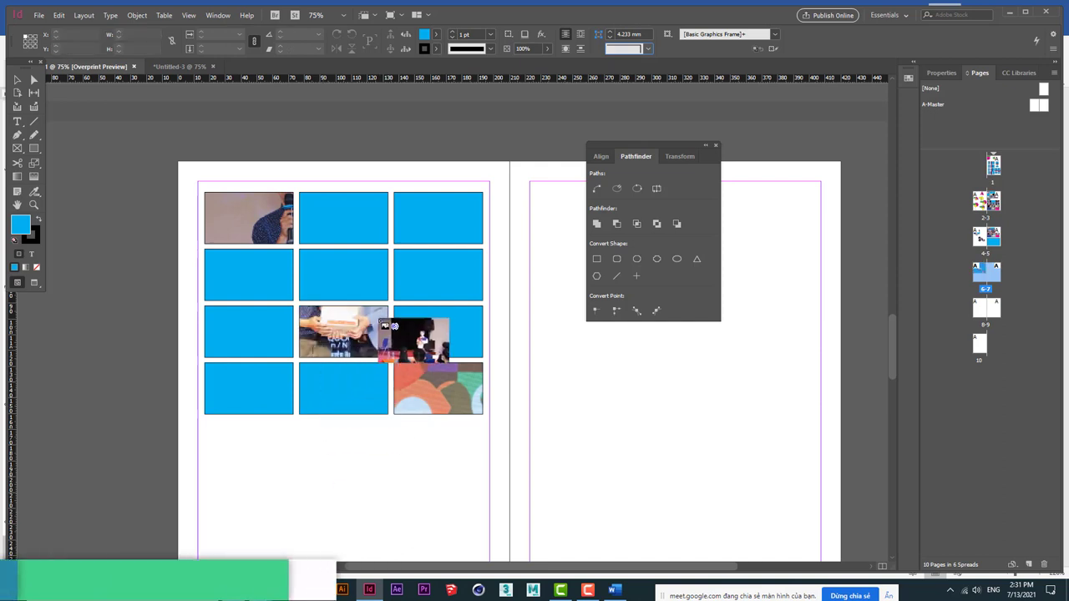
pyautogui.click(404, 299)
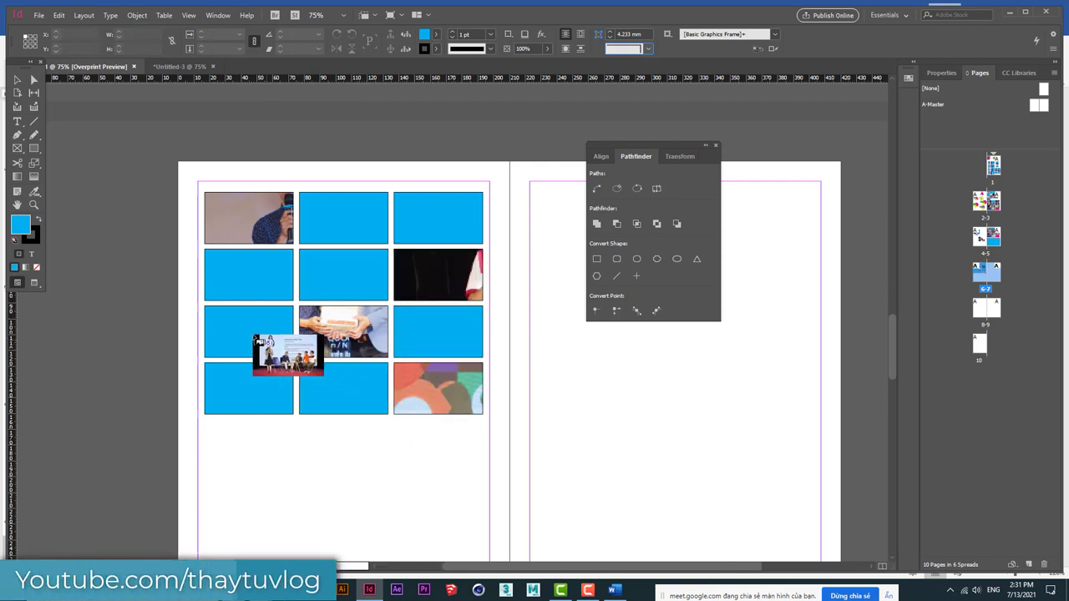
# - Fill the first and last frames of row 3, the middle of row 2 and the first of row 4 with photos, discarding the rest
pyautogui.click(259, 349)
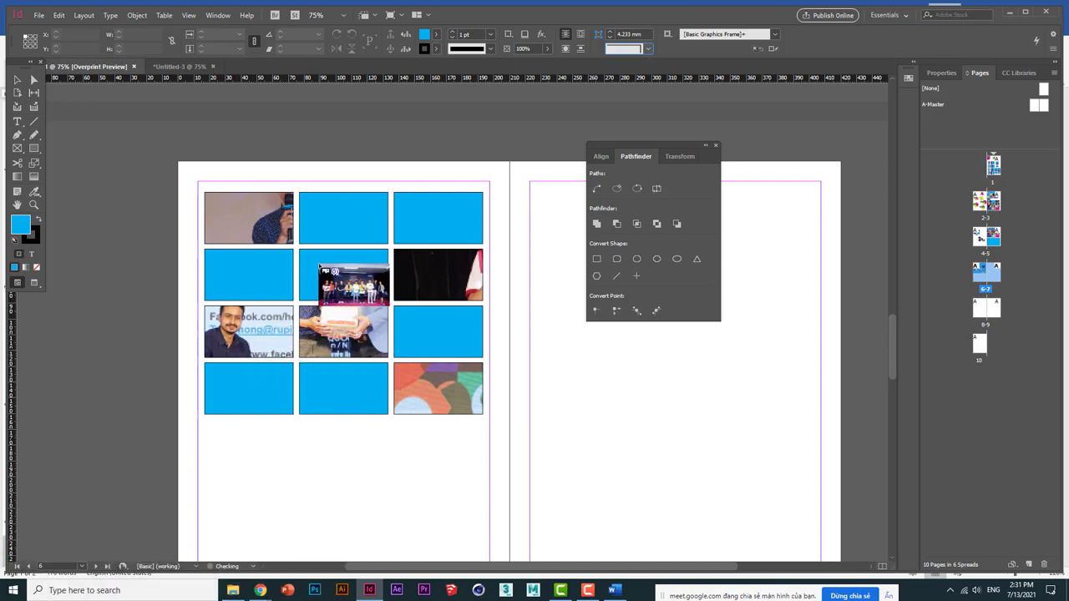
pyautogui.click(323, 296)
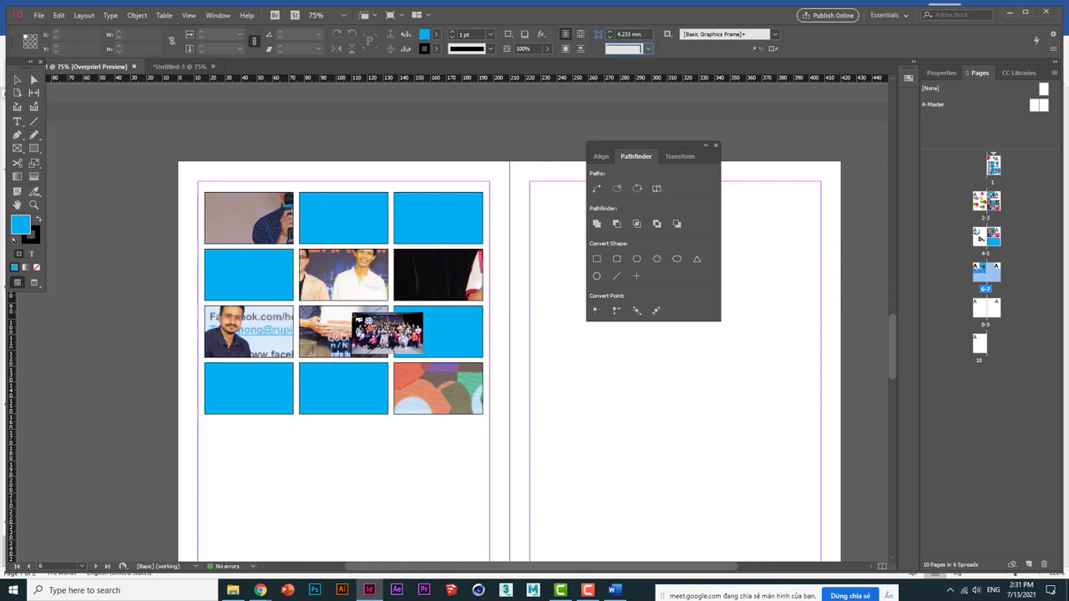
pyautogui.click(422, 338)
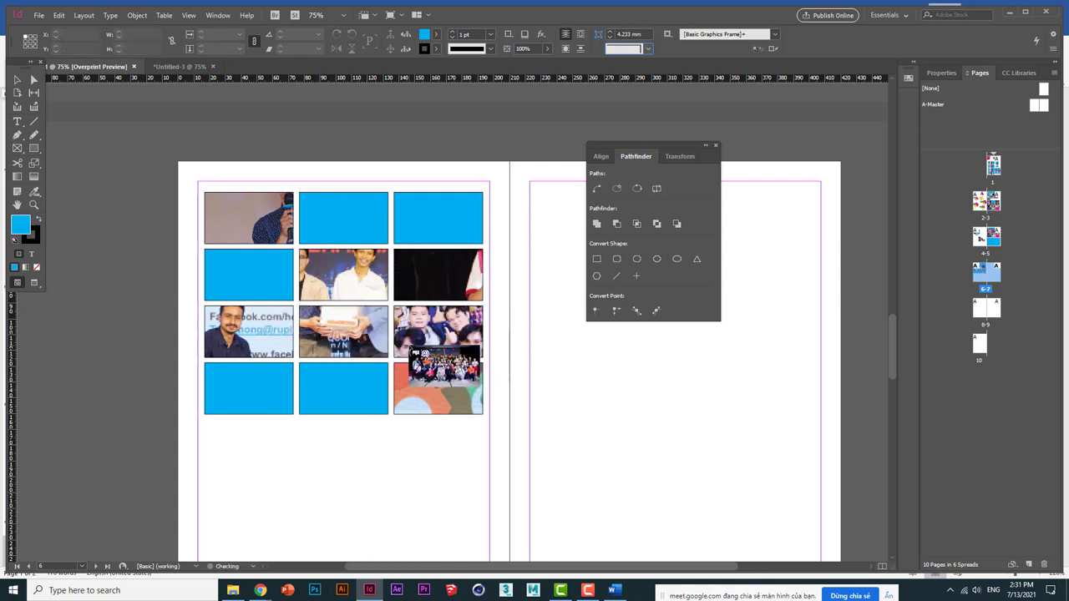
pyautogui.press('Escape')
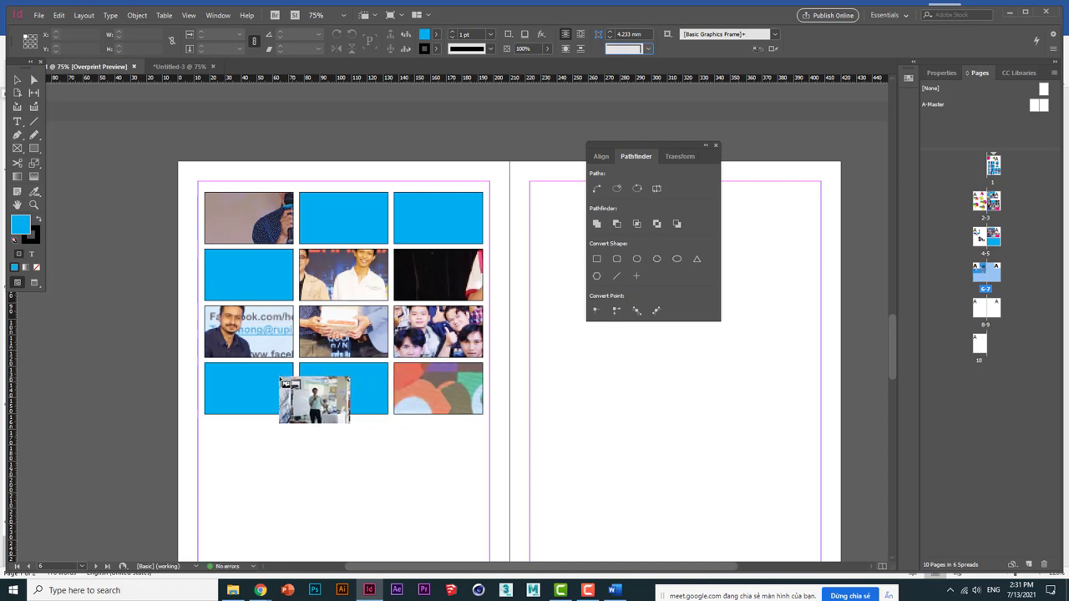
pyautogui.press('Escape')
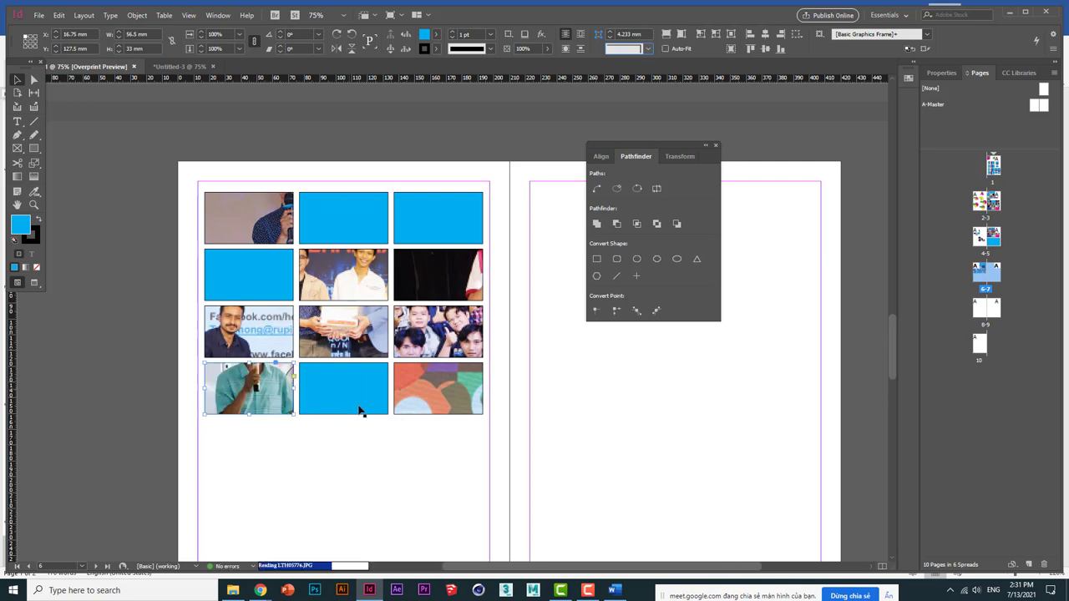
# - Scale the photo inside the middle frame of row 2 to about 98.75 mm wide and 61.5 mm high so the group fits
pyautogui.click(57, 107)
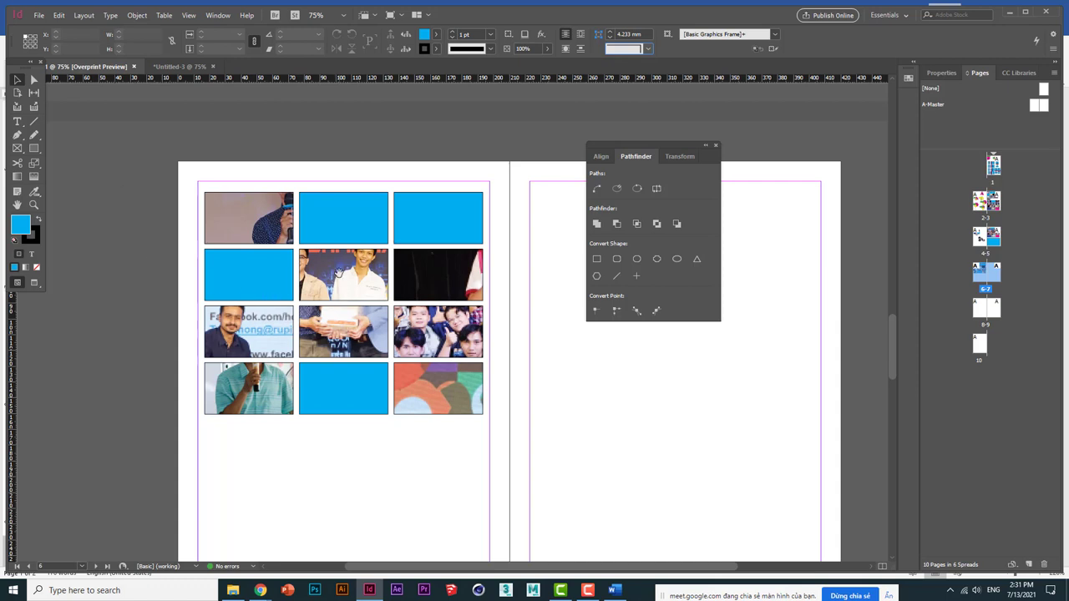
pyautogui.click(559, 473)
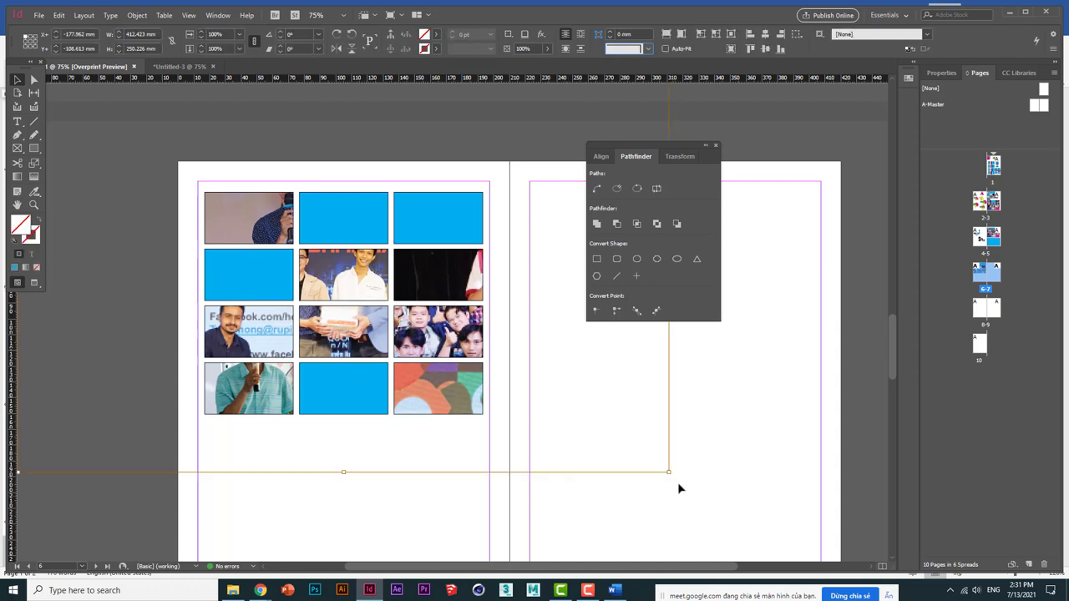
pyautogui.moveTo(669, 473); pyautogui.dragTo(429, 320)
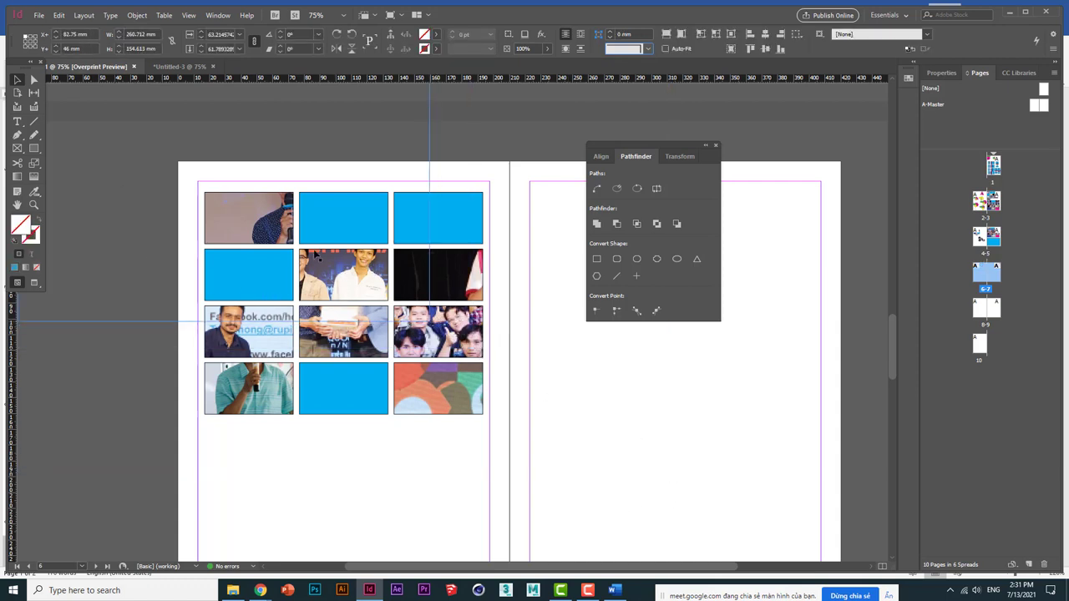
pyautogui.hotkey('ctrl', 'z')
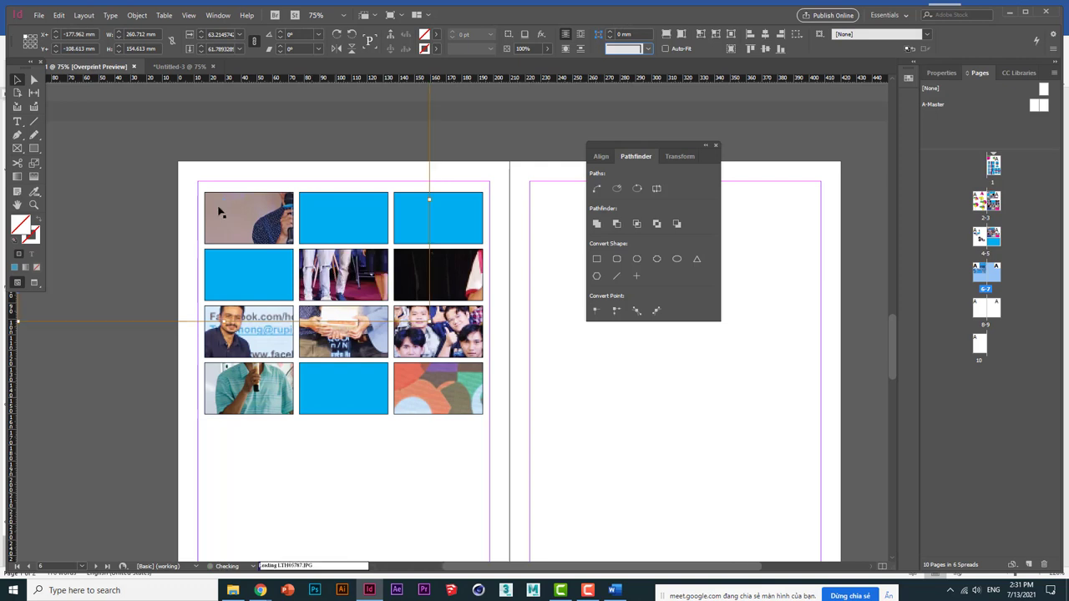
pyautogui.hotkey('ctrl', '-')
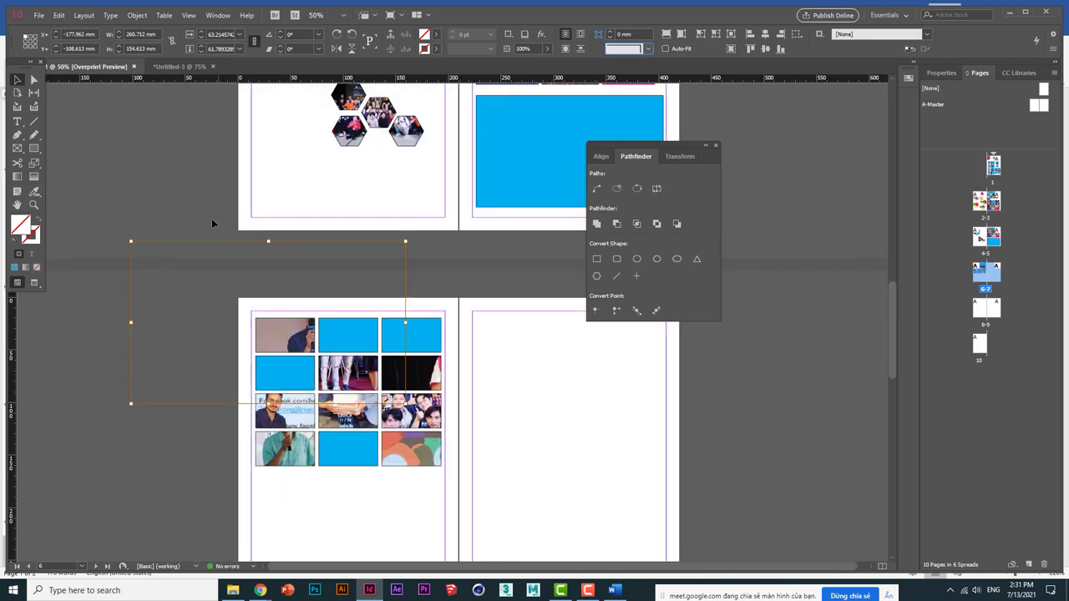
pyautogui.moveTo(131, 242); pyautogui.dragTo(301, 339)
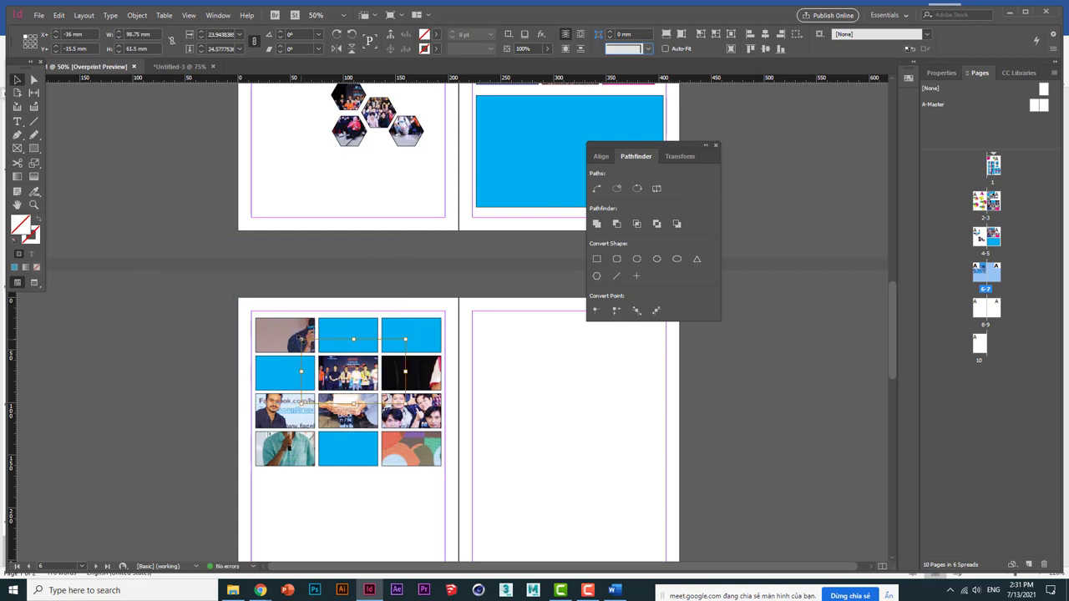
pyautogui.hotkey('ctrl', '=')
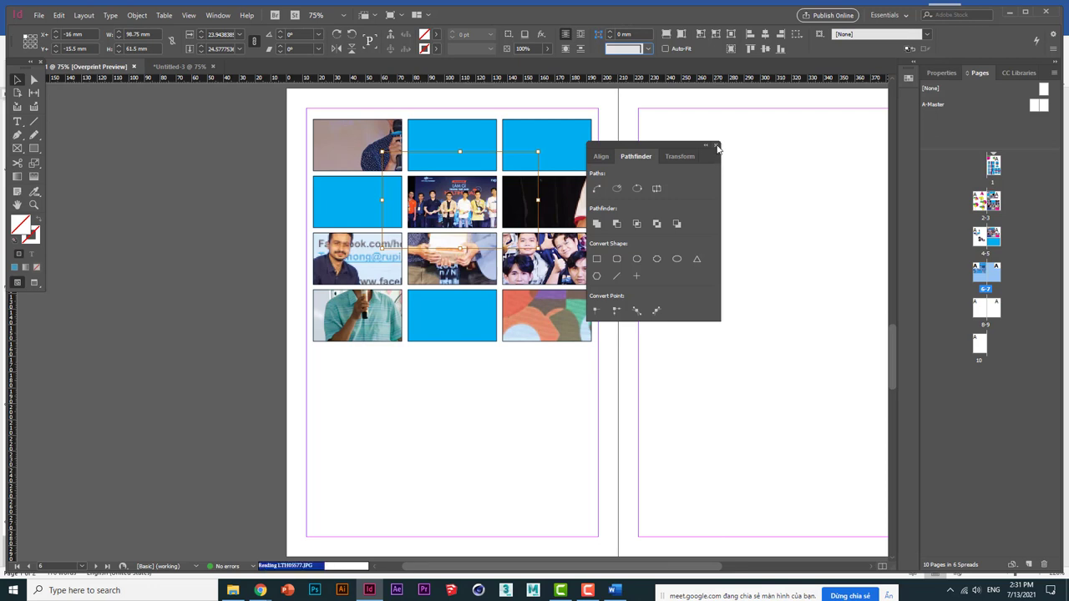
pyautogui.click(177, 143)
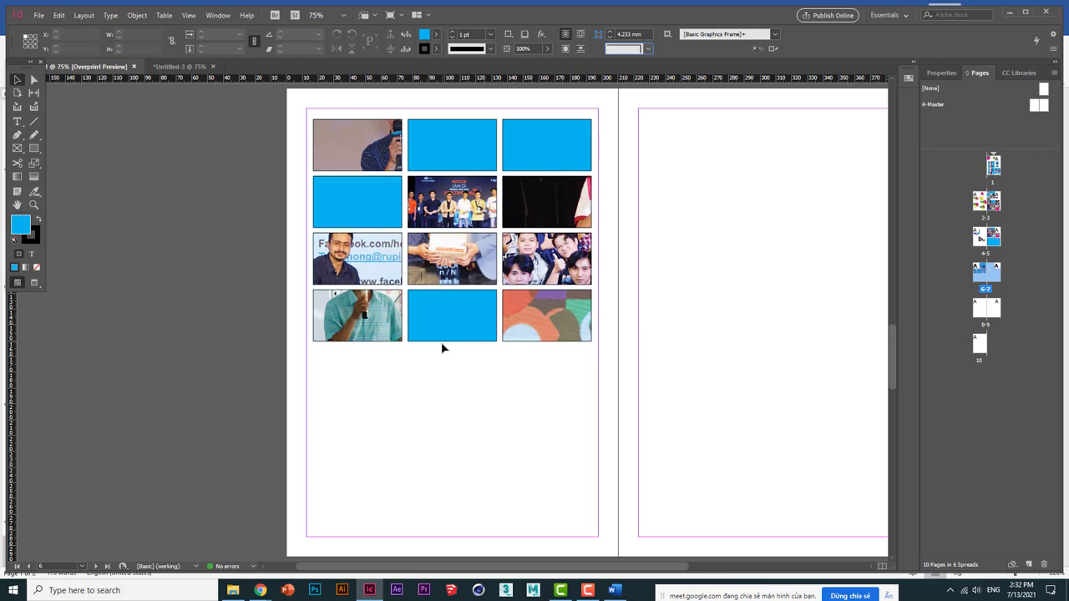
# - Switch to the Word lesson notes and review the image-adjustment line, highlighting Object / Fitting
pyautogui.click(614, 590)
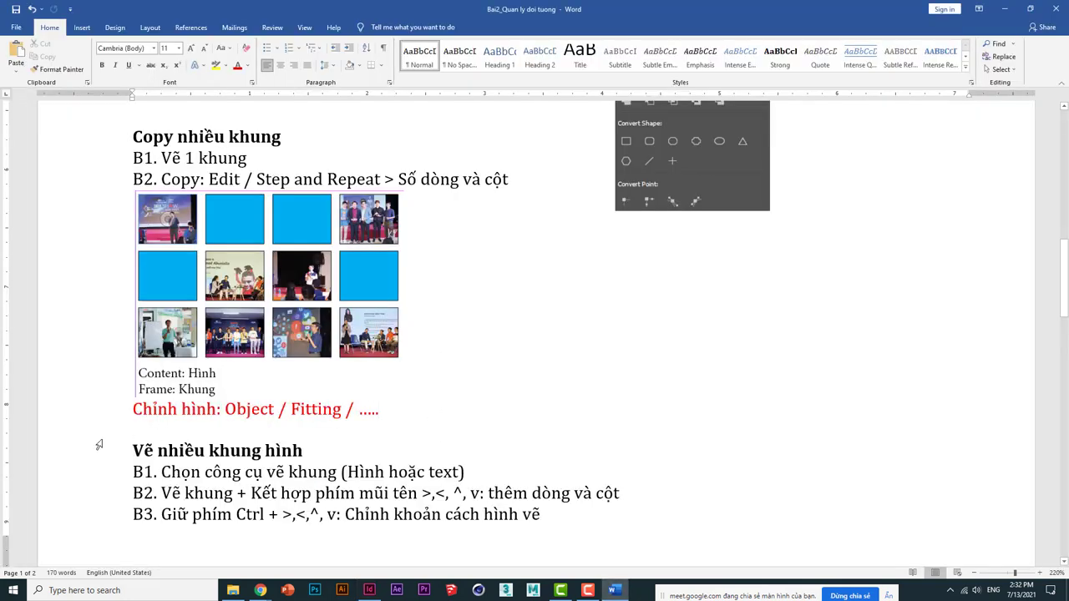
pyautogui.moveTo(224, 408); pyautogui.dragTo(354, 407)
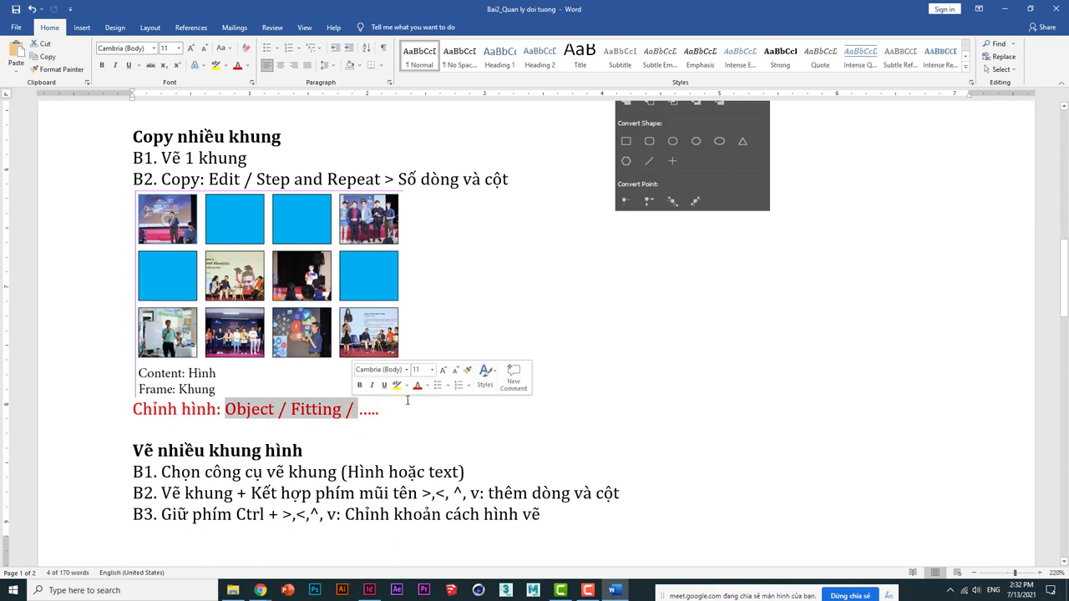
pyautogui.click(421, 411)
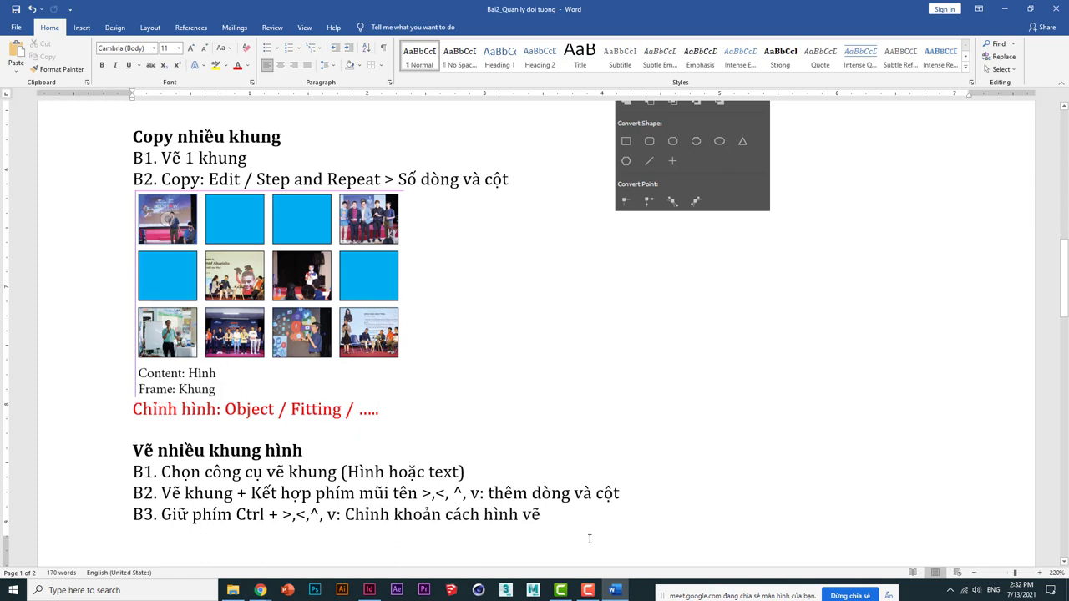
pyautogui.moveTo(291, 409); pyautogui.dragTo(342, 410)
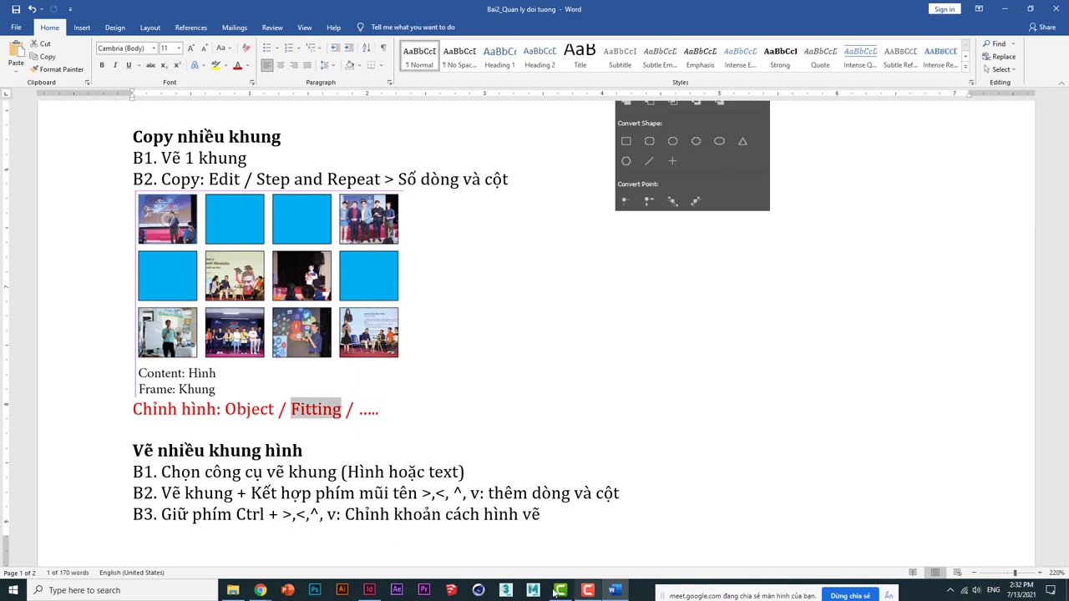
# - Return to InDesign and apply Fit Content to Frame to the photo in the first frame of row 4
pyautogui.click(369, 590)
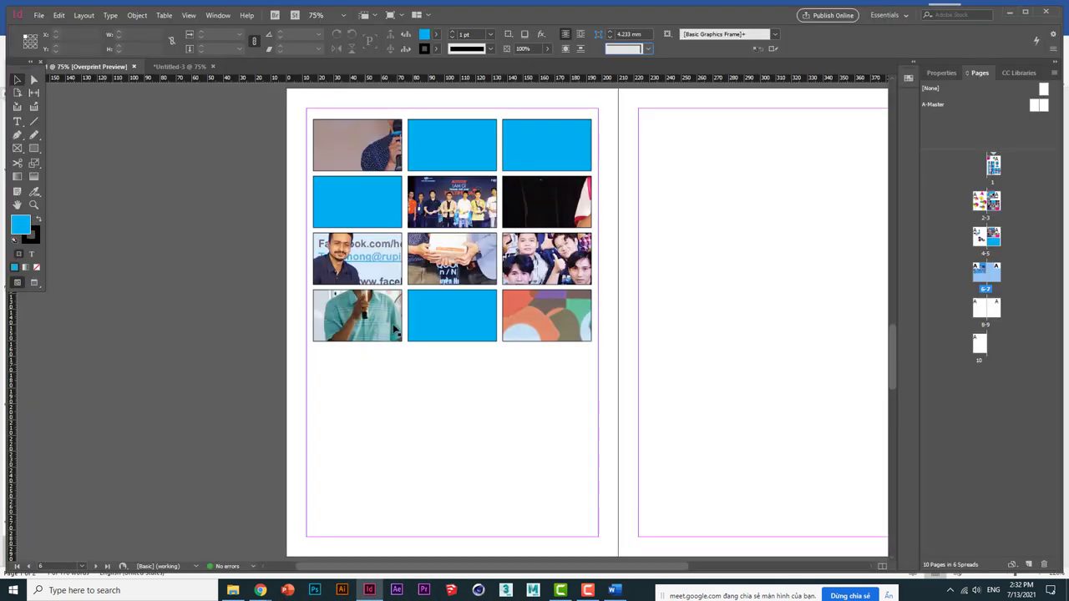
pyautogui.click(368, 317)
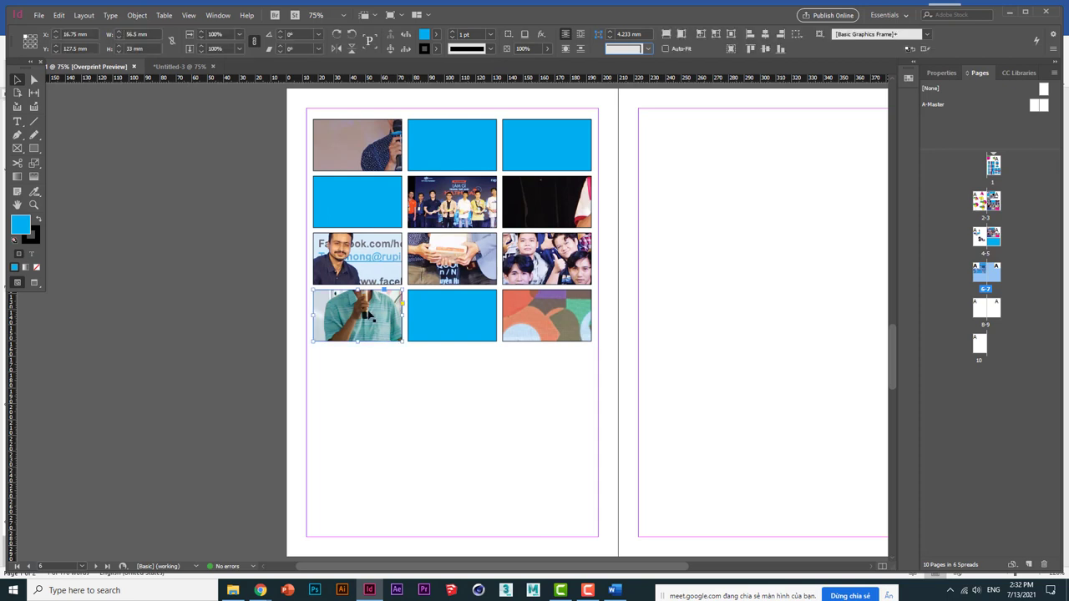
pyautogui.click(137, 15)
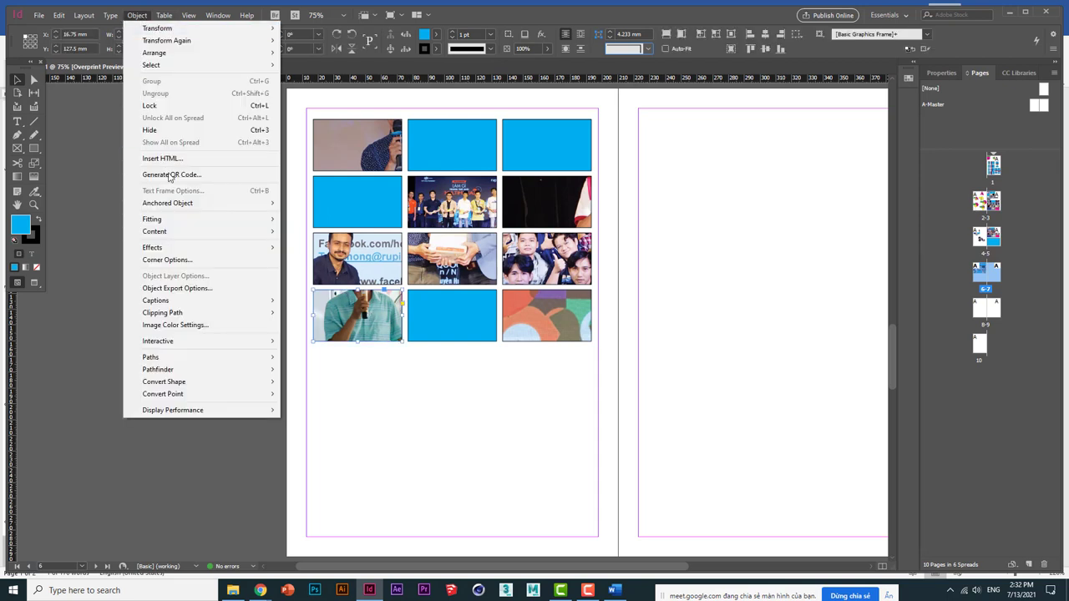
pyautogui.moveTo(180, 222)
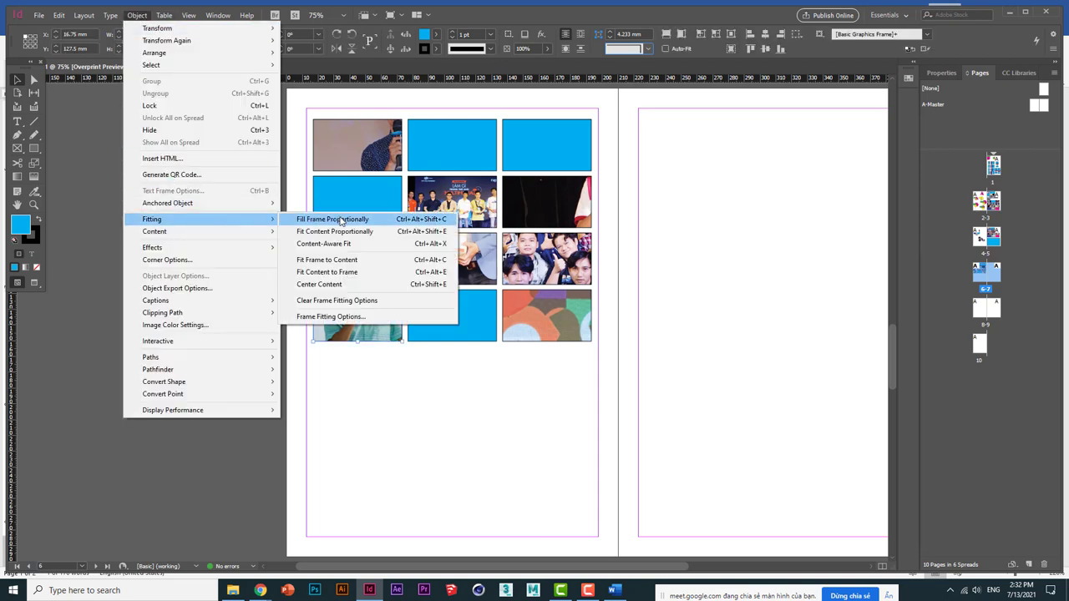
pyautogui.click(339, 272)
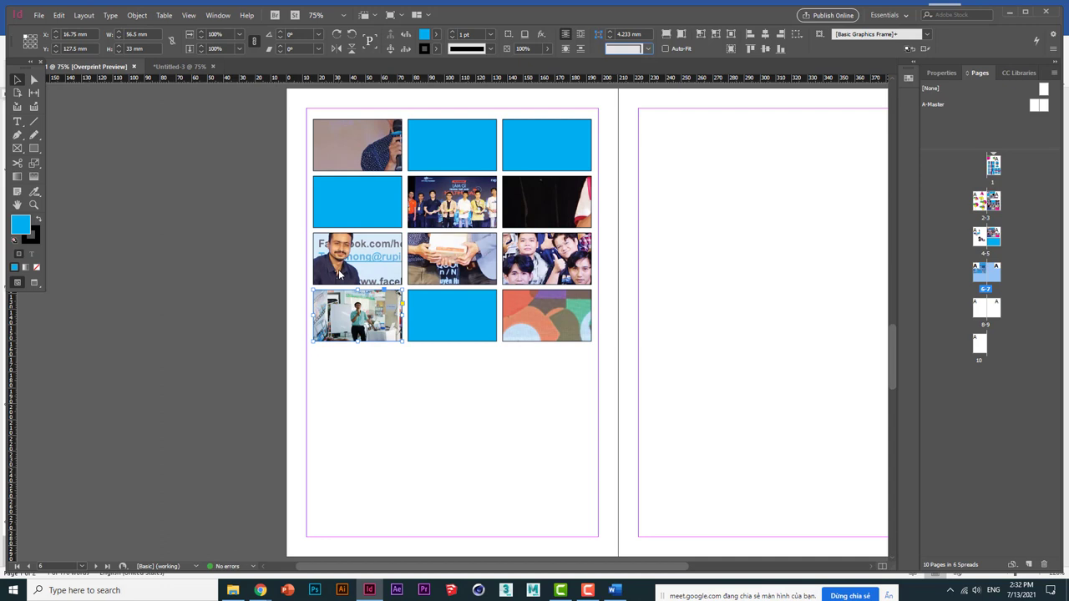
# - Apply Fit Content to Frame to the photo in the first frame of row 3
pyautogui.click(373, 255)
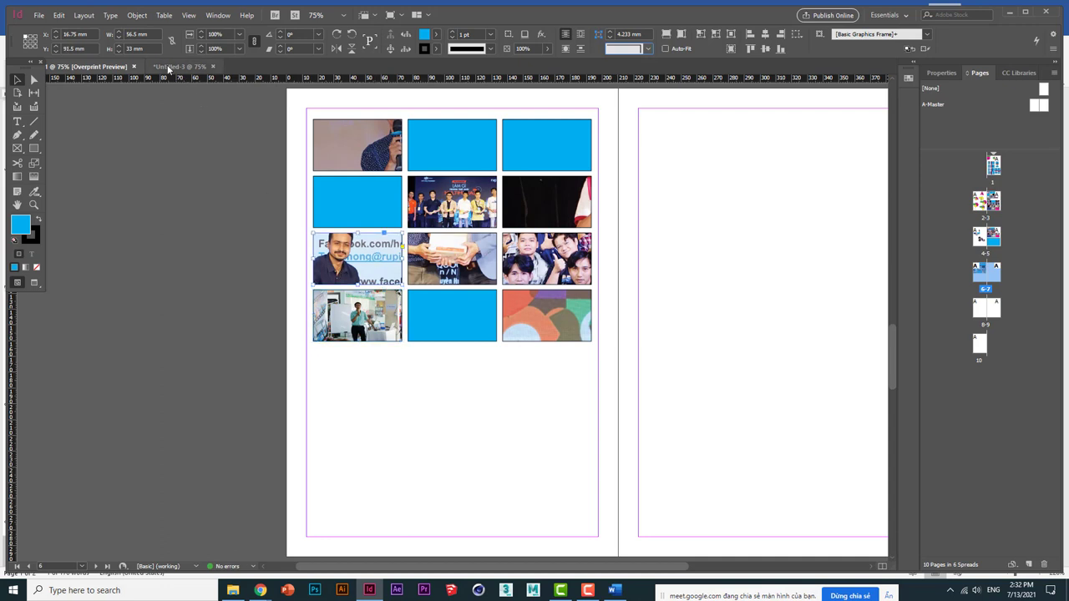
pyautogui.click(136, 15)
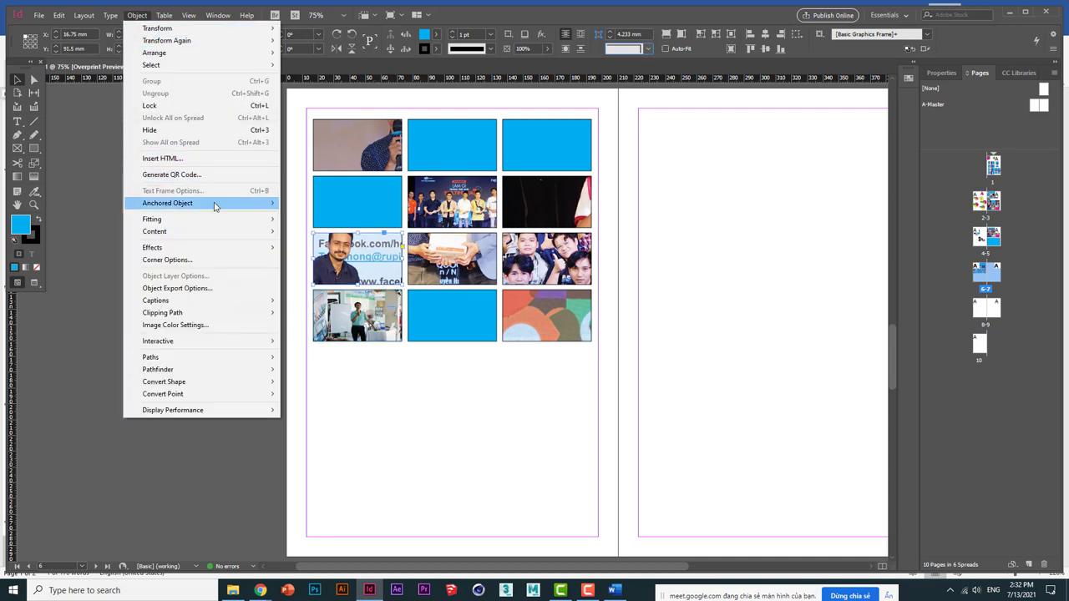
pyautogui.moveTo(231, 222)
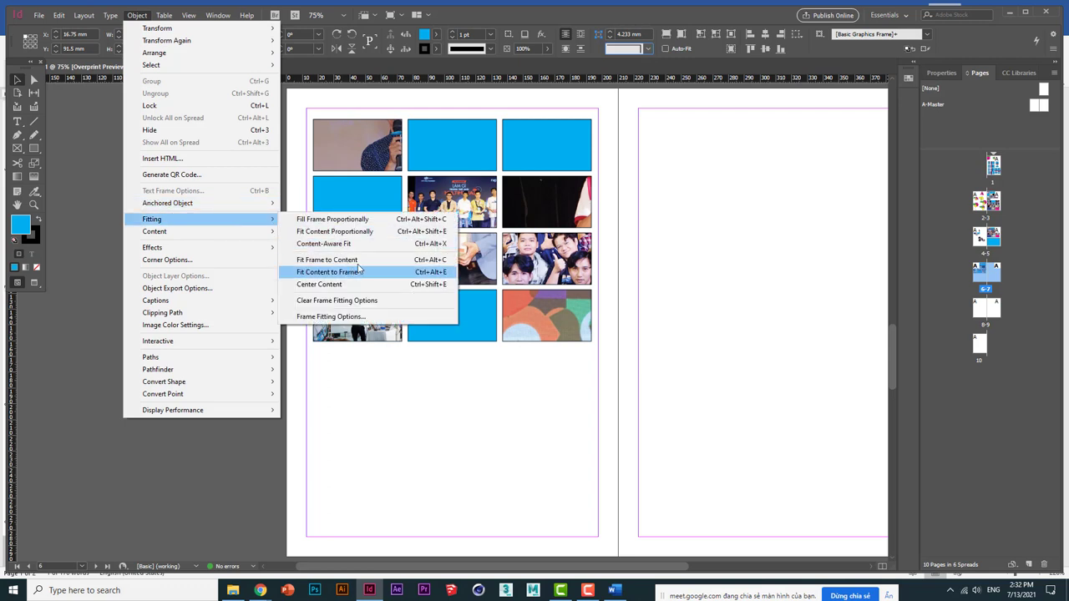
pyautogui.click(361, 278)
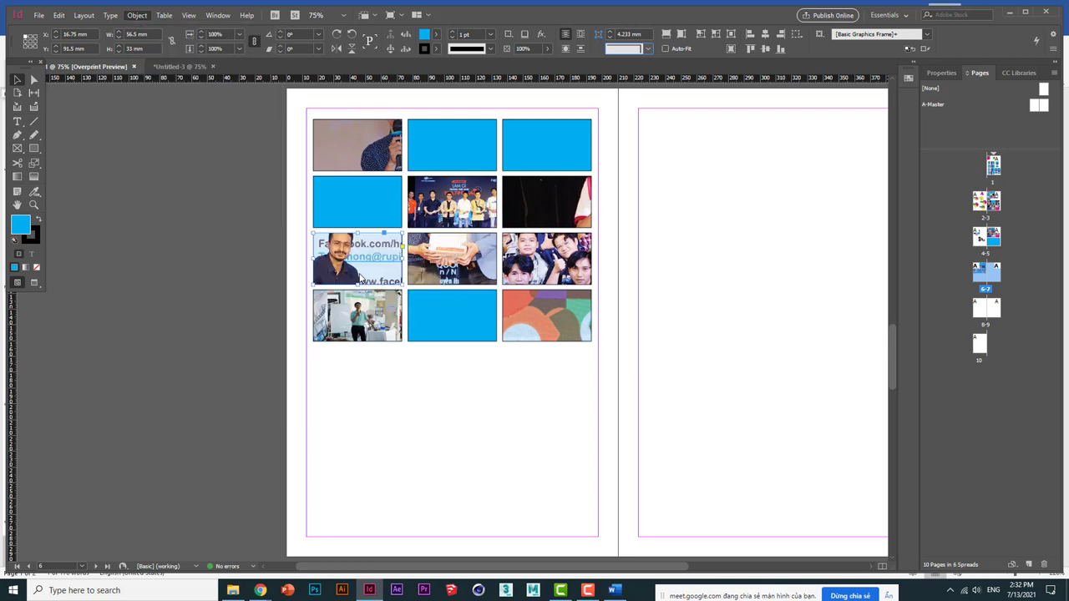
# - Select all twelve frames in the grid and apply Fit Content to Frame to their photos
pyautogui.click(440, 377)
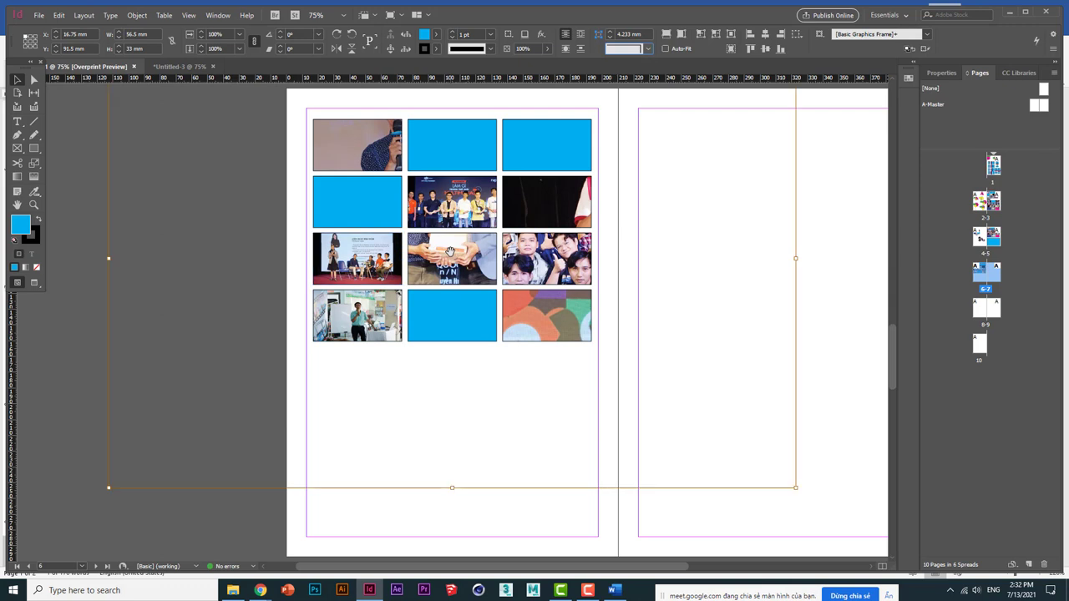
pyautogui.click(455, 255)
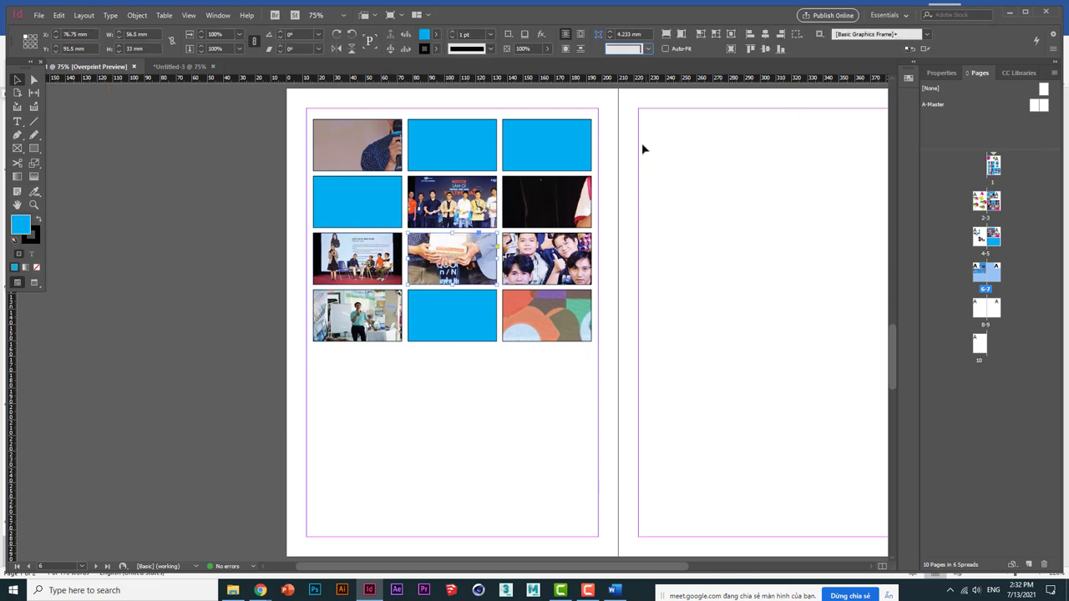
pyautogui.moveTo(642, 143); pyautogui.dragTo(309, 344)
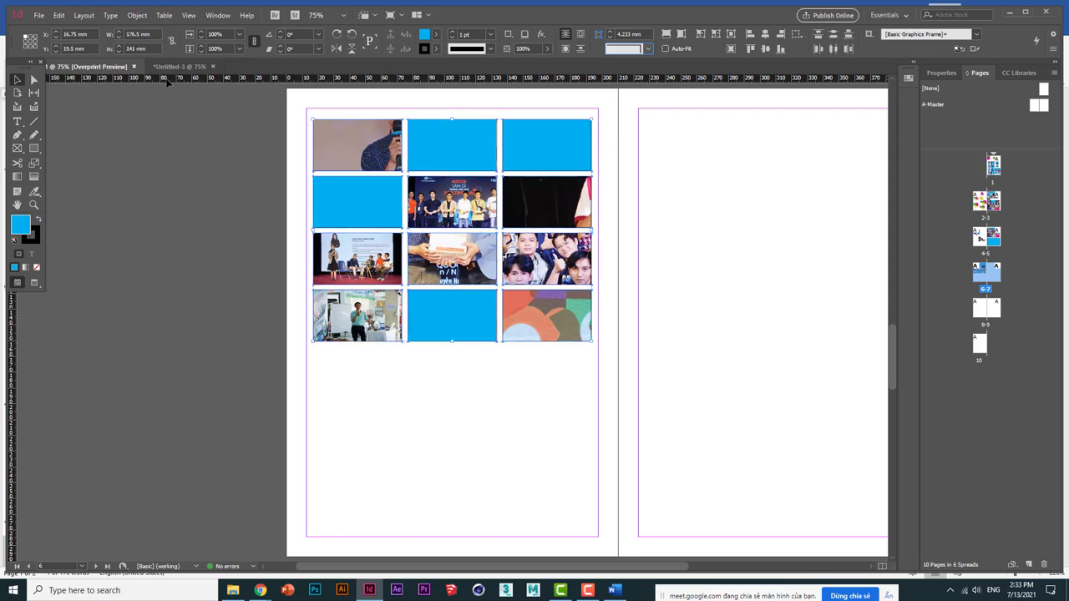
pyautogui.click(134, 14)
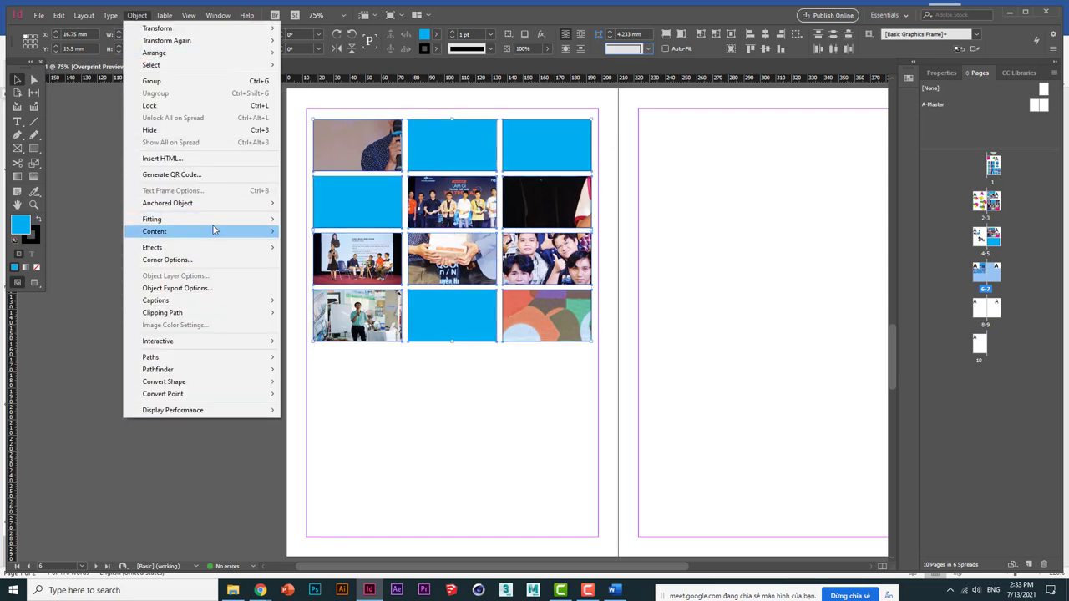
pyautogui.moveTo(216, 225)
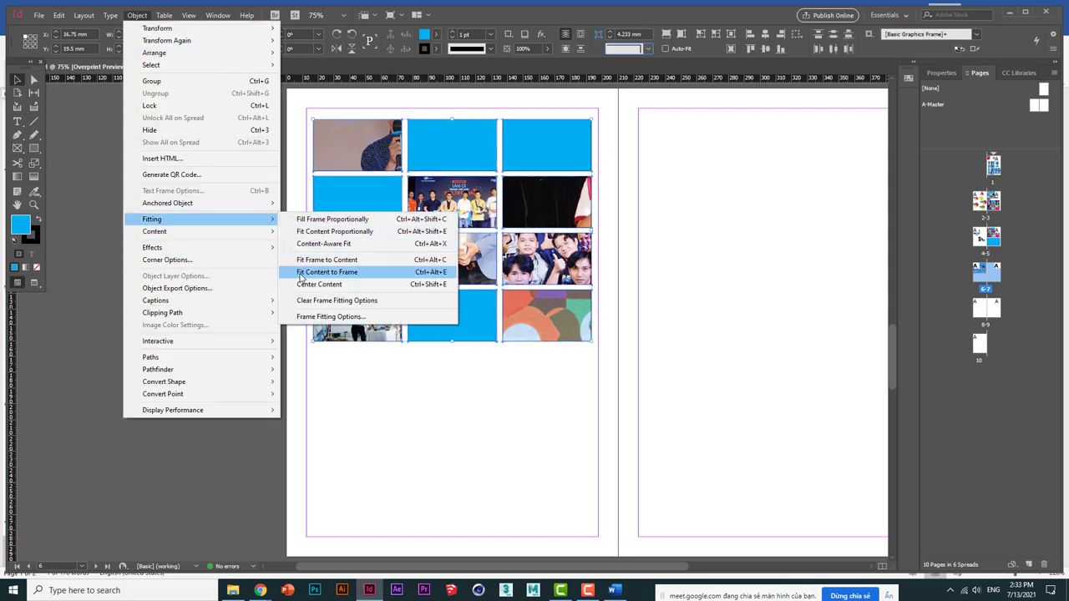
pyautogui.click(301, 272)
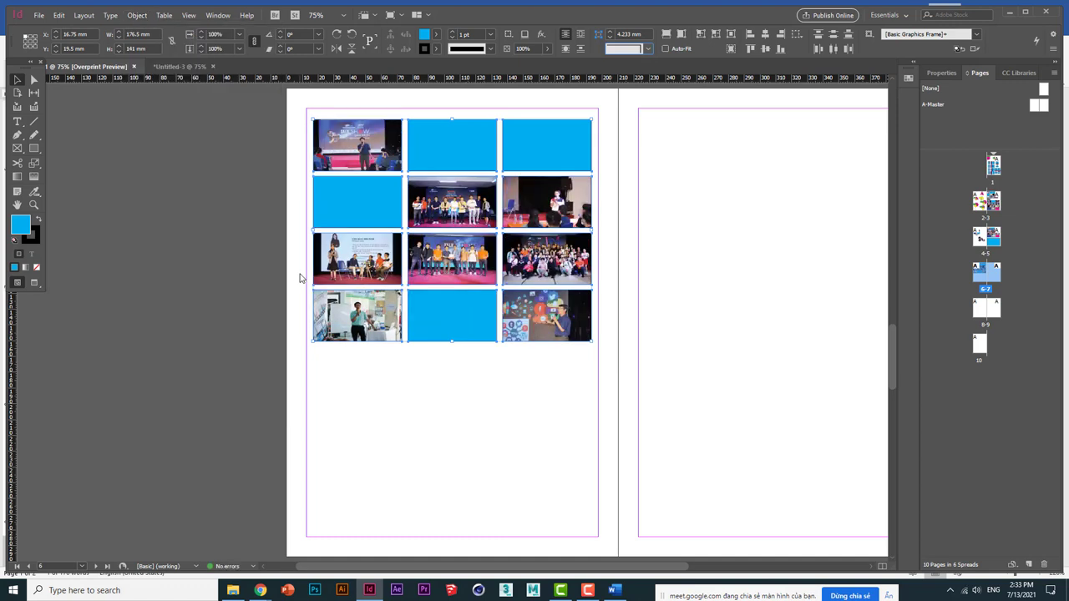
# - Enlarge the photo inside the first frame of row 4 to about 79.5 mm wide and 46.2 mm high
pyautogui.click(35, 204)
pyautogui.moveTo(292, 281); pyautogui.dragTo(604, 370)
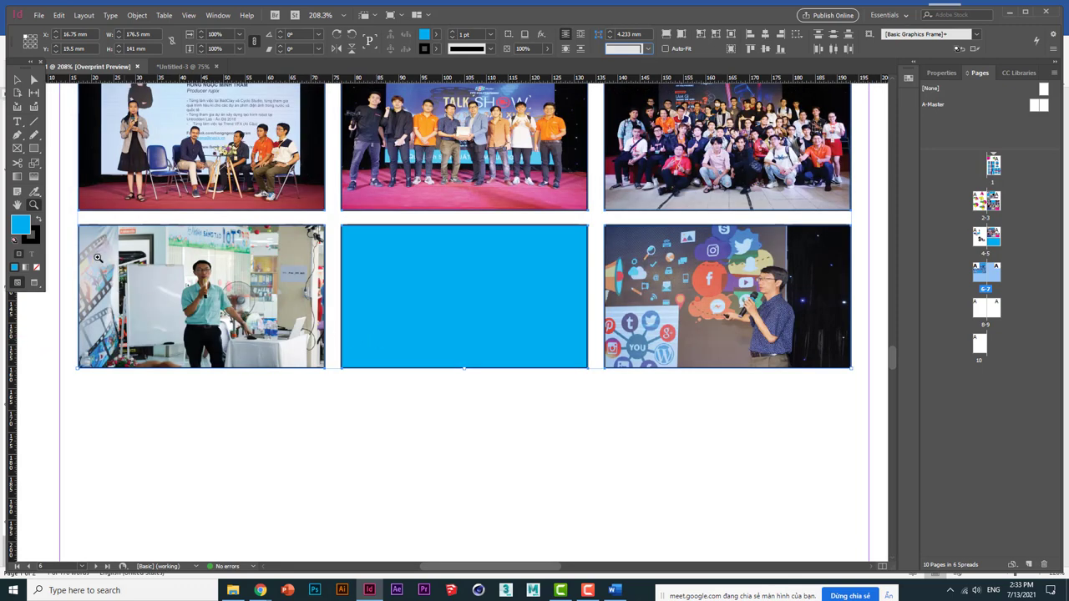
pyautogui.click(17, 80)
pyautogui.click(199, 390)
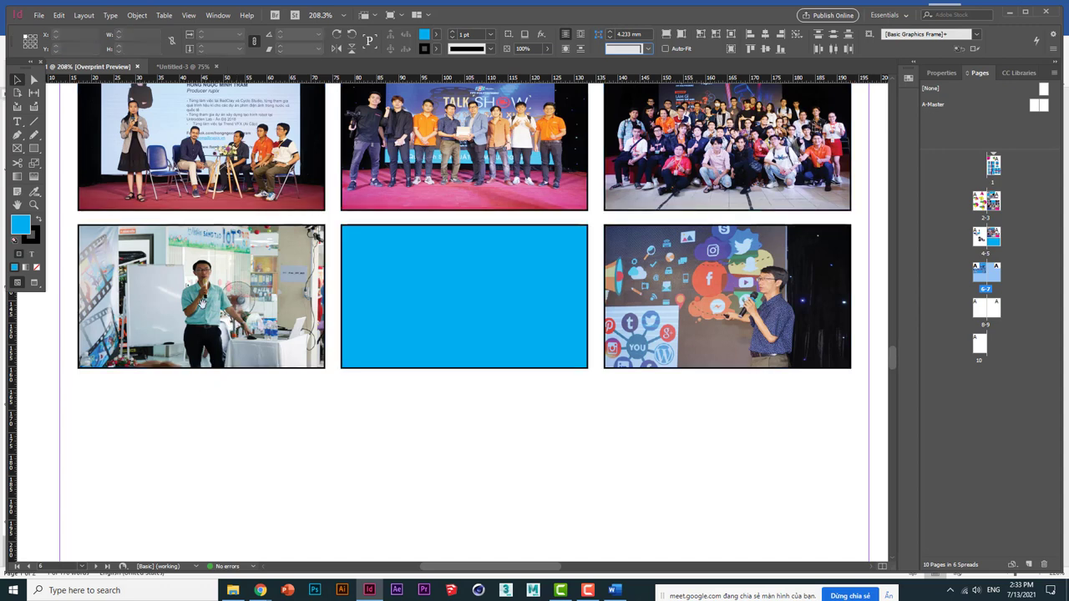
pyautogui.click(215, 395)
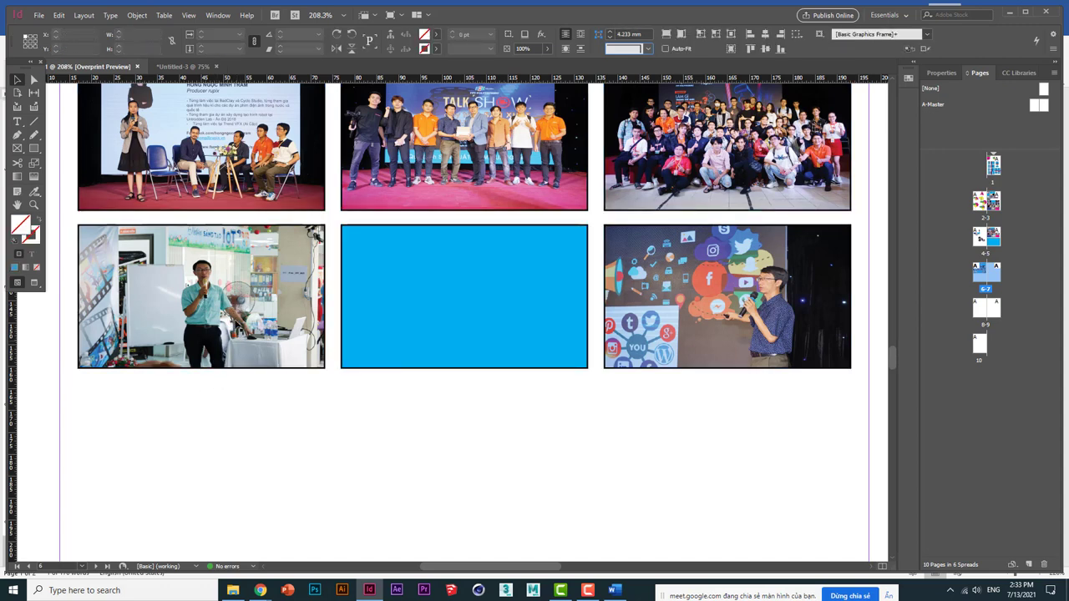
pyautogui.click(241, 325)
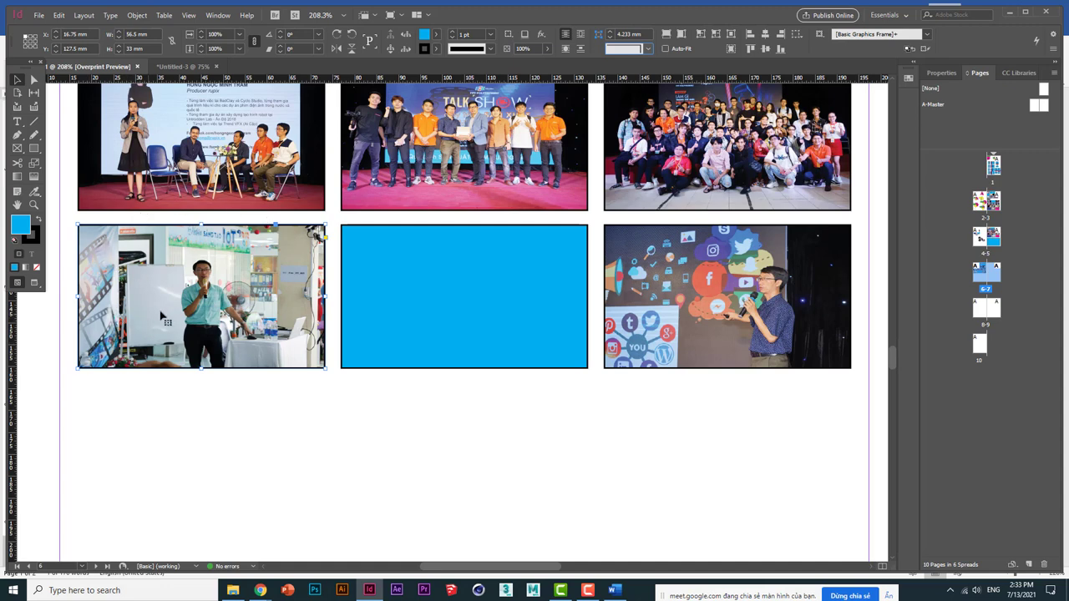
pyautogui.click(191, 296)
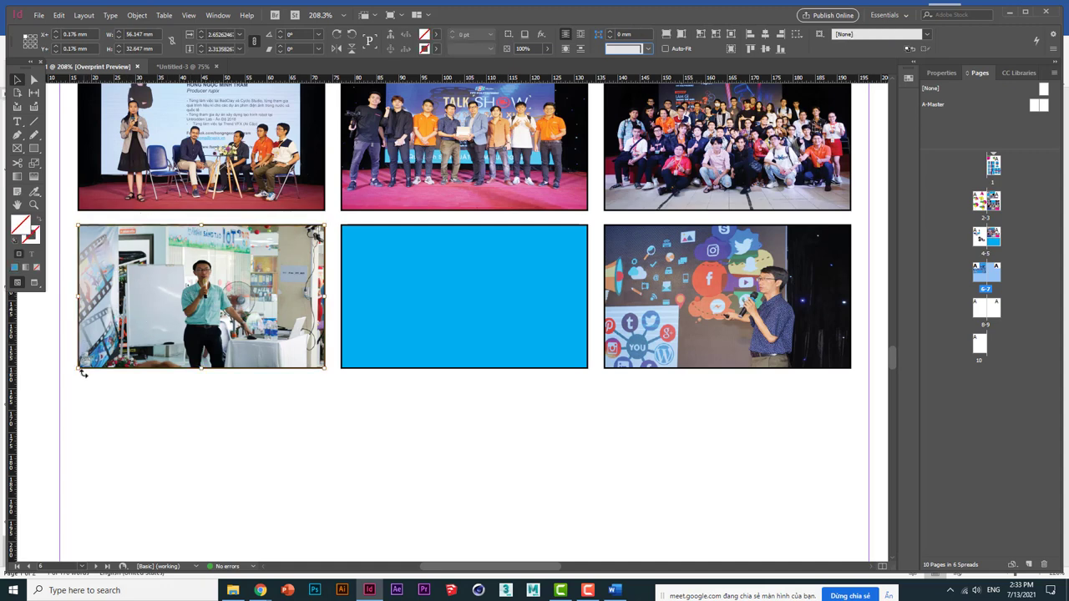
pyautogui.moveTo(75, 368); pyautogui.dragTo(36, 391)
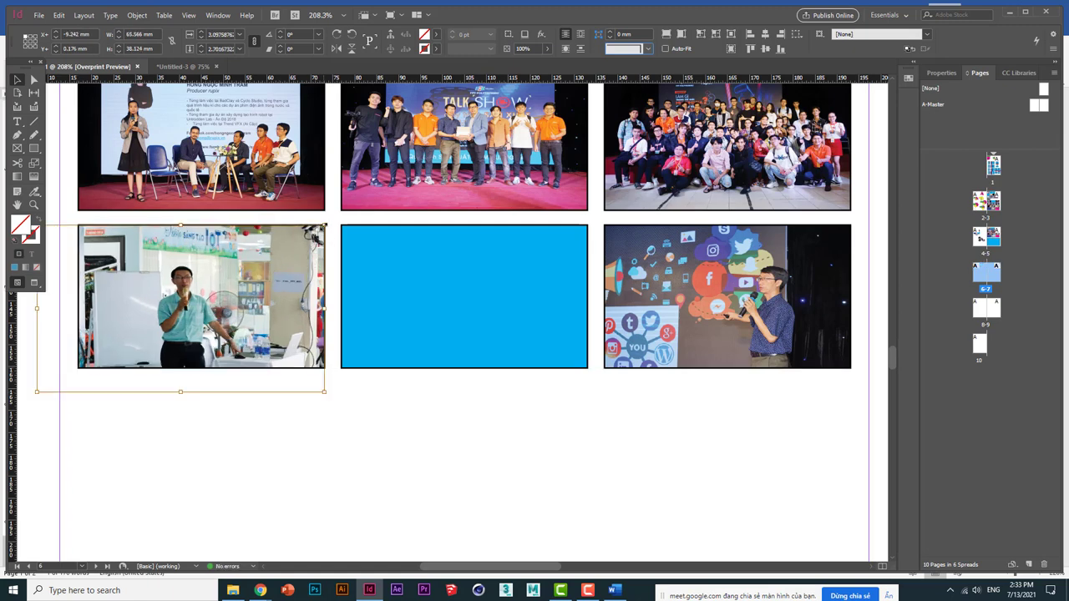
pyautogui.moveTo(325, 225); pyautogui.dragTo(371, 241)
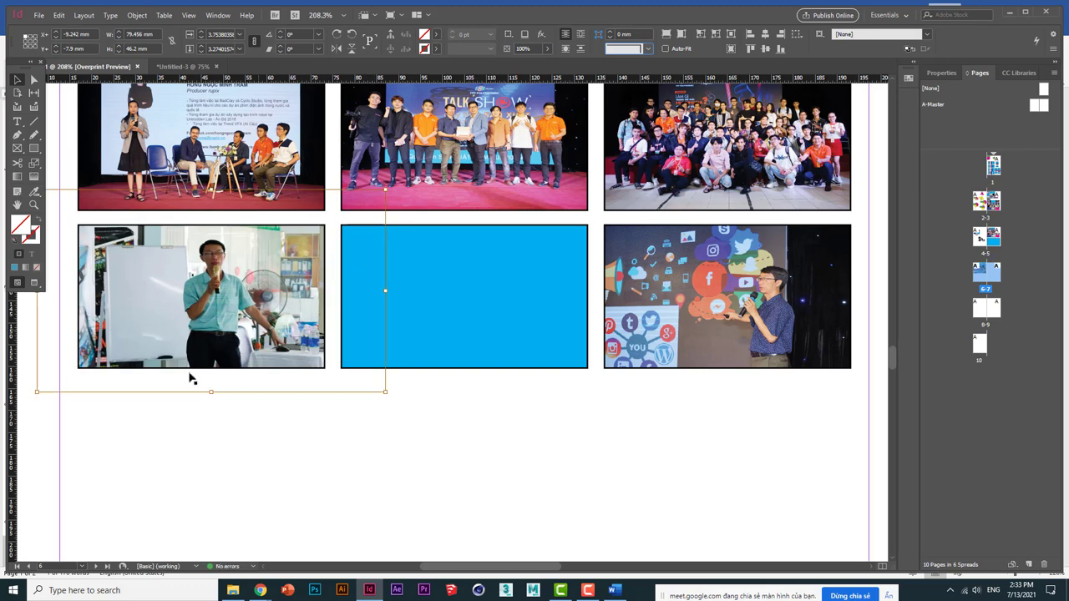
# - Apply Center Content to the photo in the first frame of row 4
pyautogui.click(250, 420)
pyautogui.click(288, 319)
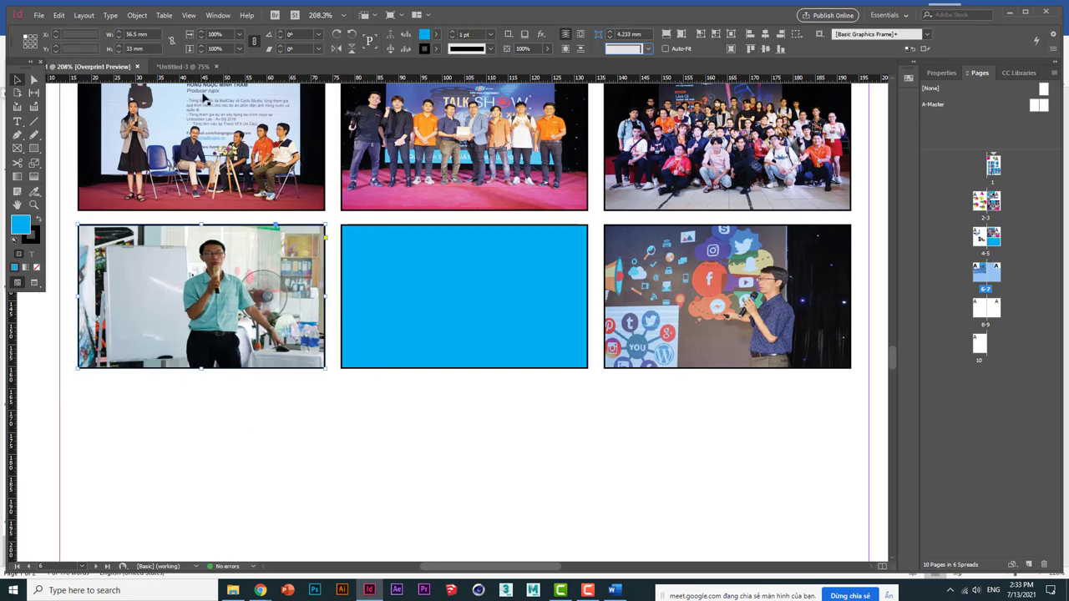
pyautogui.click(138, 14)
pyautogui.moveTo(225, 224)
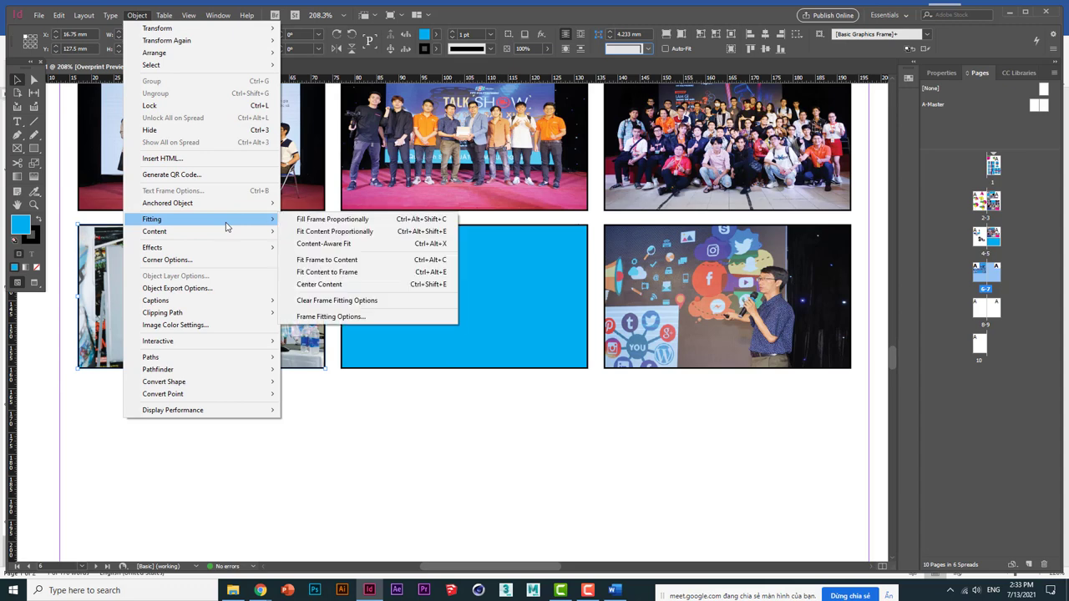
pyautogui.click(351, 285)
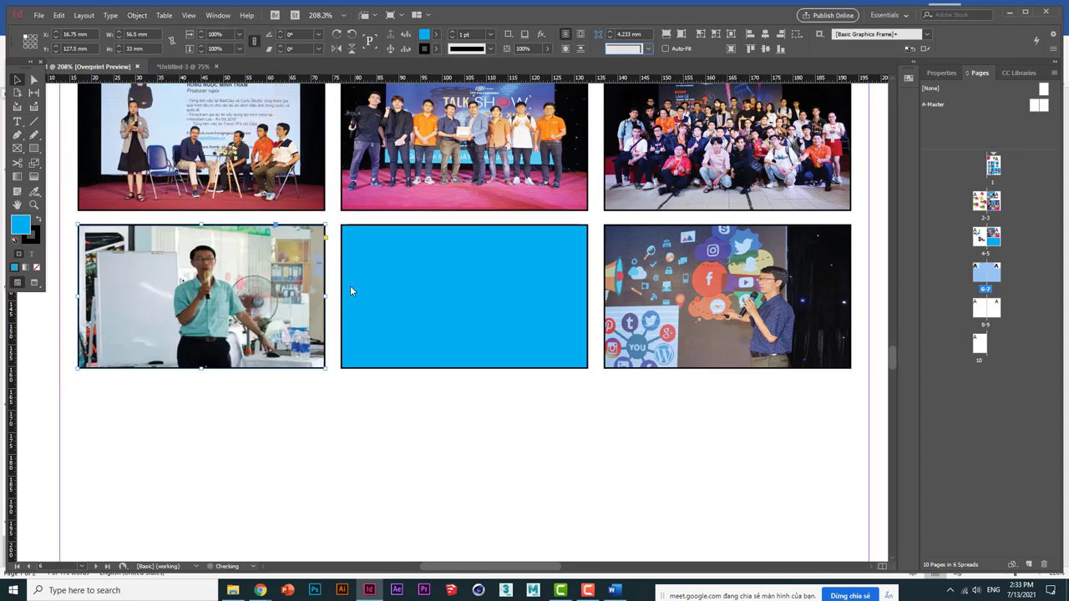
# - Enlarge the photo inside the third frame of row 4 to about 64.2 mm wide and 37.3 mm high
pyautogui.click(731, 290)
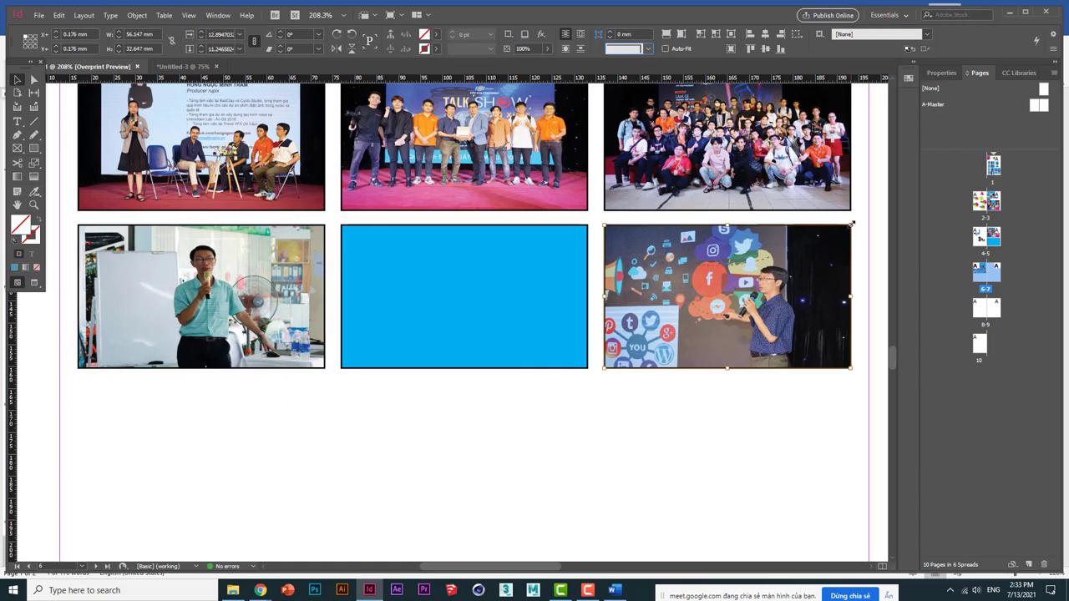
pyautogui.moveTo(852, 224); pyautogui.dragTo(886, 204)
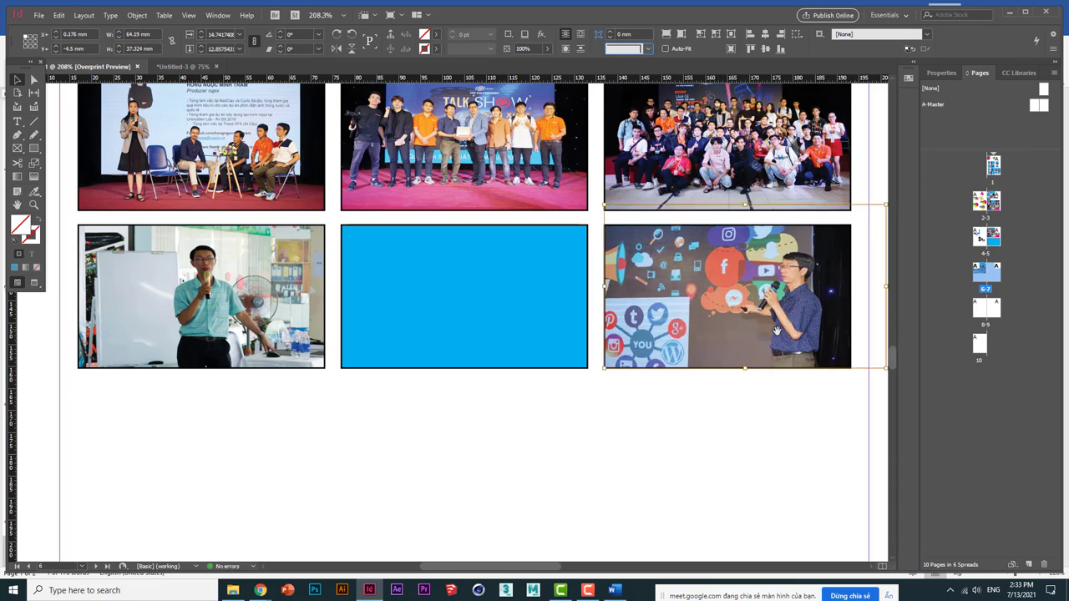
pyautogui.click(711, 429)
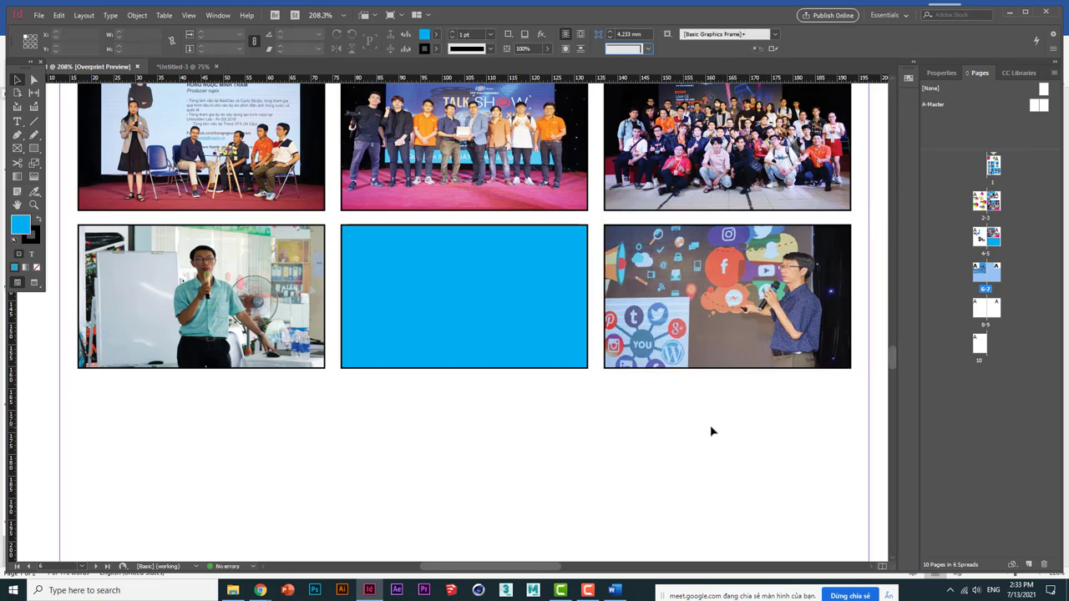
# - Place the image LTH00543 from the HinhChup folder into the empty middle frame of row 4
pyautogui.scroll(5, 711, 431)
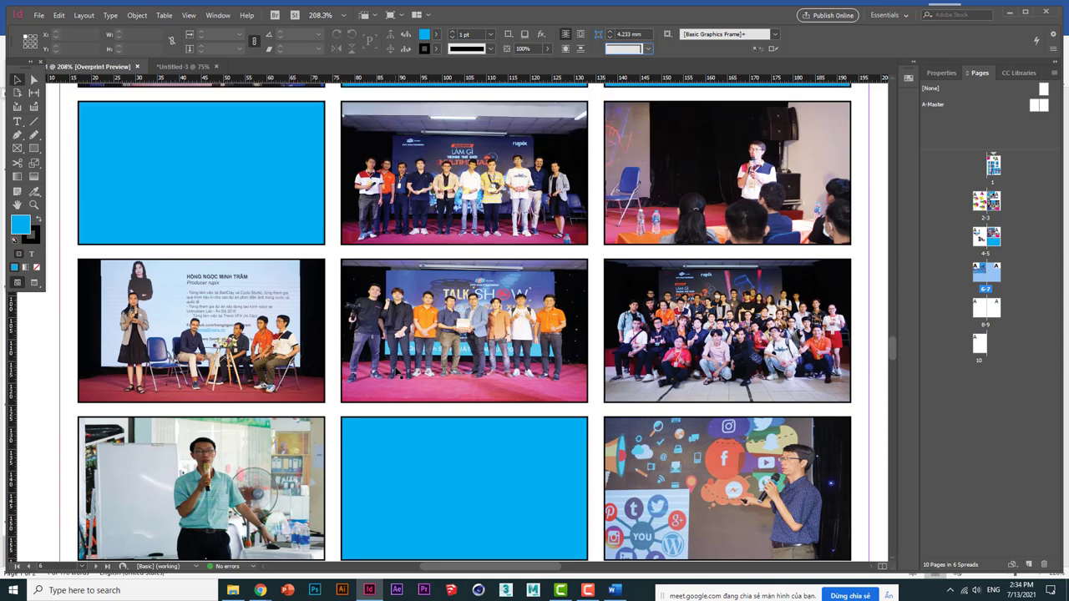
pyautogui.scroll(-3, 398, 373)
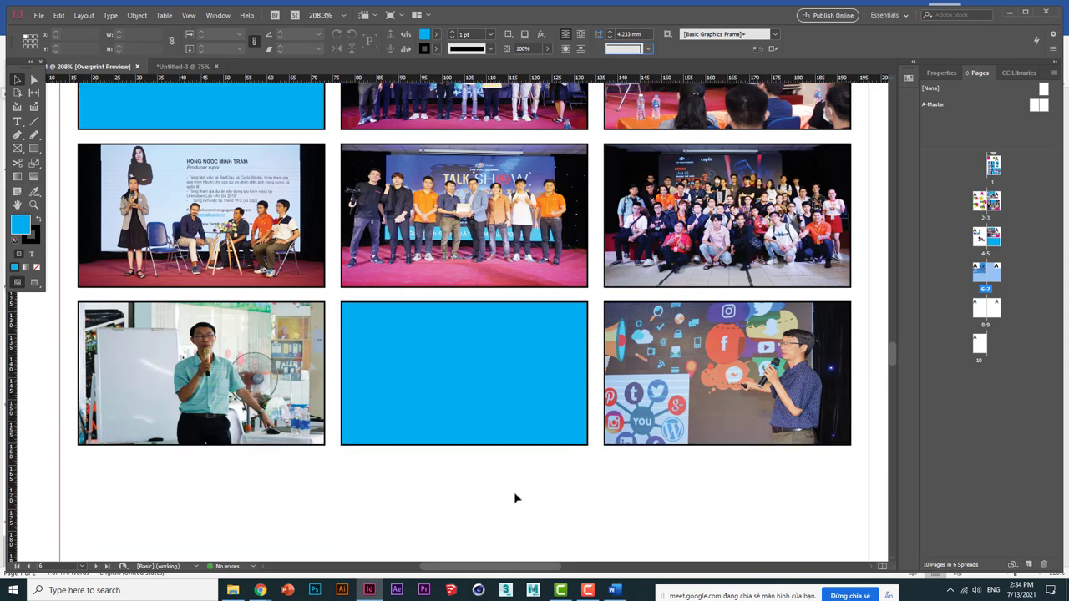
pyautogui.click(38, 15)
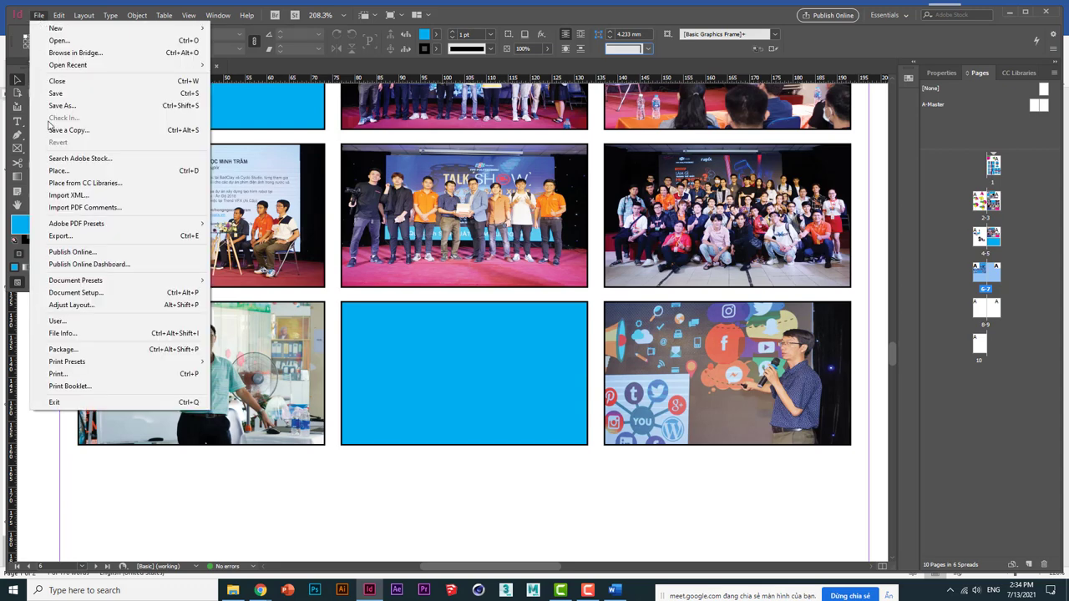
pyautogui.click(58, 170)
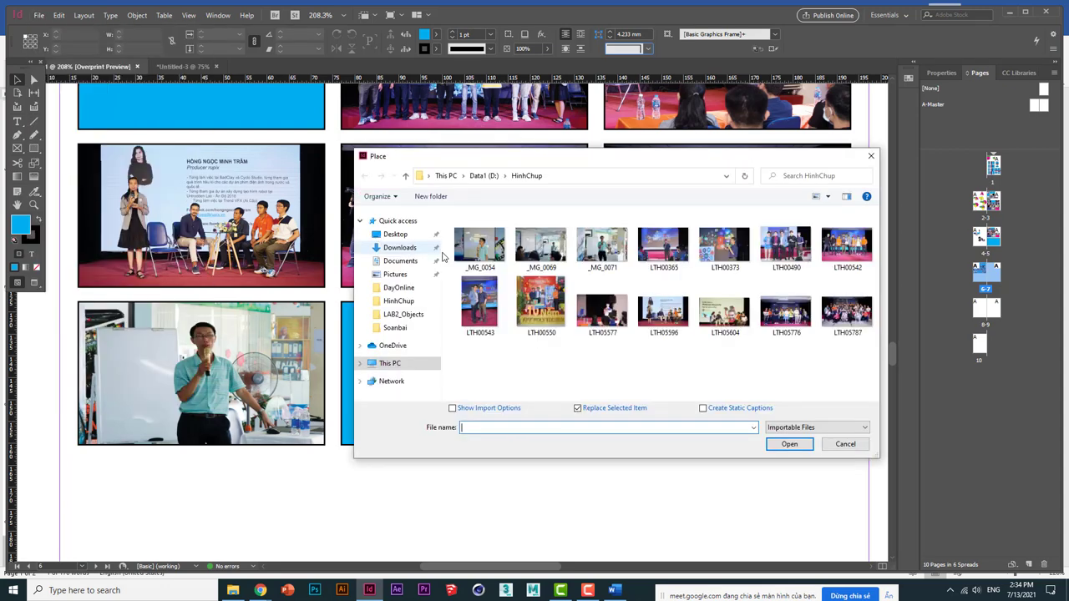
pyautogui.doubleClick(480, 298)
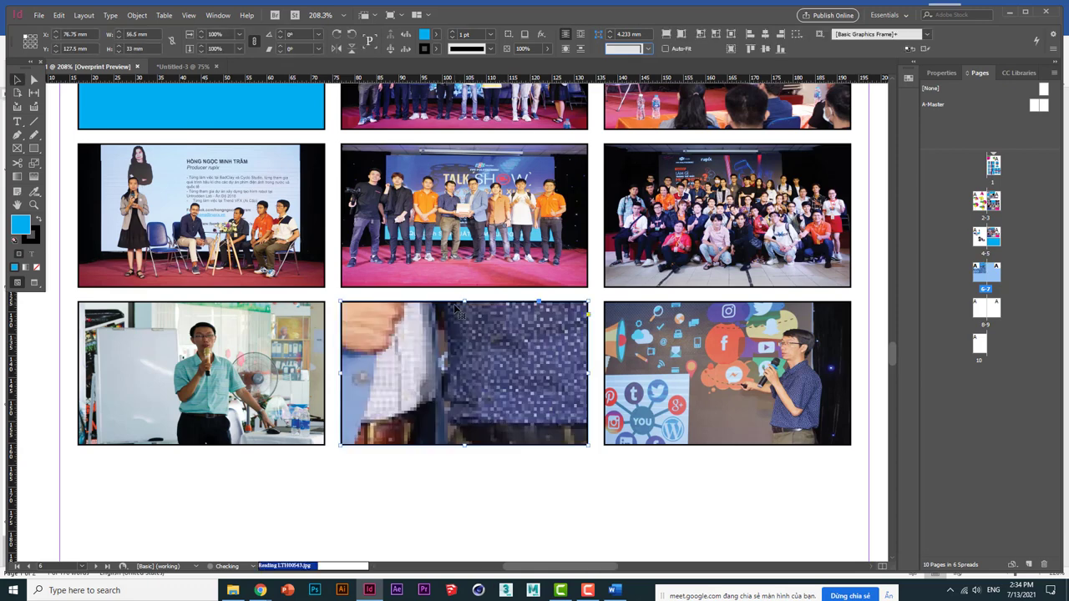
pyautogui.hotkey('ctrl', '-')
pyautogui.hotkey('ctrl', '-')
pyautogui.hotkey('ctrl', '-')
pyautogui.hotkey('ctrl', '-')
pyautogui.hotkey('ctrl', '-')
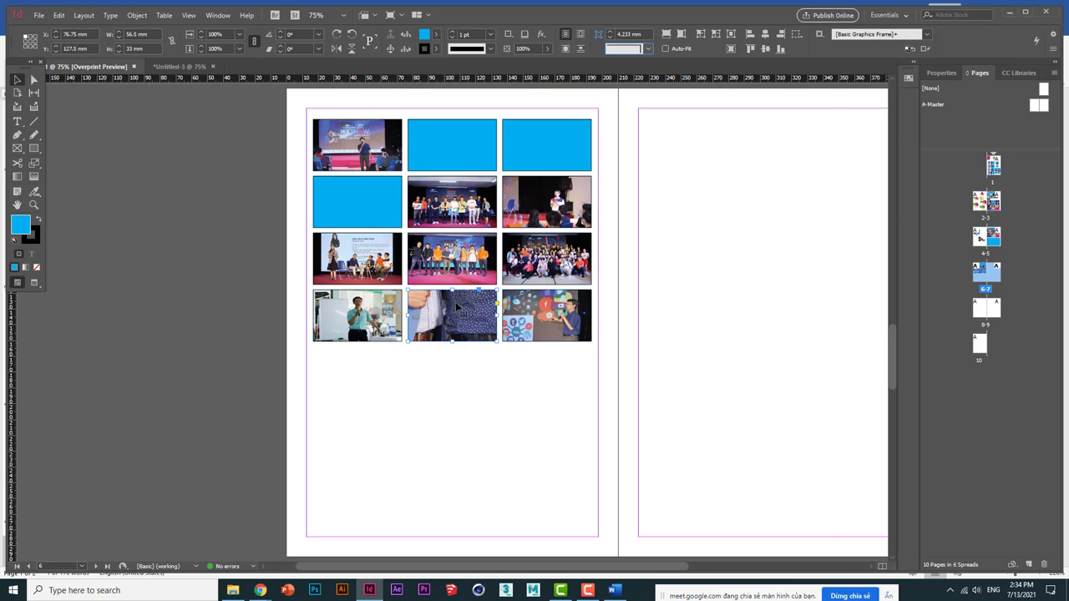
# - Try Fit Frame to Content on the middle frame of row 4, and undo it
pyautogui.click(444, 349)
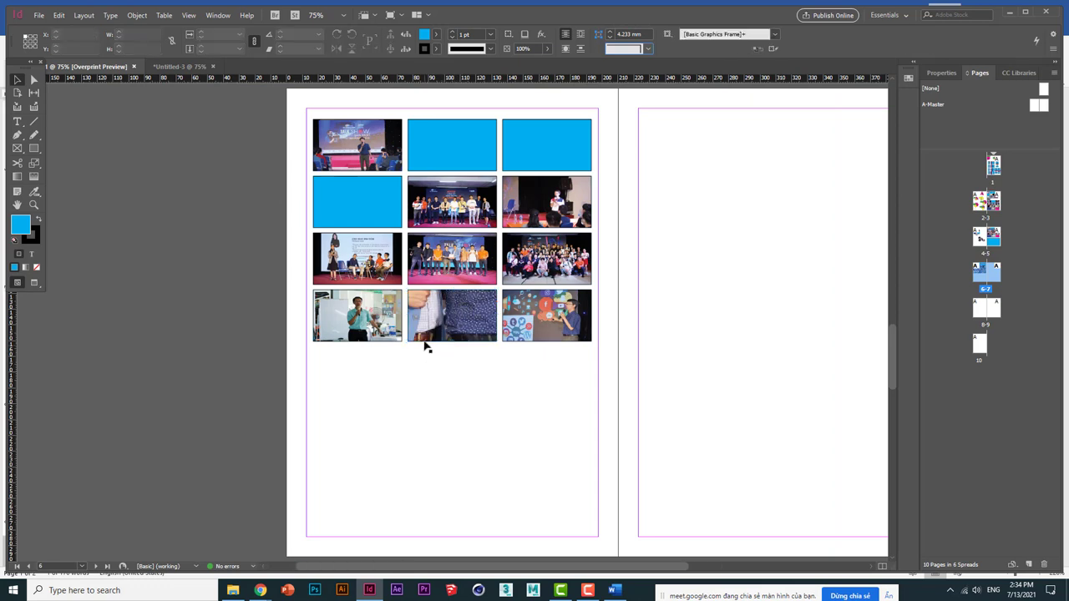
pyautogui.click(137, 15)
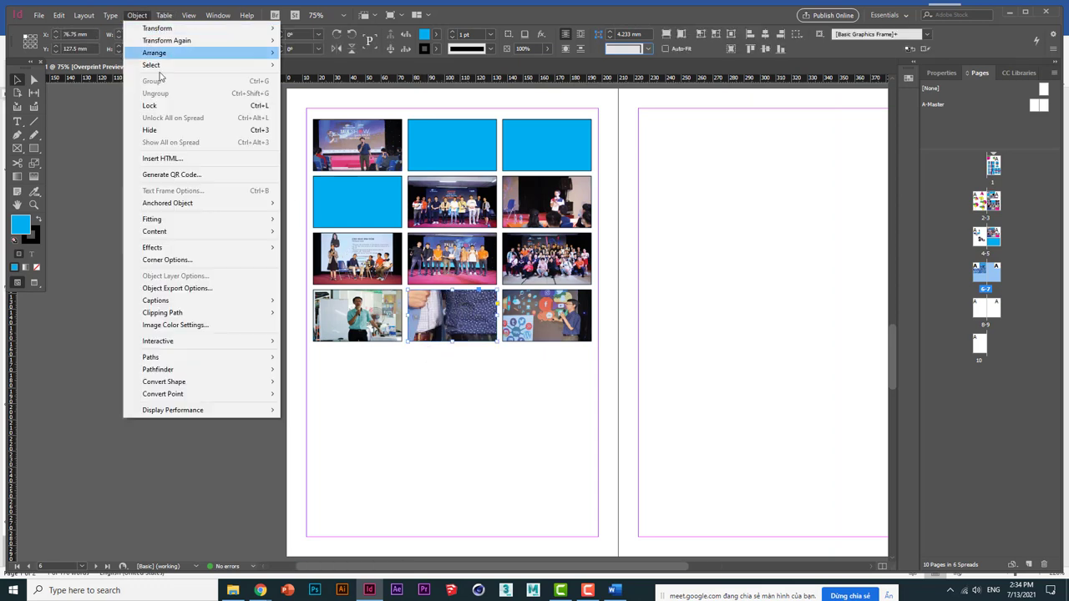
pyautogui.moveTo(231, 218)
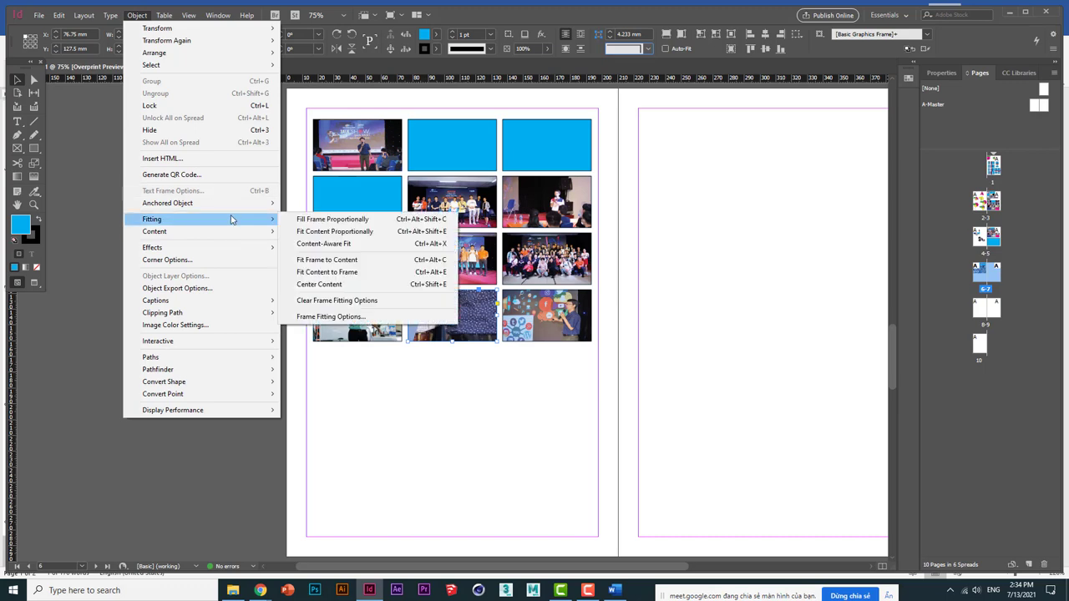
pyautogui.click(398, 267)
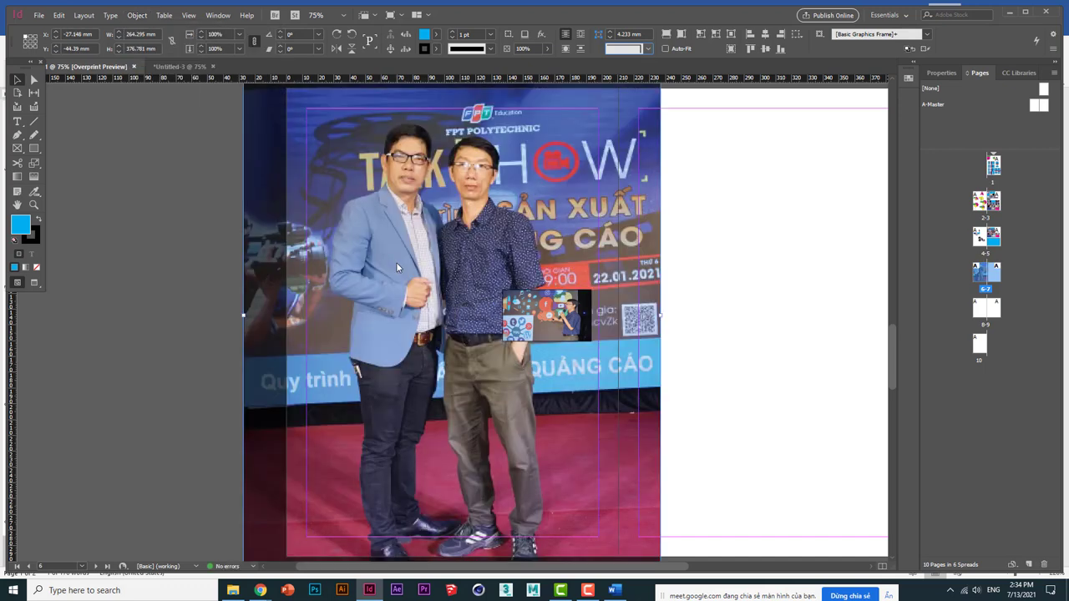
pyautogui.hotkey('ctrl', 'z')
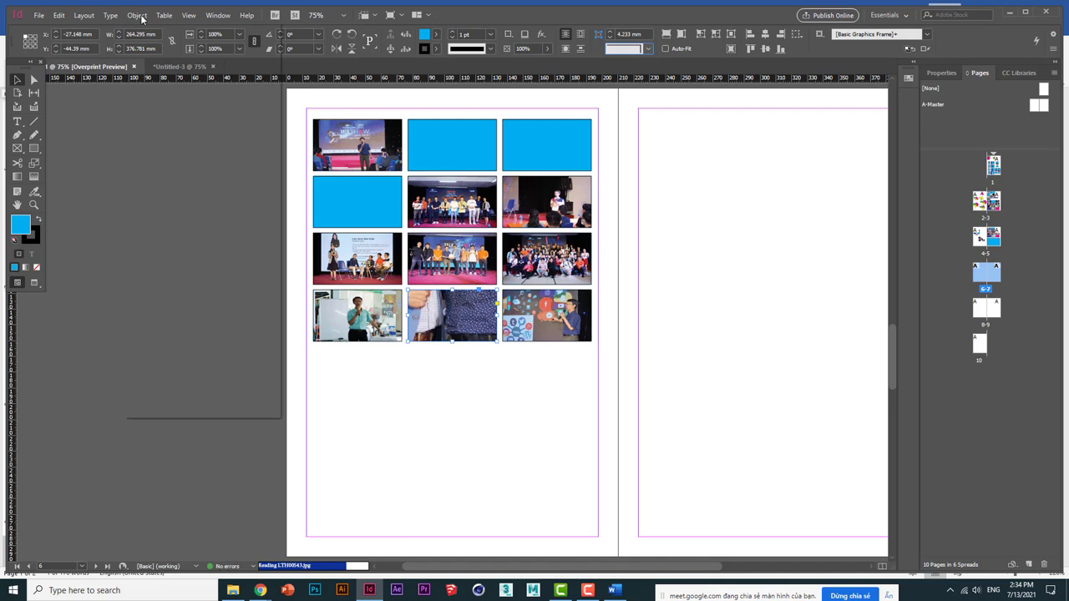
pyautogui.click(137, 15)
pyautogui.moveTo(239, 221)
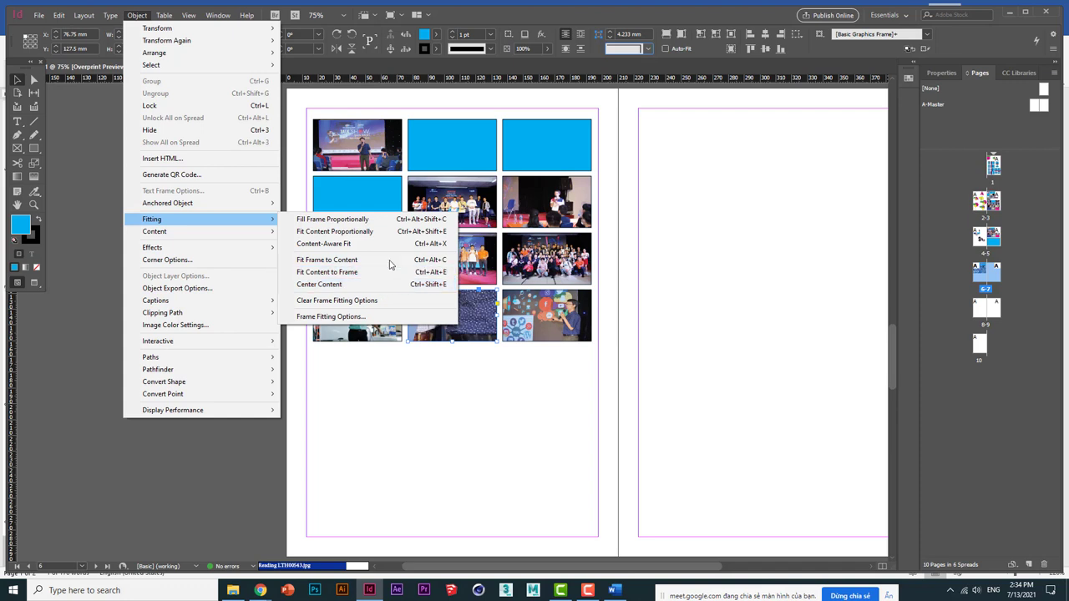
pyautogui.click(444, 408)
pyautogui.click(429, 401)
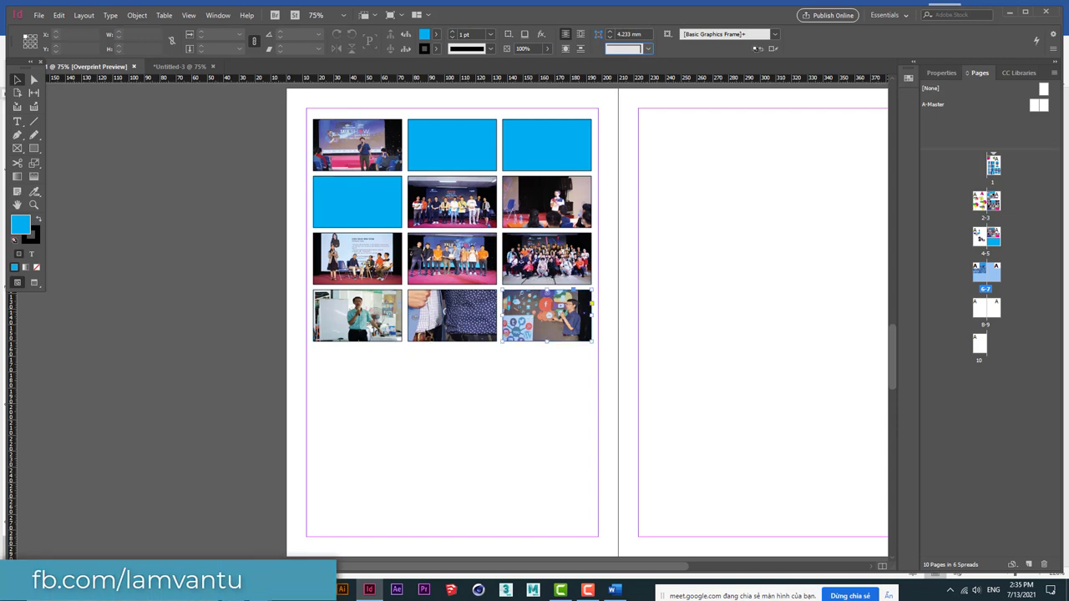
# - Reduce the three frames of row 4 to 17.5 mm high and apply Fit Content to Frame to their photos
pyautogui.moveTo(594, 288); pyautogui.dragTo(453, 365)
pyautogui.moveTo(342, 344); pyautogui.dragTo(522, 319)
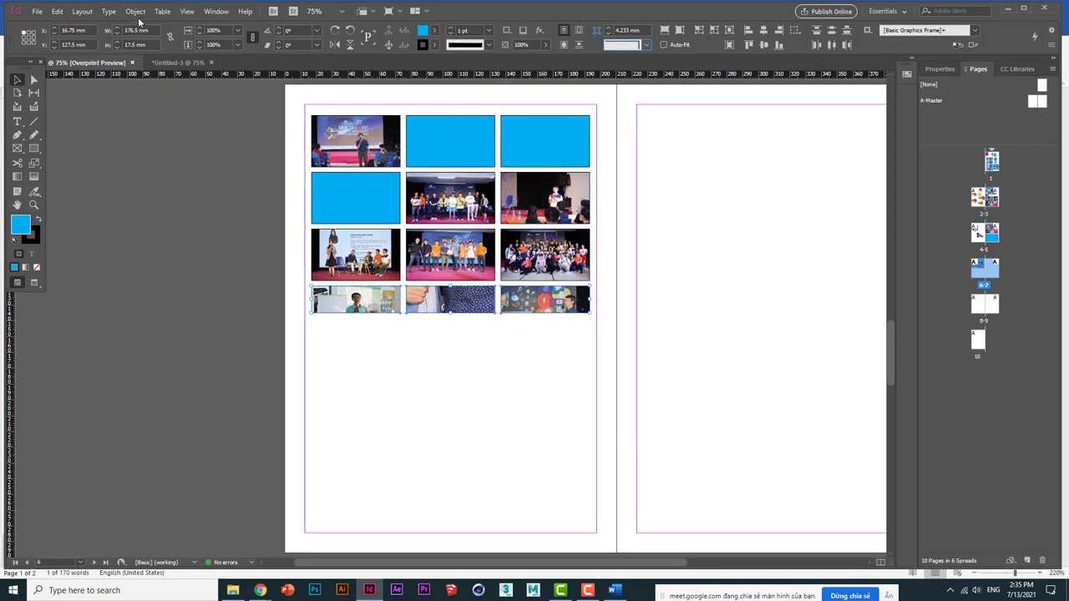
pyautogui.click(136, 11)
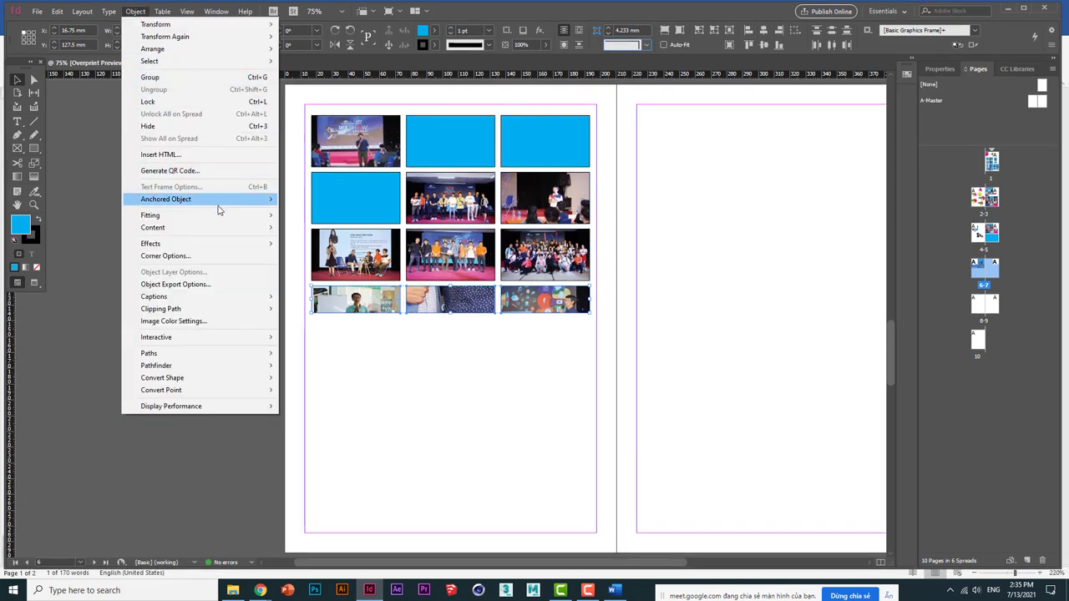
pyautogui.moveTo(224, 217)
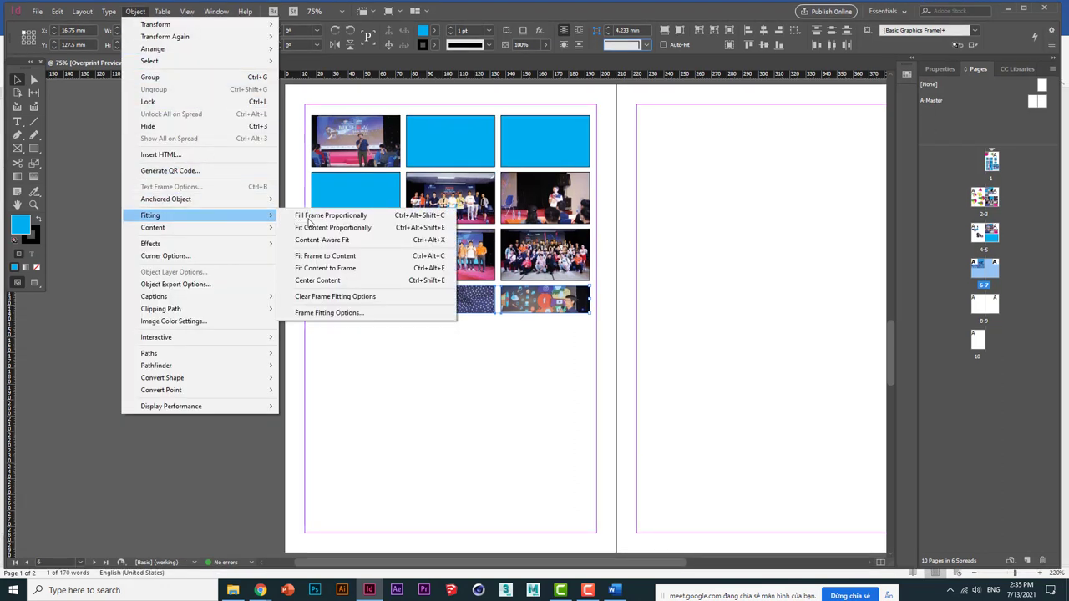
pyautogui.click(371, 269)
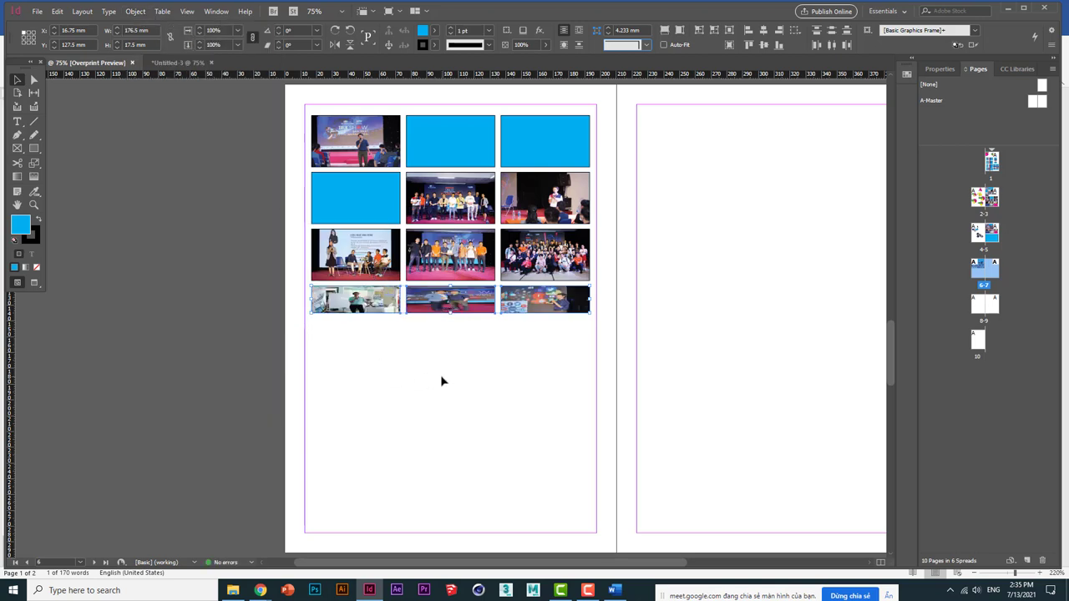
pyautogui.click(360, 337)
# - Apply Fill Frame Proportionally to the three photo frames of row 4
pyautogui.press('z')
pyautogui.moveTo(308, 272); pyautogui.dragTo(585, 334)
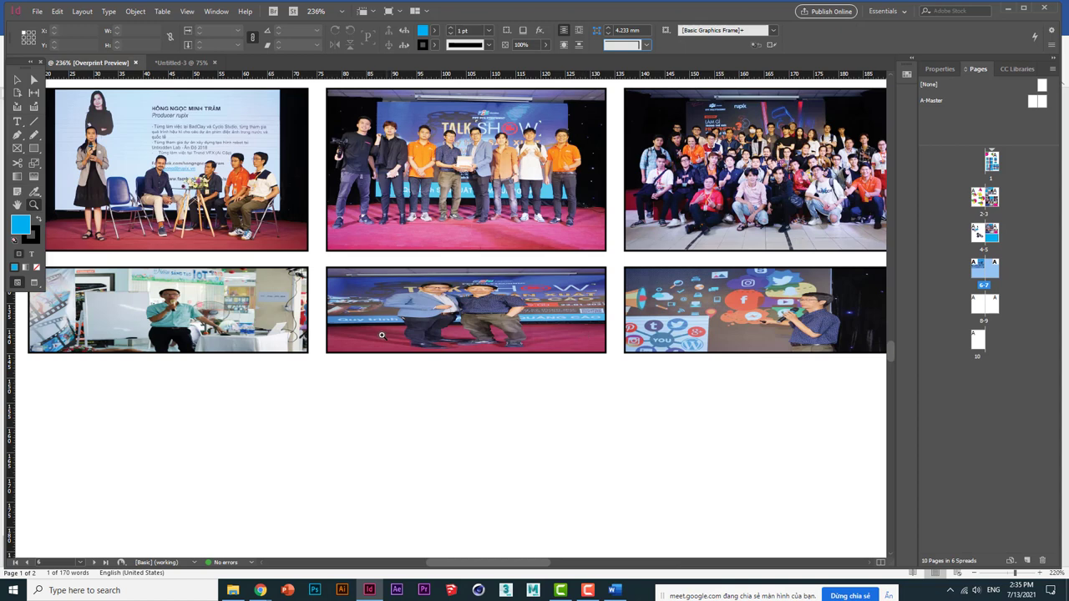
pyautogui.click(18, 81)
pyautogui.moveTo(234, 383); pyautogui.dragTo(715, 351)
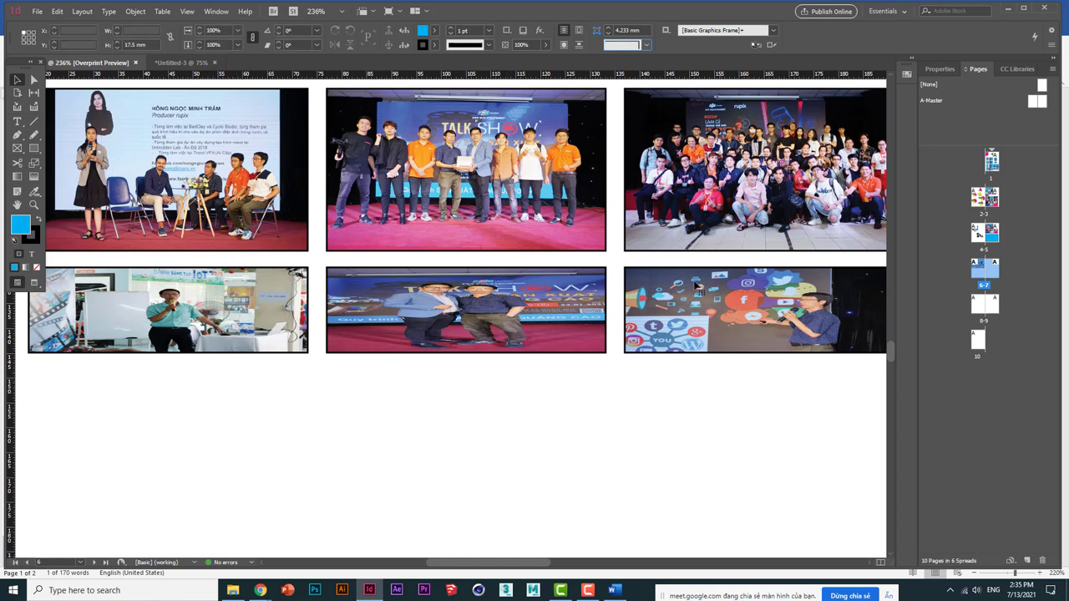
pyautogui.click(135, 11)
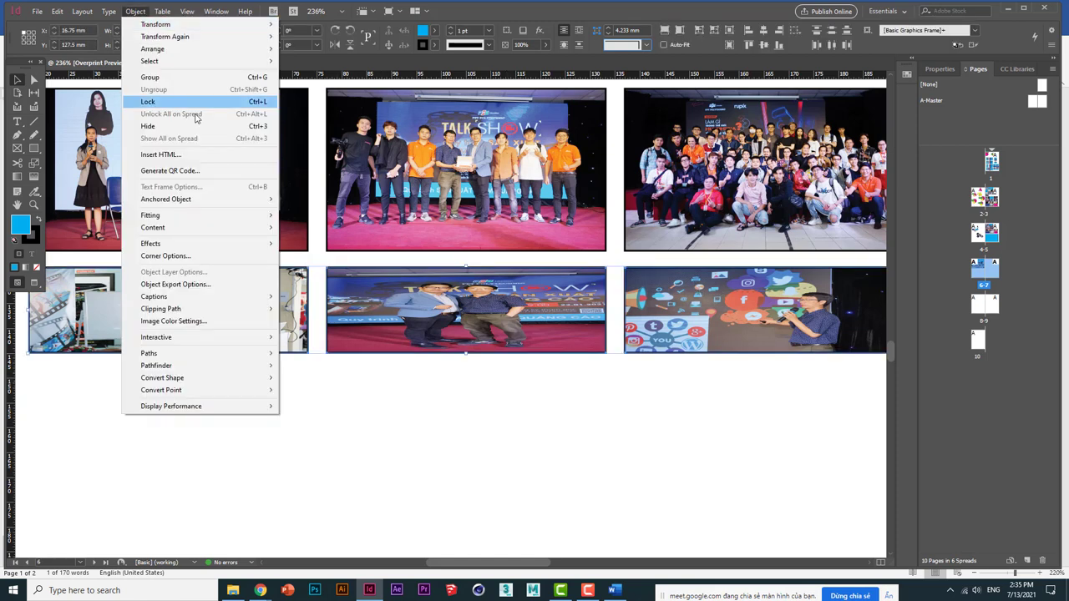
pyautogui.moveTo(250, 216)
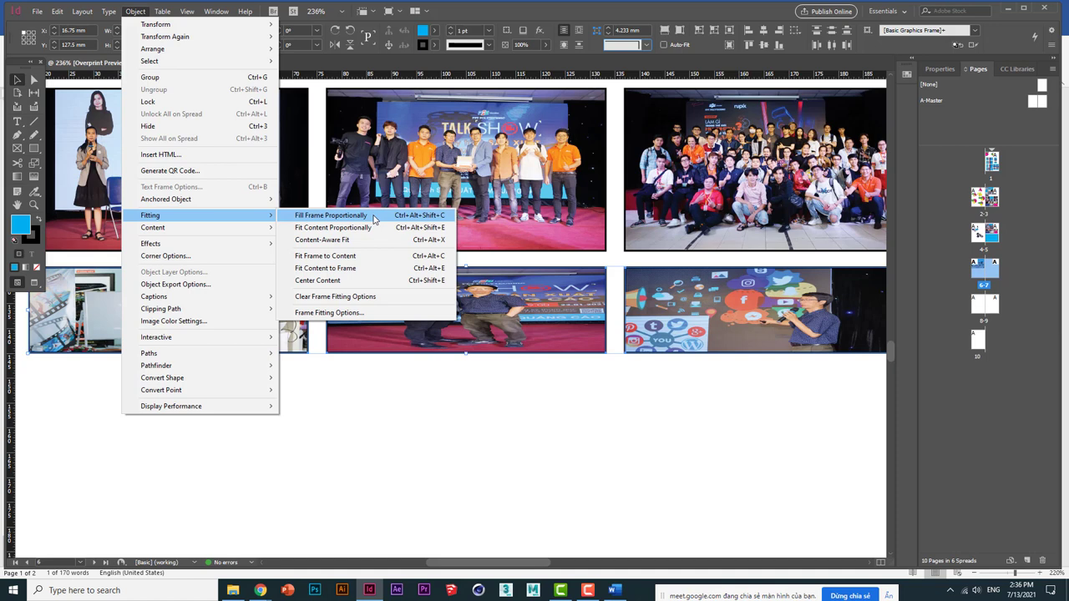
pyautogui.click(373, 217)
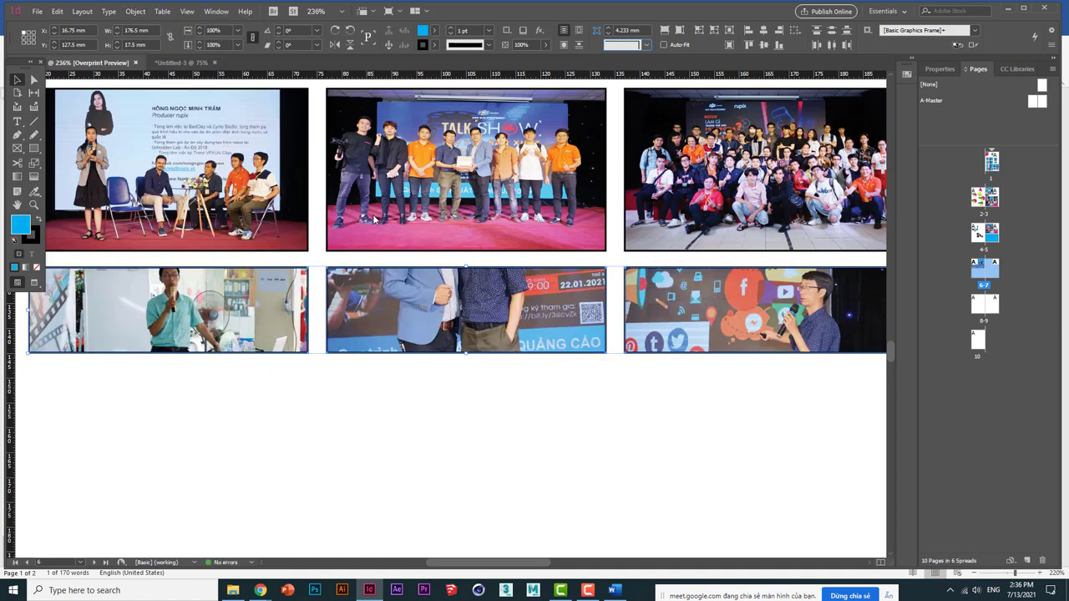
pyautogui.click(563, 420)
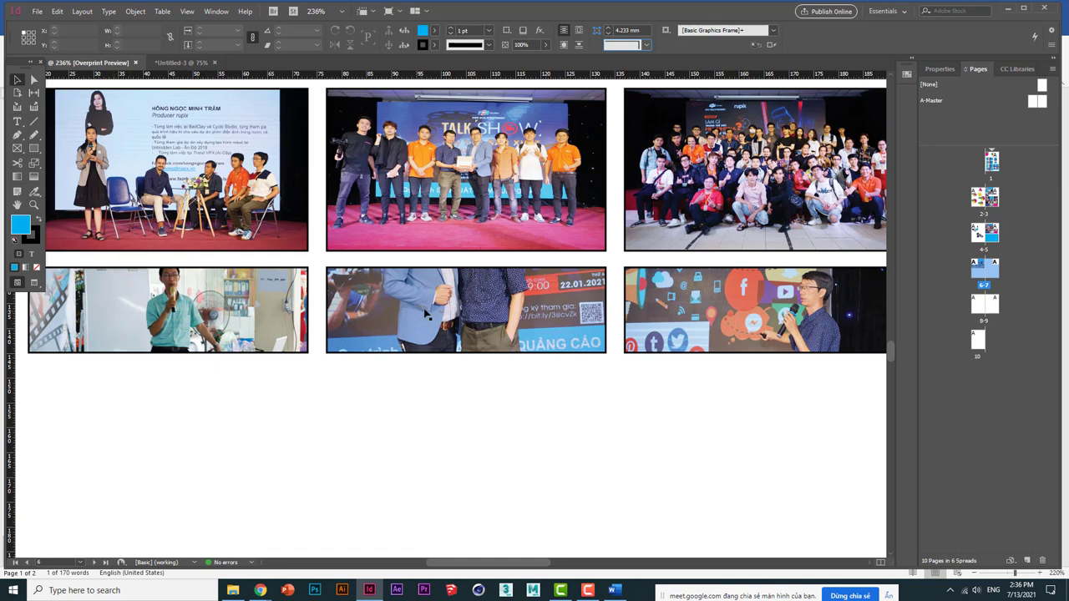
# - Move the photos down inside the middle and first frames of row 4 so the people's faces fall within the frames
pyautogui.moveTo(462, 299); pyautogui.dragTo(469, 411)
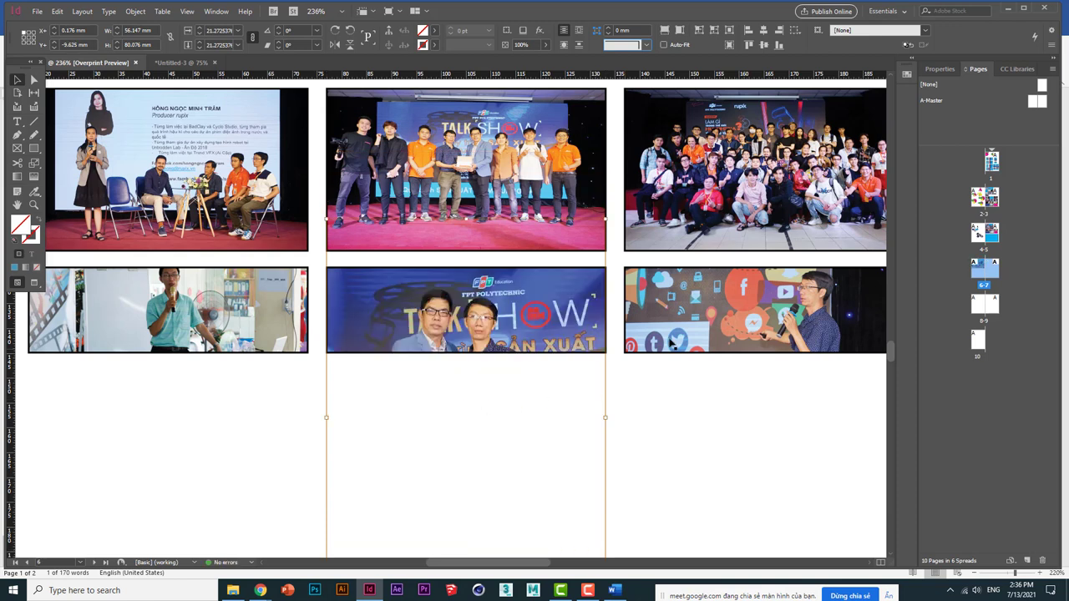
pyautogui.click(171, 313)
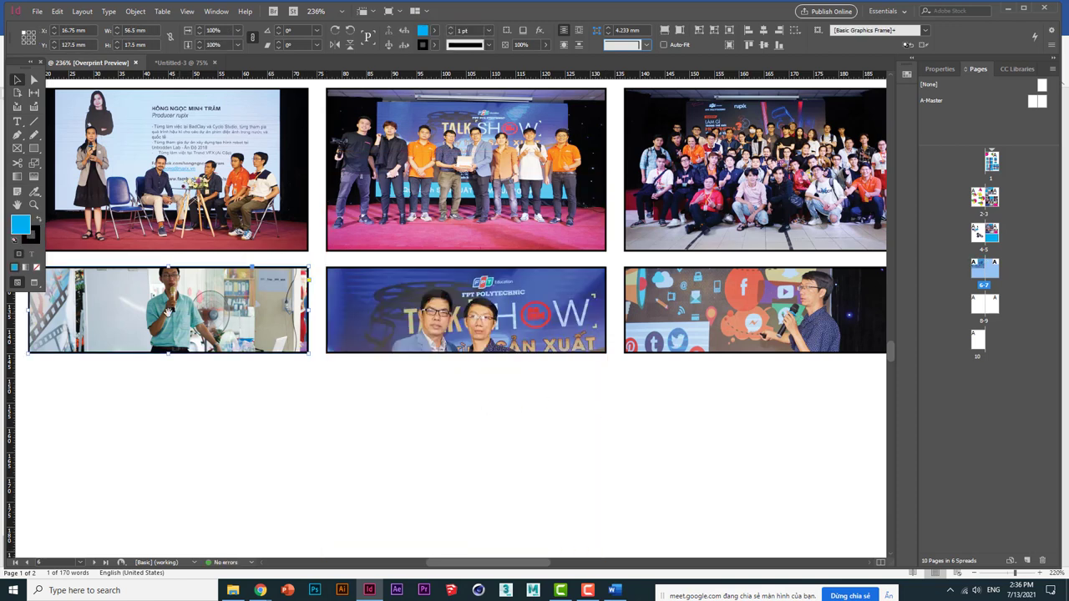
pyautogui.moveTo(168, 311); pyautogui.dragTo(169, 321)
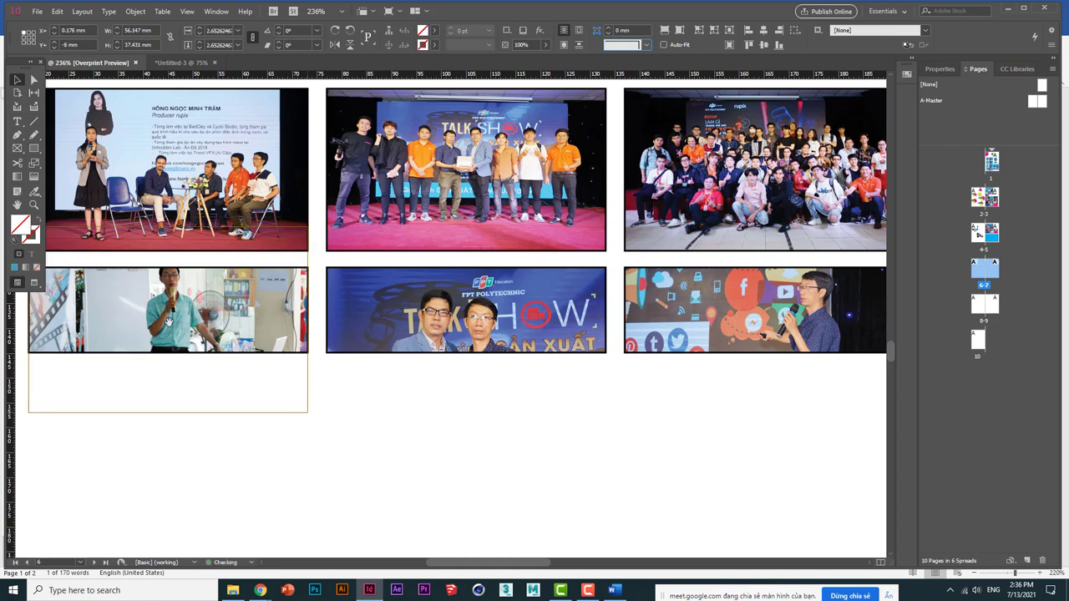
pyautogui.click(365, 408)
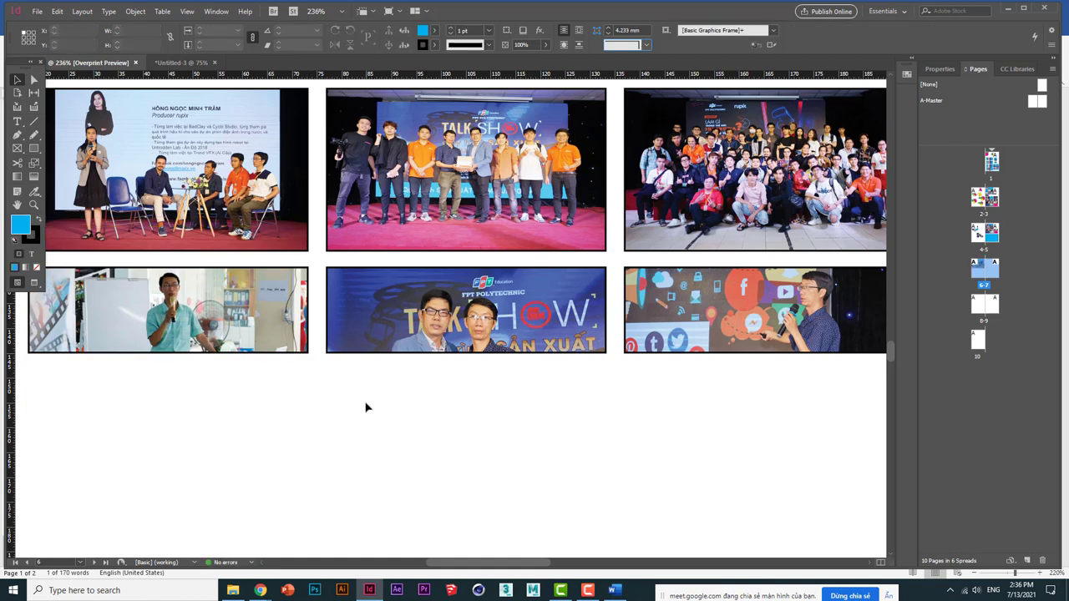
# - Examine the photo grid on page 6 up close and at full-page view
pyautogui.hotkey('ctrl', '-')
pyautogui.hotkey('ctrl', '-')
pyautogui.hotkey('ctrl', '-')
pyautogui.hotkey('ctrl', '-')
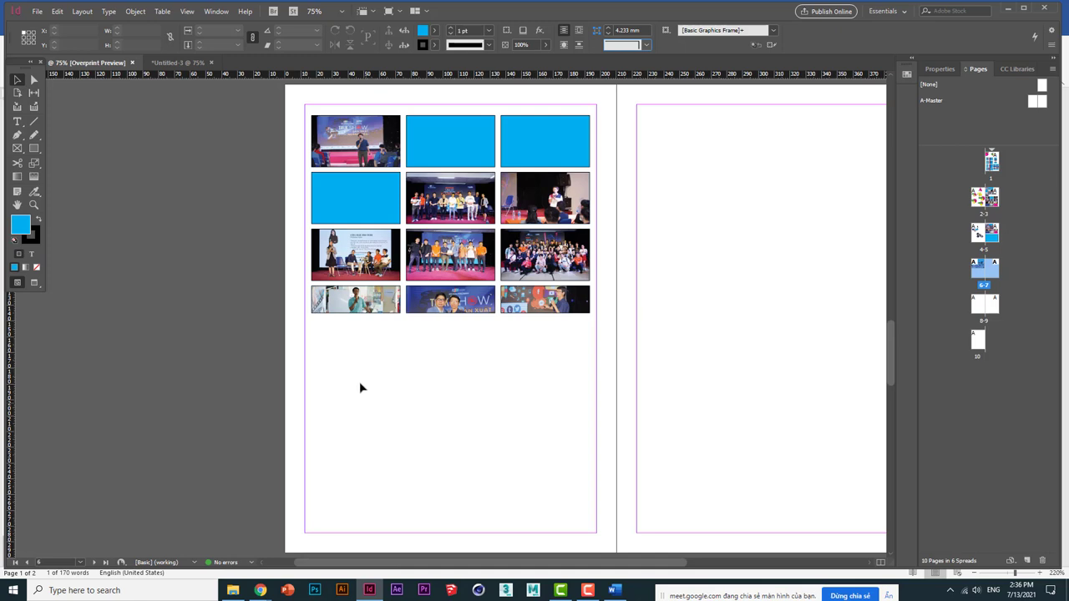
pyautogui.press('z')
pyautogui.moveTo(301, 112); pyautogui.dragTo(614, 343)
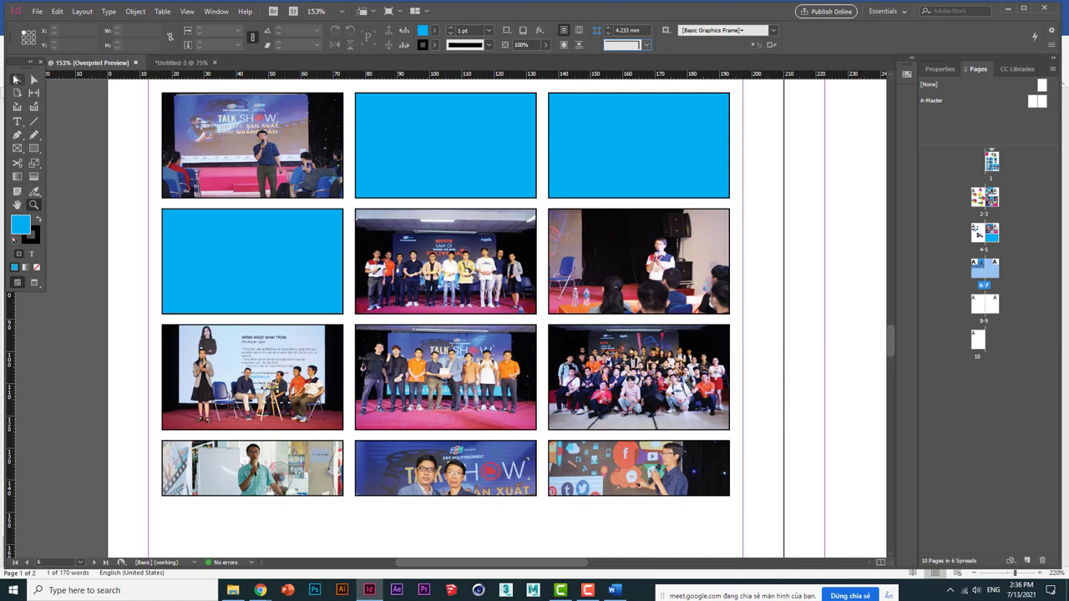
pyautogui.click(14, 79)
pyautogui.moveTo(132, 211); pyautogui.dragTo(237, 241)
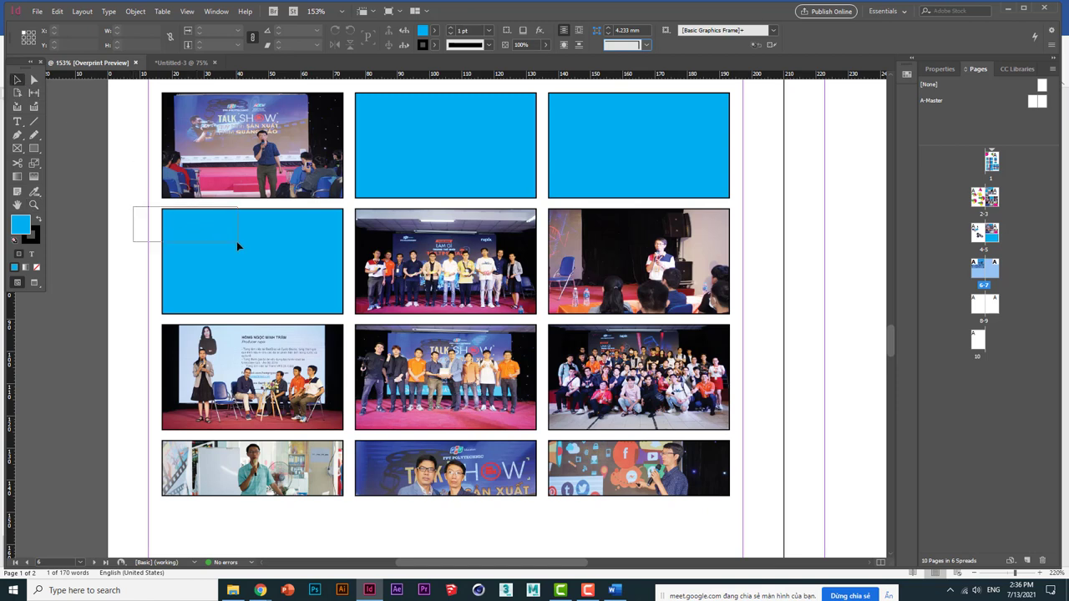
pyautogui.click(130, 265)
pyautogui.hotkey('ctrl', '0')
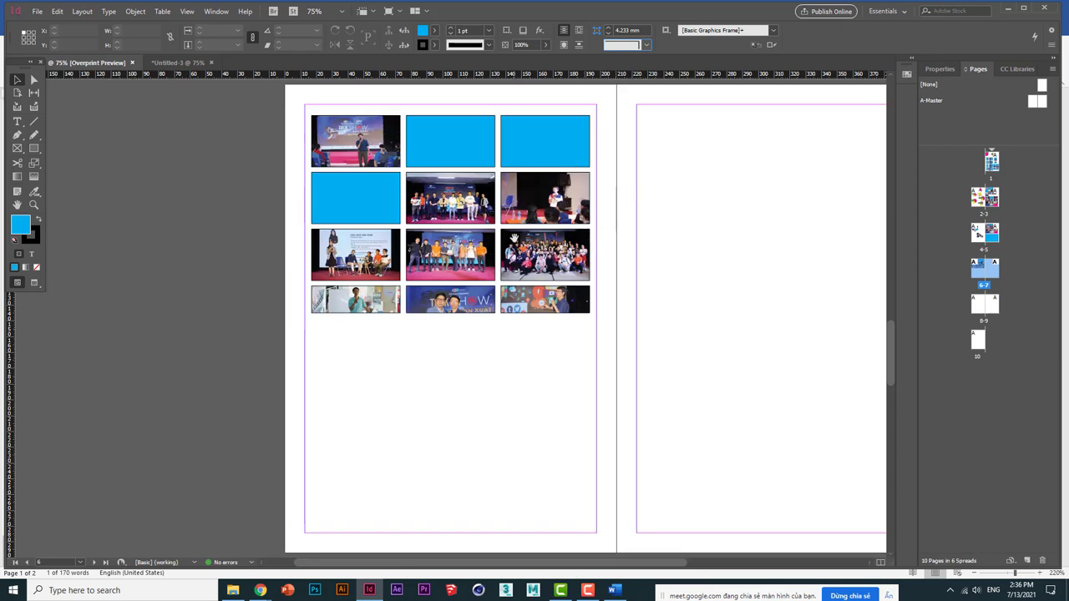
# - Try narrowing the first column's frames to about 28.75 mm and widening the second column's to about 84.25 mm, and undo both changes
pyautogui.moveTo(513, 239); pyautogui.dragTo(479, 289)
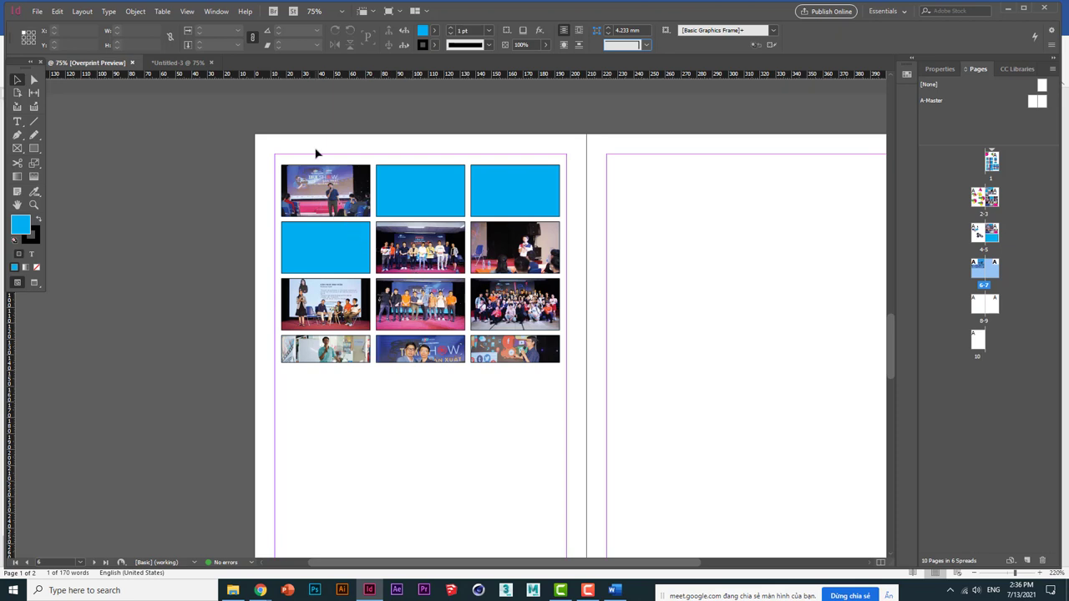
pyautogui.moveTo(316, 153); pyautogui.dragTo(357, 364)
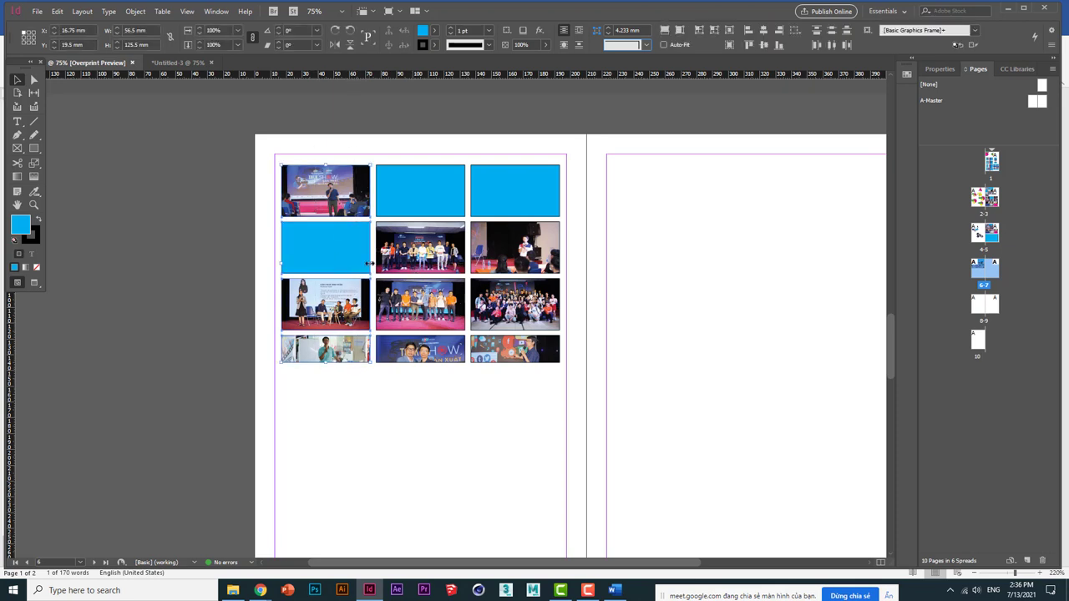
pyautogui.moveTo(368, 263); pyautogui.dragTo(327, 271)
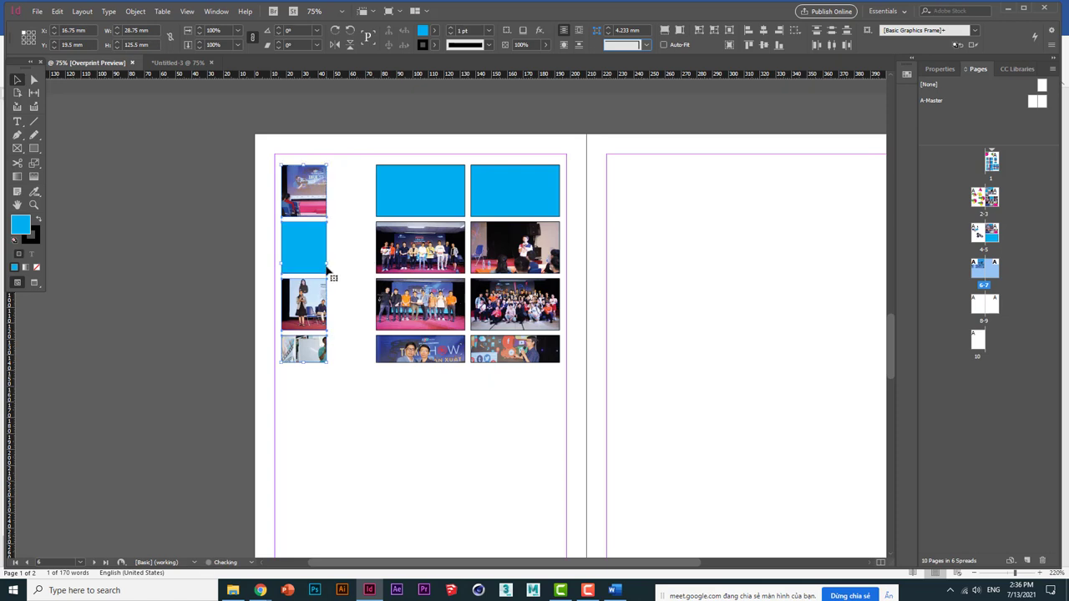
pyautogui.moveTo(350, 192); pyautogui.dragTo(436, 341)
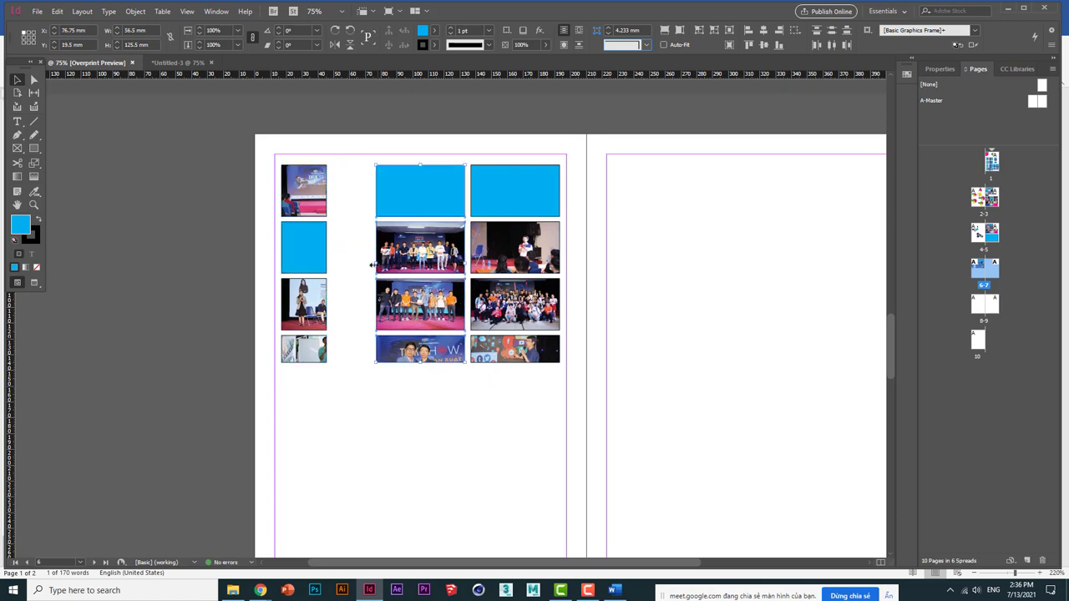
pyautogui.moveTo(373, 265); pyautogui.dragTo(330, 211)
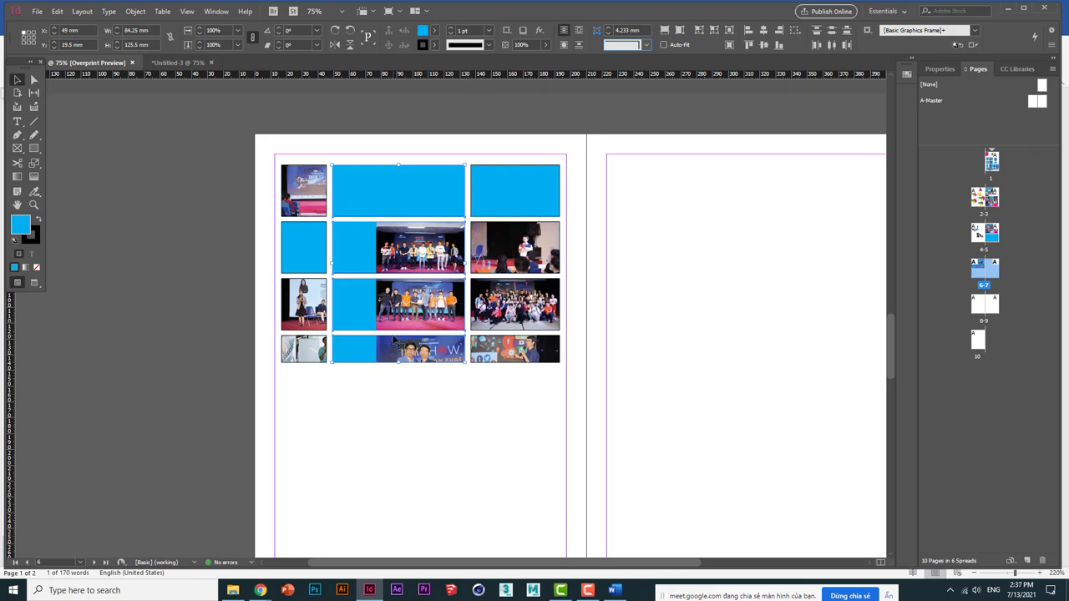
pyautogui.hotkey('ctrl', 'z')
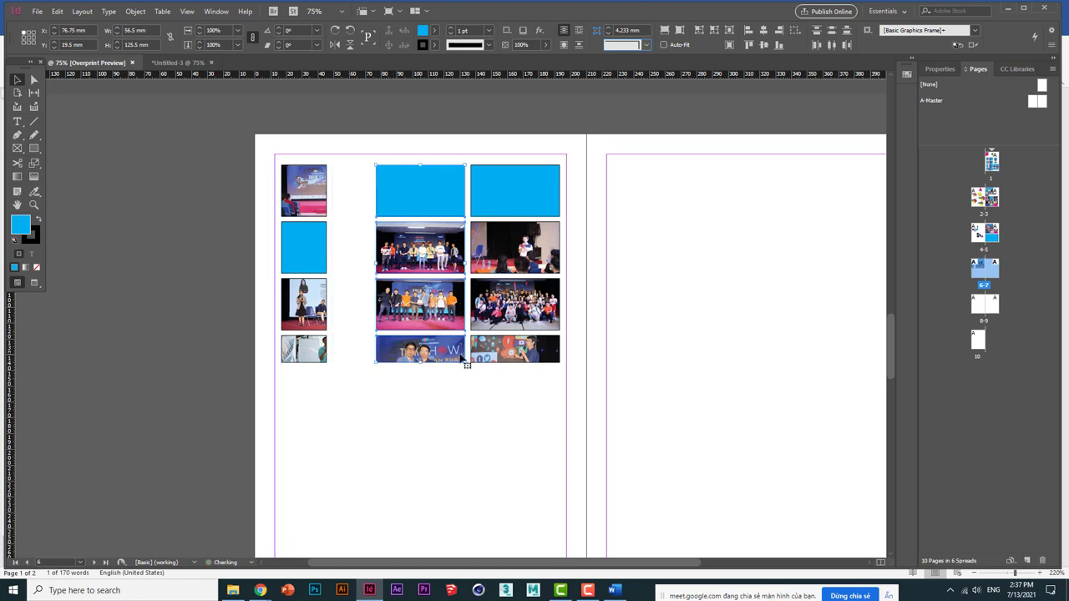
pyautogui.hotkey('ctrl', 'z')
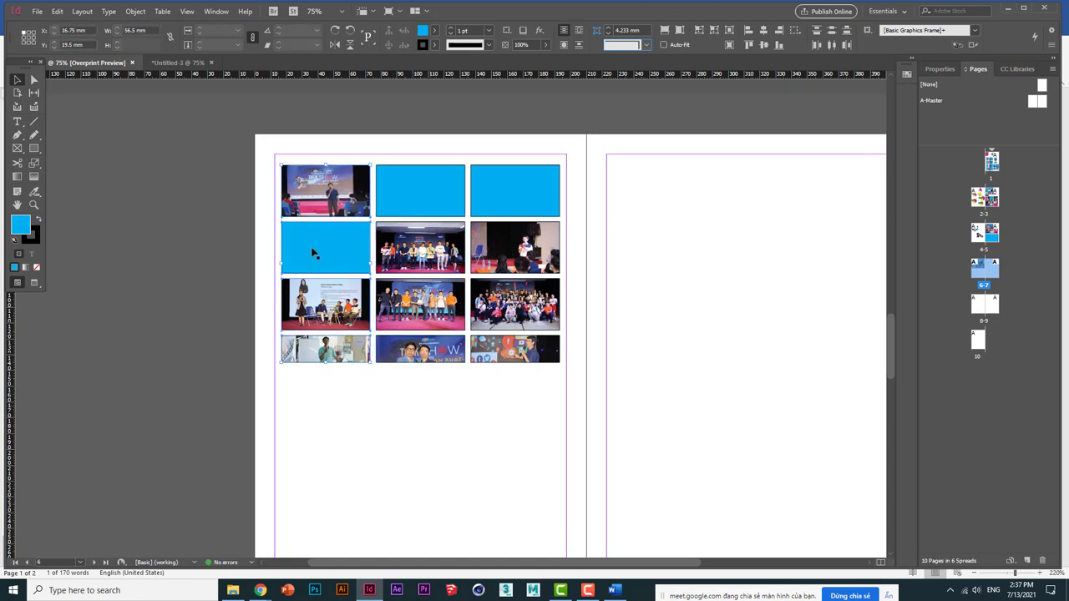
pyautogui.hotkey('ctrl', 'shift', 'a')
# - With the Gap Tool, shift the gap between columns 1 and 2 left, between rows 2 and 3 down, and between columns 2 and 3 right
pyautogui.moveTo(293, 152); pyautogui.dragTo(502, 368)
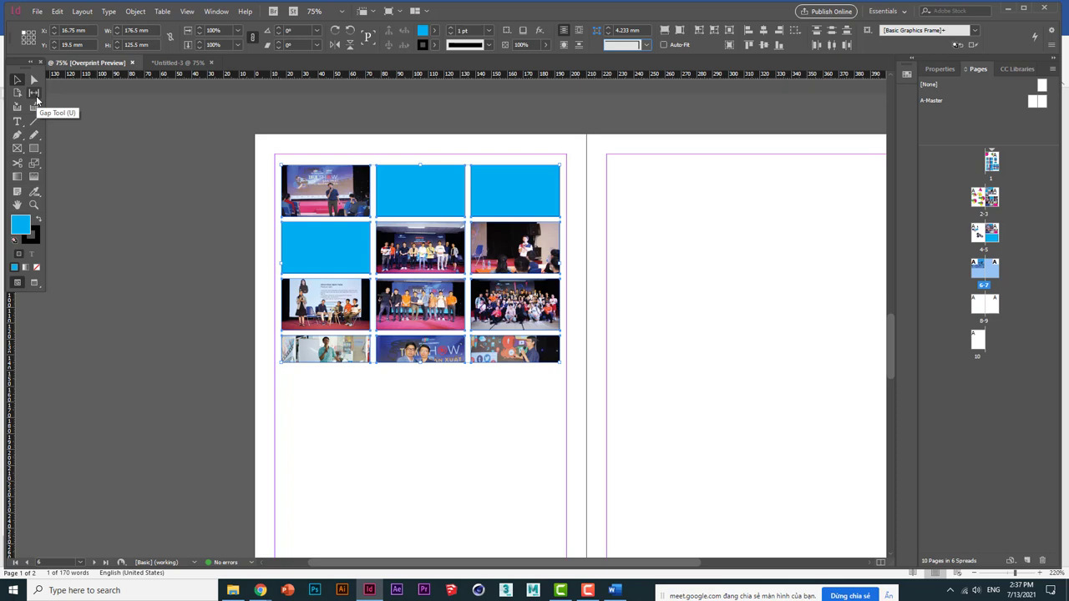
pyautogui.click(36, 97)
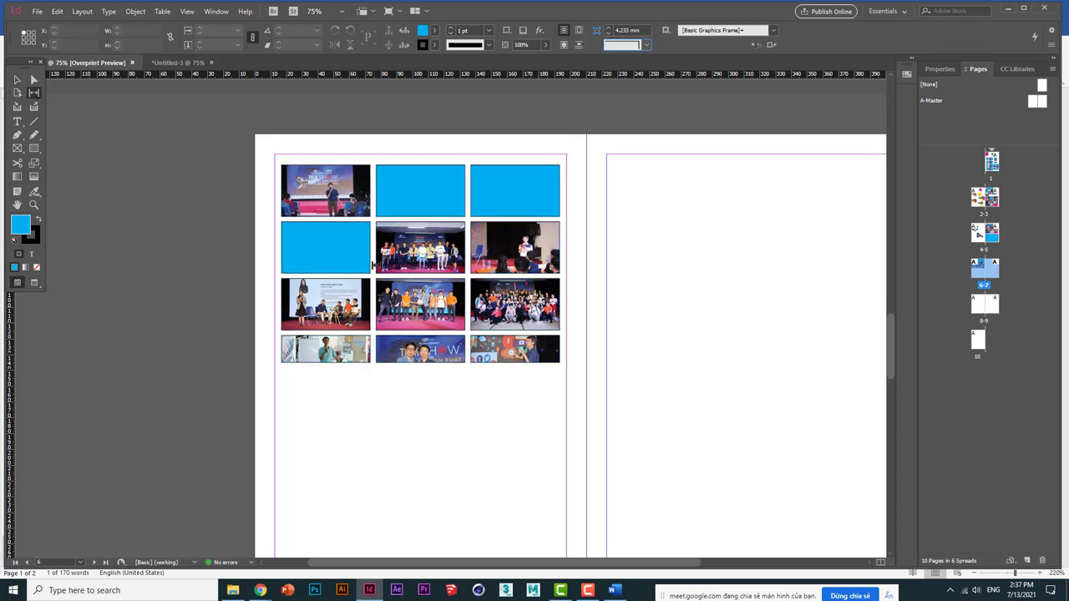
pyautogui.moveTo(343, 254); pyautogui.dragTo(324, 254)
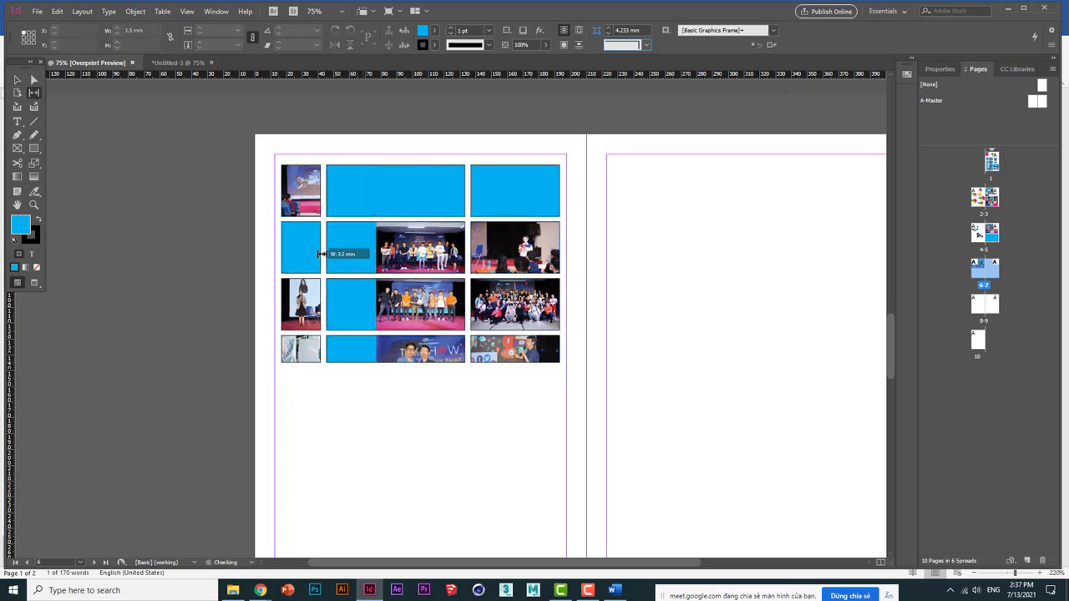
pyautogui.moveTo(417, 276)
pyautogui.mouseDown()
pyautogui.moveTo(420, 304)
pyautogui.moveTo(419, 287)
pyautogui.mouseUp()
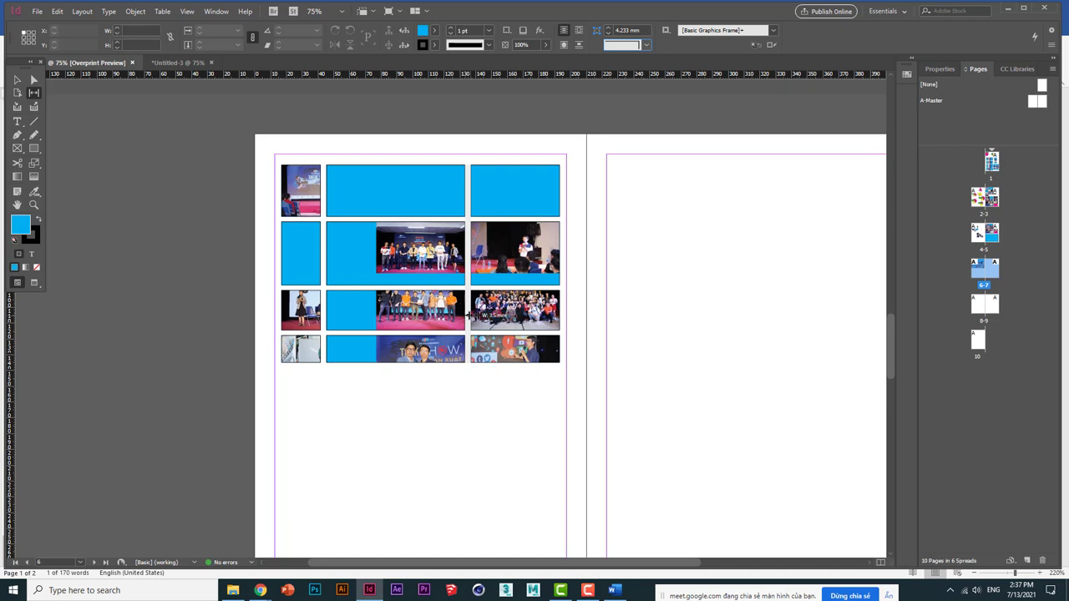
pyautogui.moveTo(471, 316); pyautogui.dragTo(492, 310)
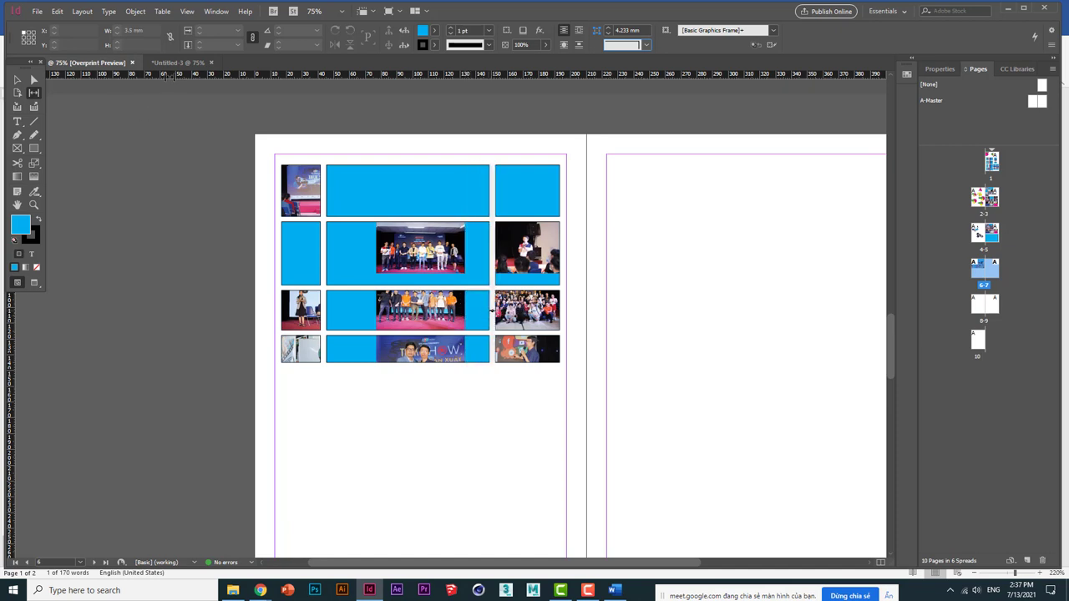
# - Switch to the Untitled-3 document and examine the example photo grids with even and uneven gap layouts on its spreads
pyautogui.click(172, 63)
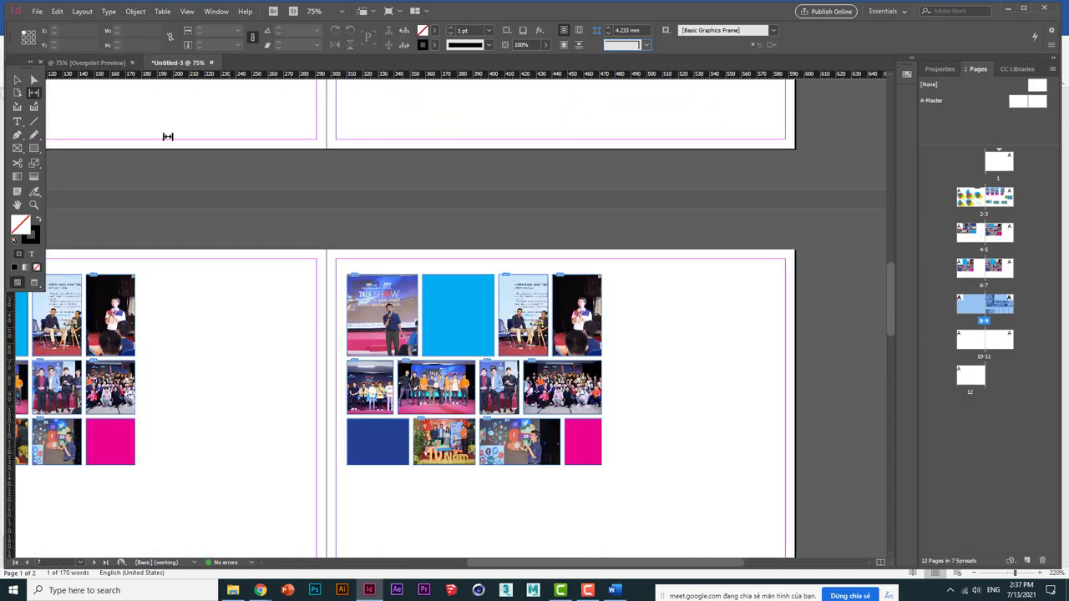
pyautogui.hscroll(-5, 372, 334)
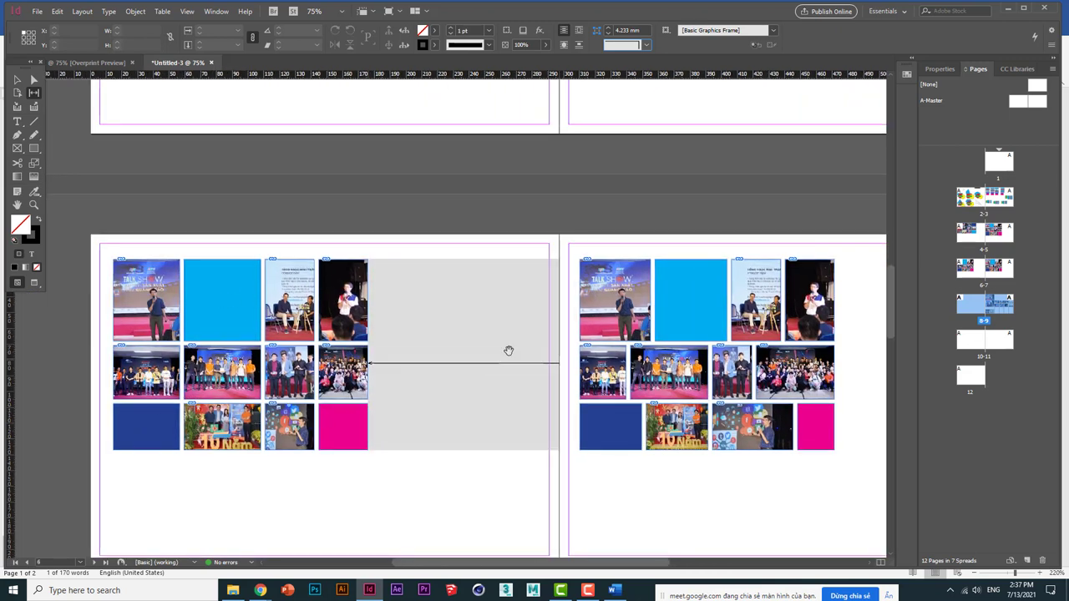
pyautogui.moveTo(508, 351); pyautogui.dragTo(325, 334)
pyautogui.hscroll(-3, 354, 356)
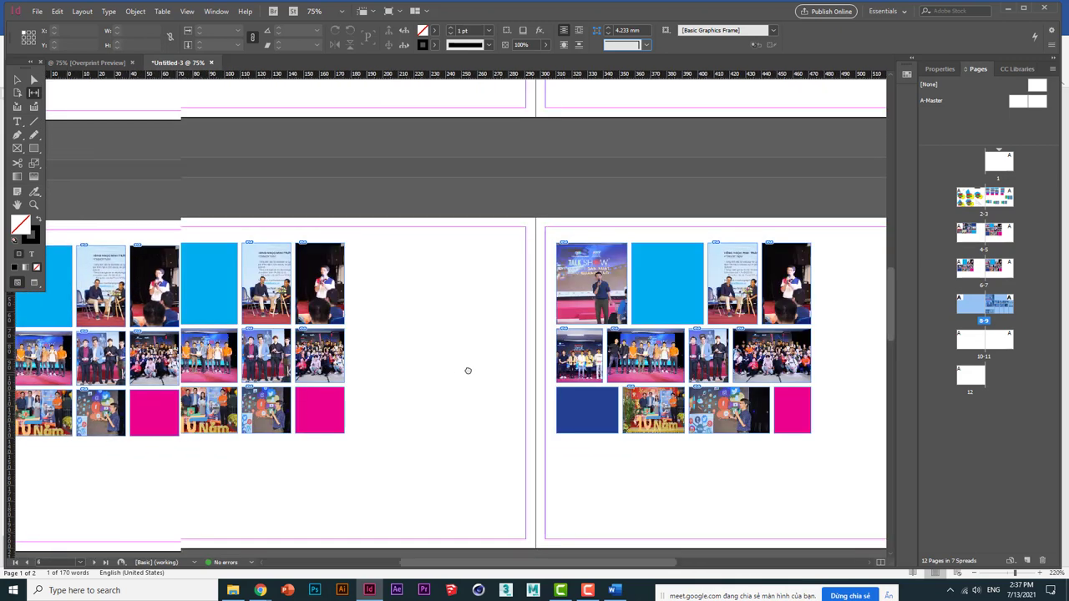
pyautogui.scroll(3, 467, 409)
pyautogui.hscroll(3, 468, 408)
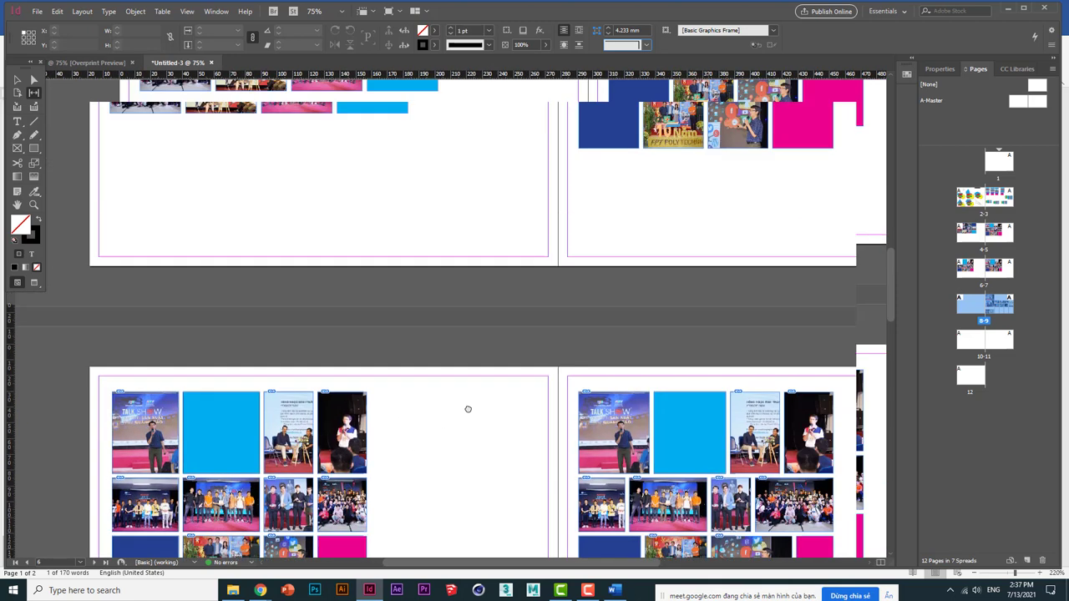
pyautogui.scroll(-3, 468, 408)
pyautogui.hscroll(3, 429, 510)
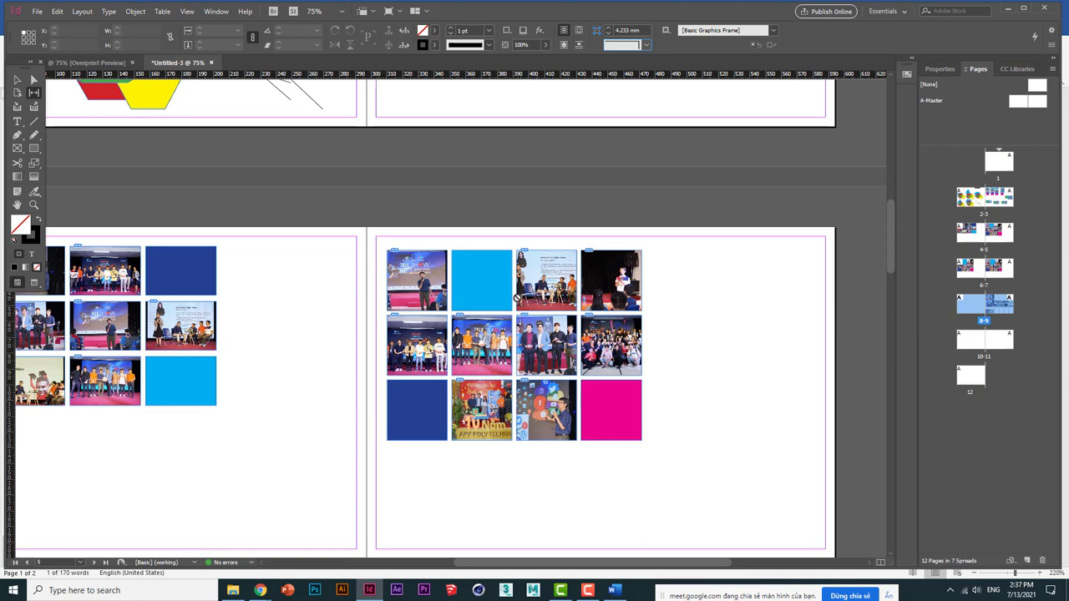
# - With the Gap Tool, shift the gaps between columns 1 and 2 and between columns 2 and 3 left on the Untitled-3 page 6 grid
pyautogui.scroll(-8, 485, 384)
pyautogui.hscroll(-5, 484, 384)
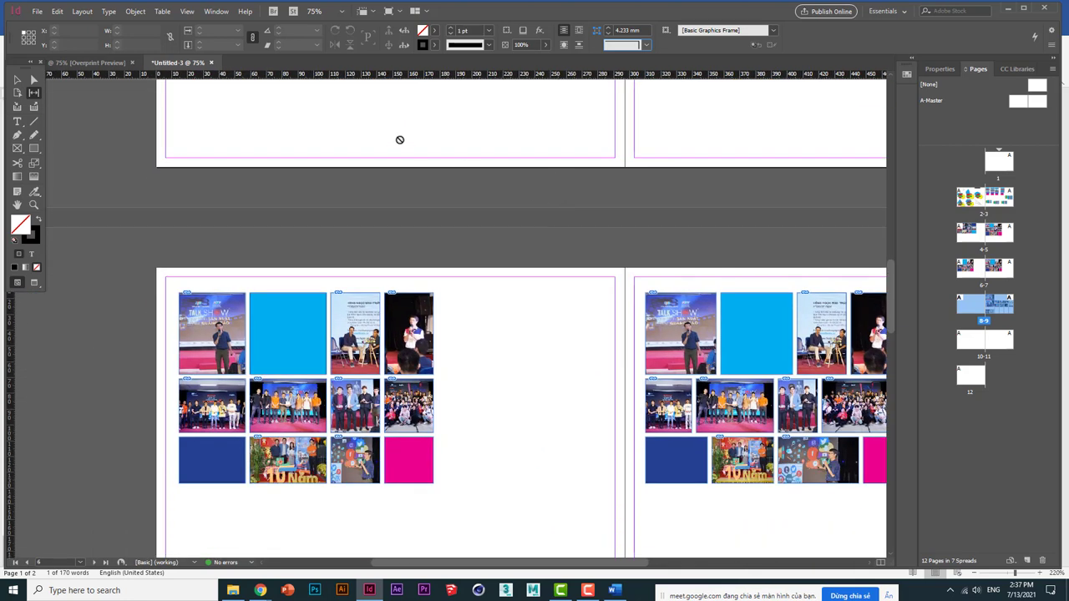
pyautogui.click(17, 81)
pyautogui.moveTo(212, 281); pyautogui.dragTo(391, 466)
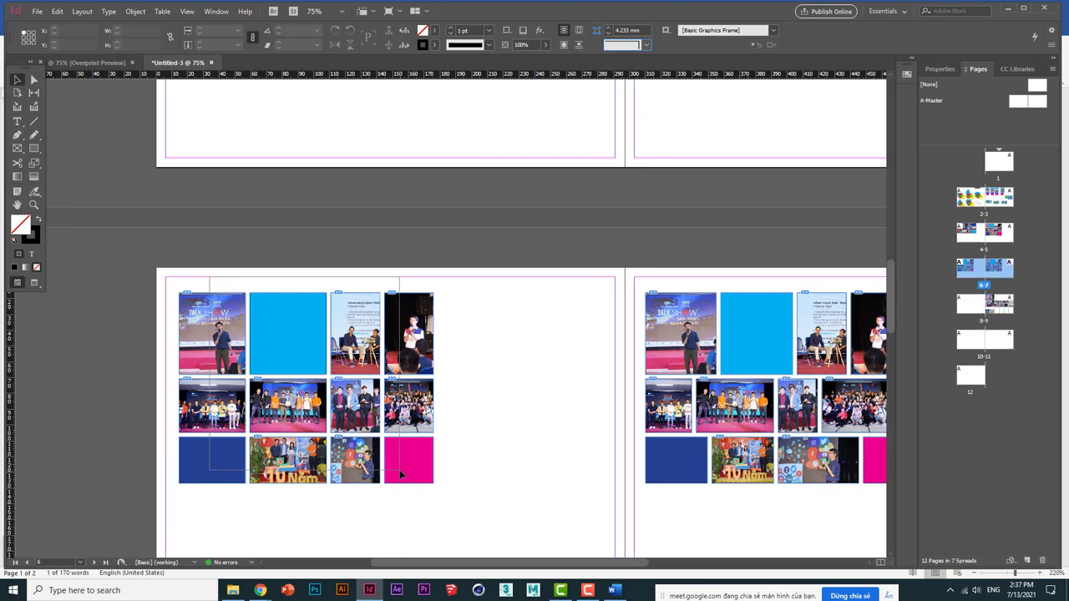
pyautogui.moveTo(442, 494); pyautogui.dragTo(52, 332)
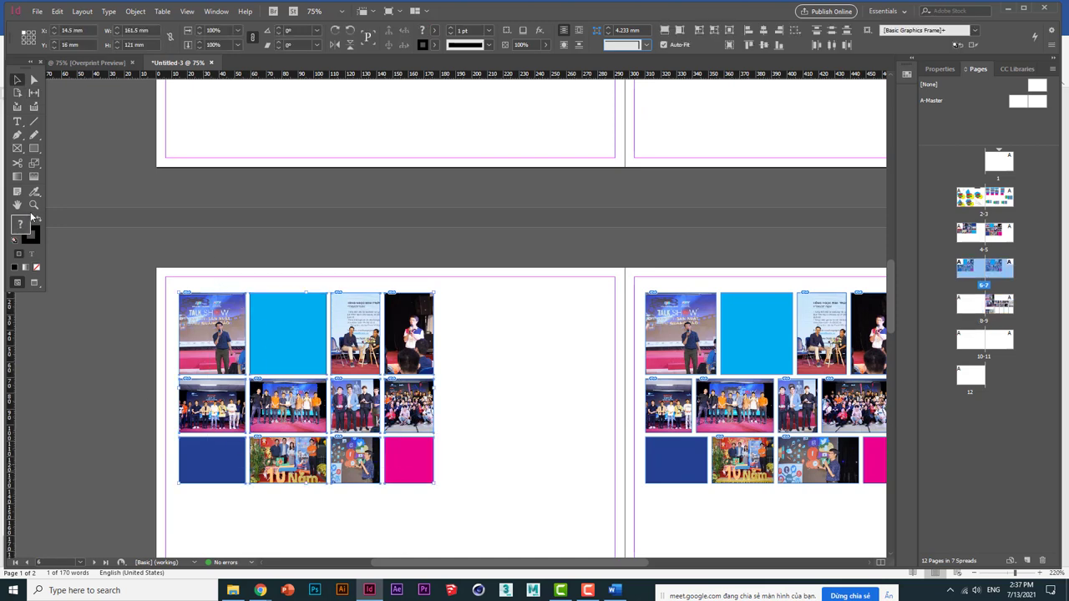
pyautogui.click(33, 93)
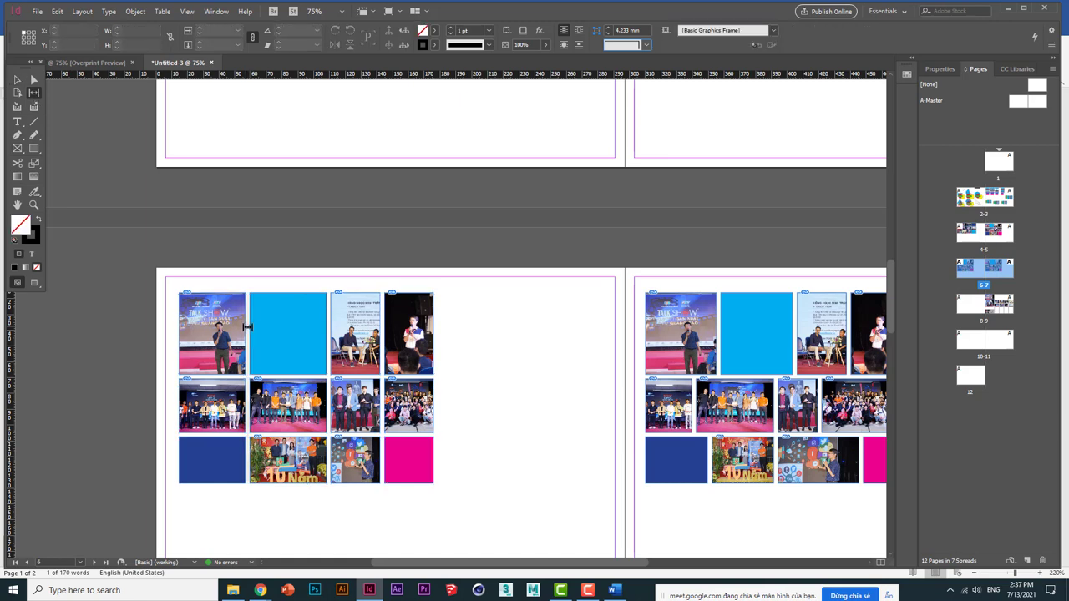
pyautogui.moveTo(247, 327); pyautogui.dragTo(220, 365)
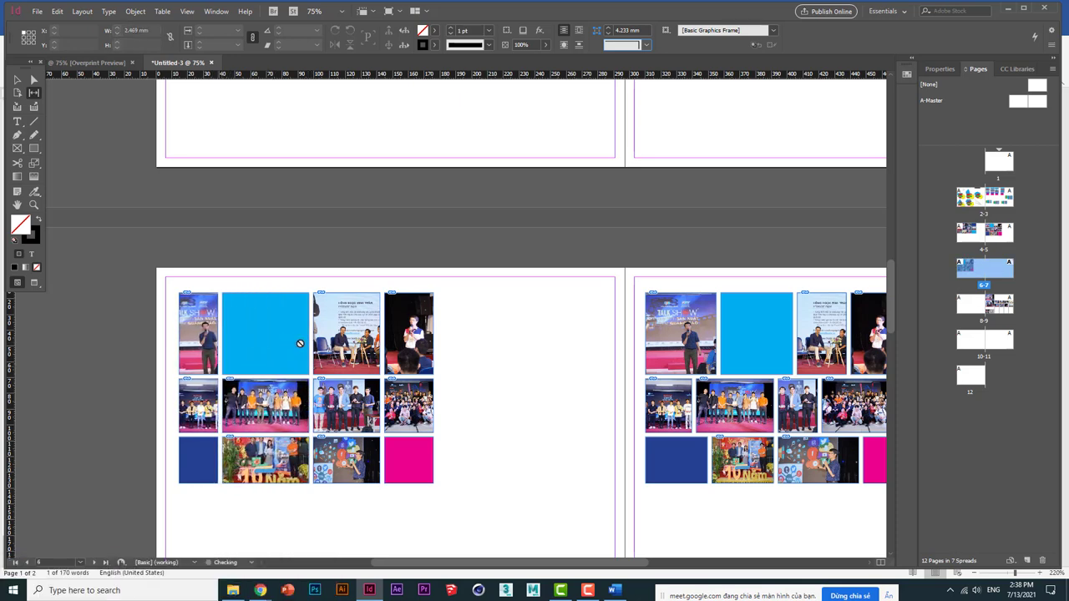
pyautogui.moveTo(311, 343); pyautogui.dragTo(291, 344)
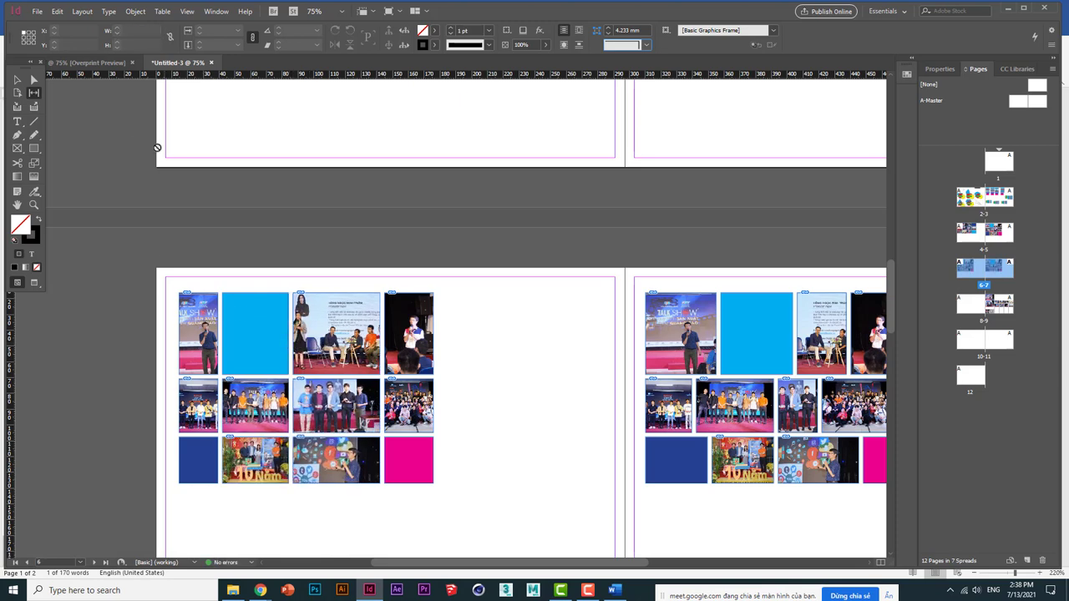
# - In the Overprint Preview document, use the Gap Tool to shift both column gaps of the page 6 grid right and extend the last row downward
pyautogui.click(94, 65)
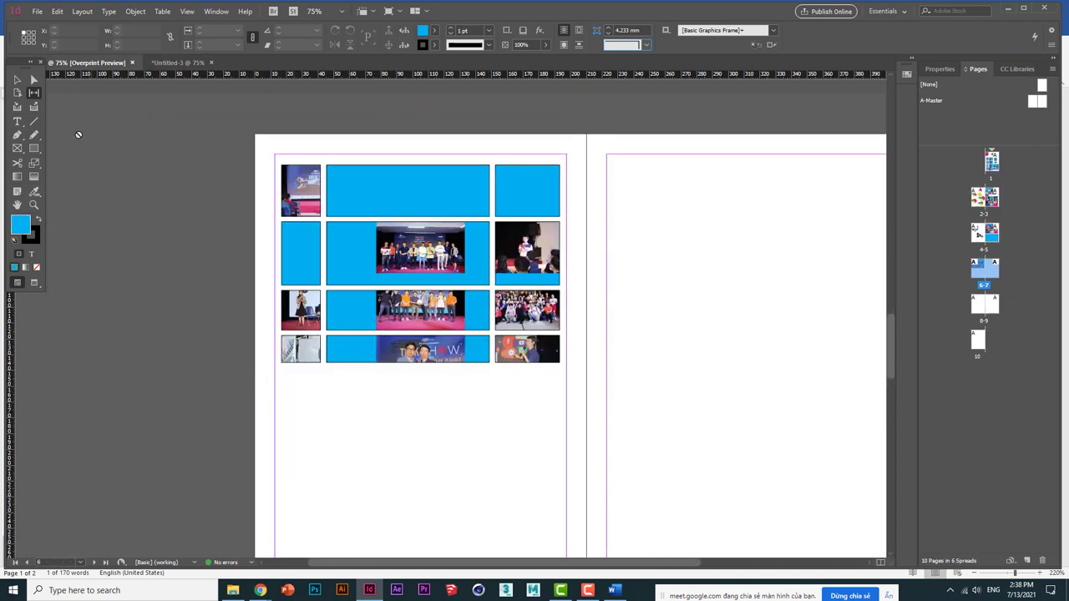
pyautogui.click(30, 92)
pyautogui.moveTo(323, 198); pyautogui.dragTo(399, 203)
pyautogui.moveTo(482, 248)
pyautogui.mouseDown()
pyautogui.moveTo(514, 250)
pyautogui.moveTo(499, 254)
pyautogui.mouseUp()
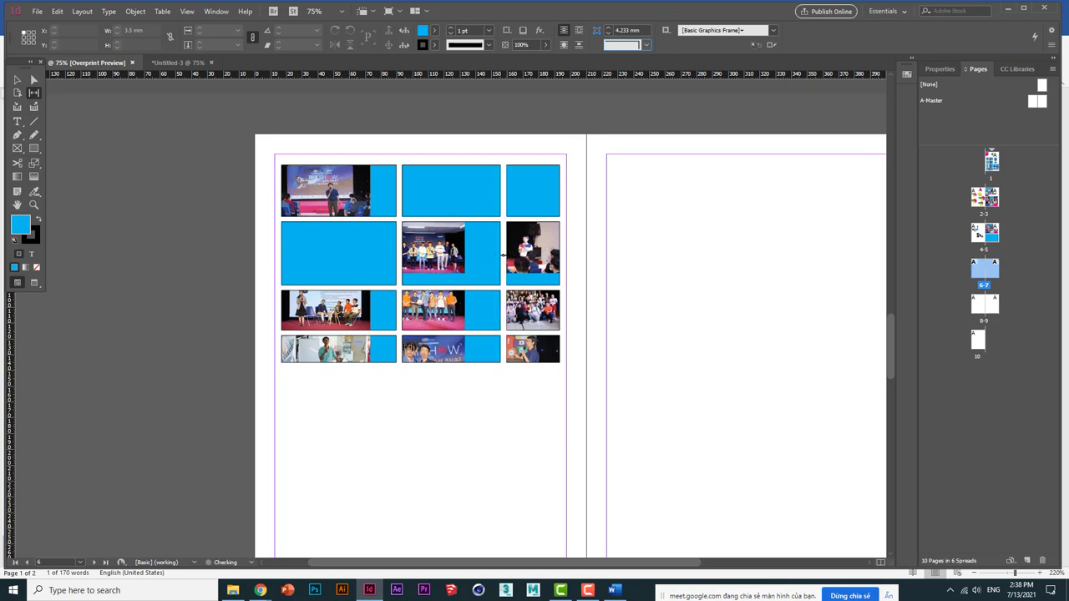
pyautogui.moveTo(379, 364)
pyautogui.mouseDown()
pyautogui.moveTo(379, 394)
pyautogui.moveTo(381, 382)
pyautogui.mouseUp()
# - Select all frames of the page 6 grid and enable Auto-Fit with Fill Frame Proportionally in the Frame Fitting Options
pyautogui.click(18, 81)
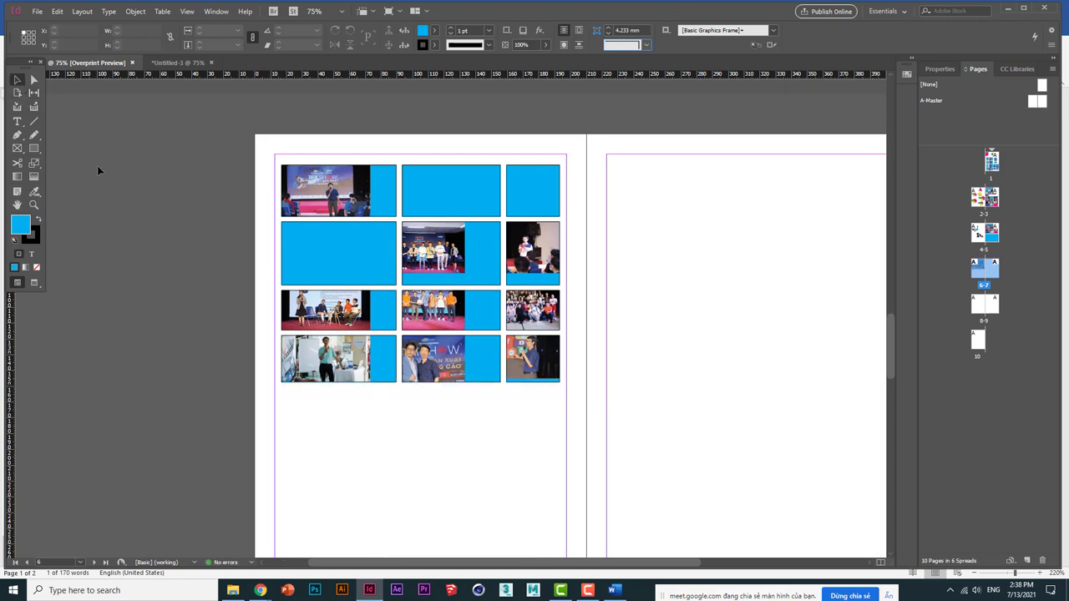
pyautogui.moveTo(263, 149); pyautogui.dragTo(543, 393)
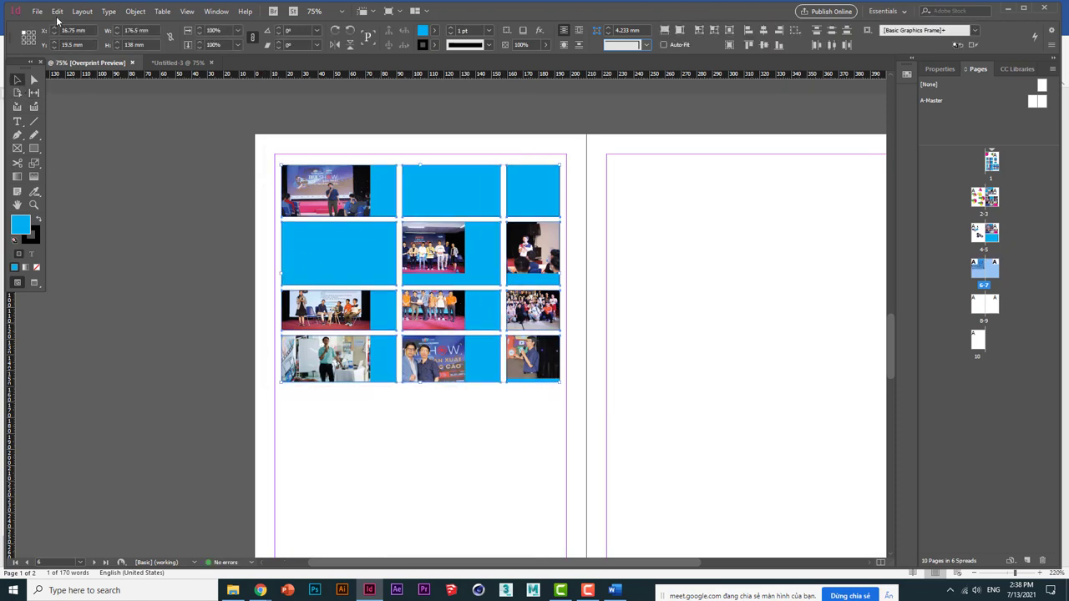
pyautogui.click(135, 11)
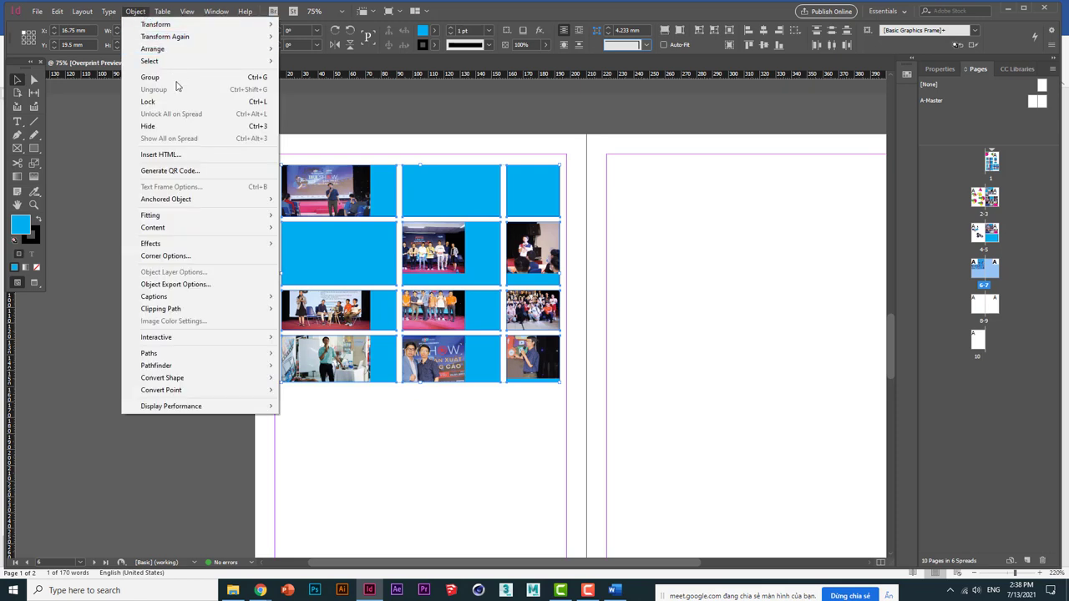
pyautogui.moveTo(207, 215)
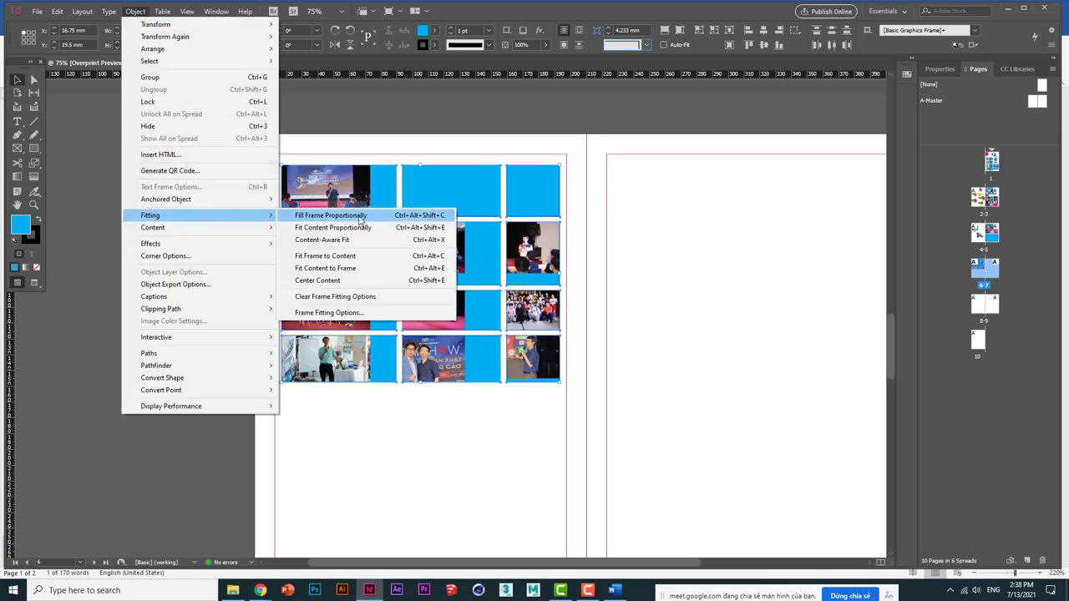
pyautogui.click(378, 315)
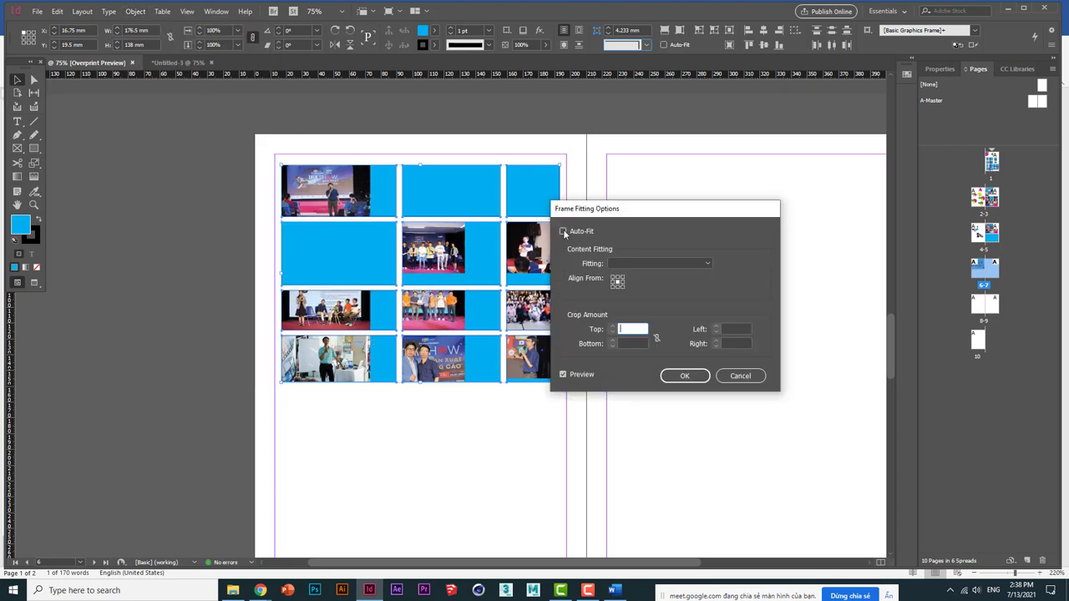
pyautogui.click(564, 233)
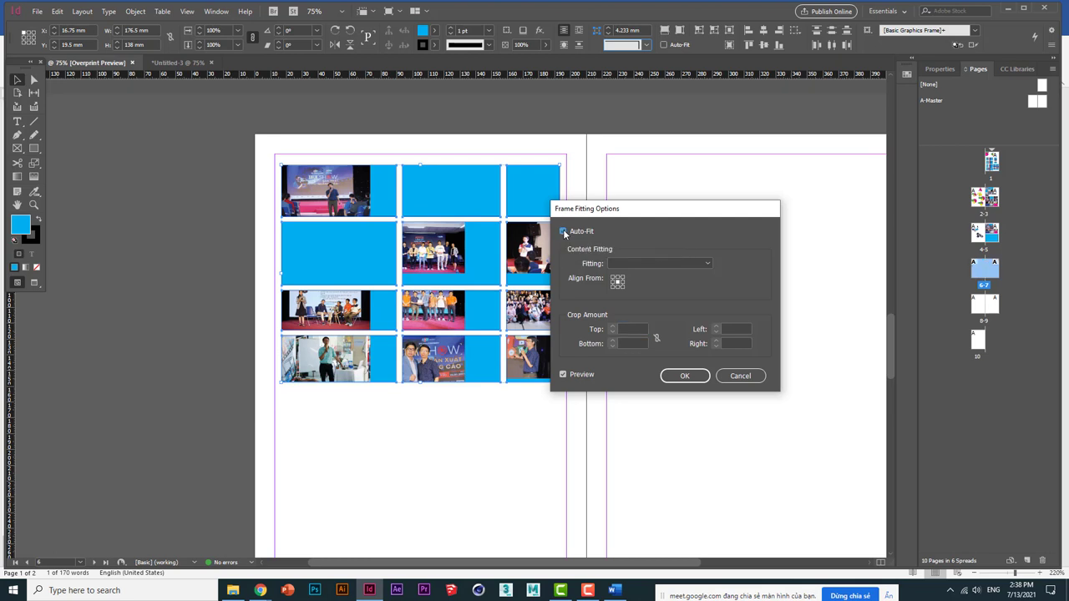
pyautogui.click(635, 263)
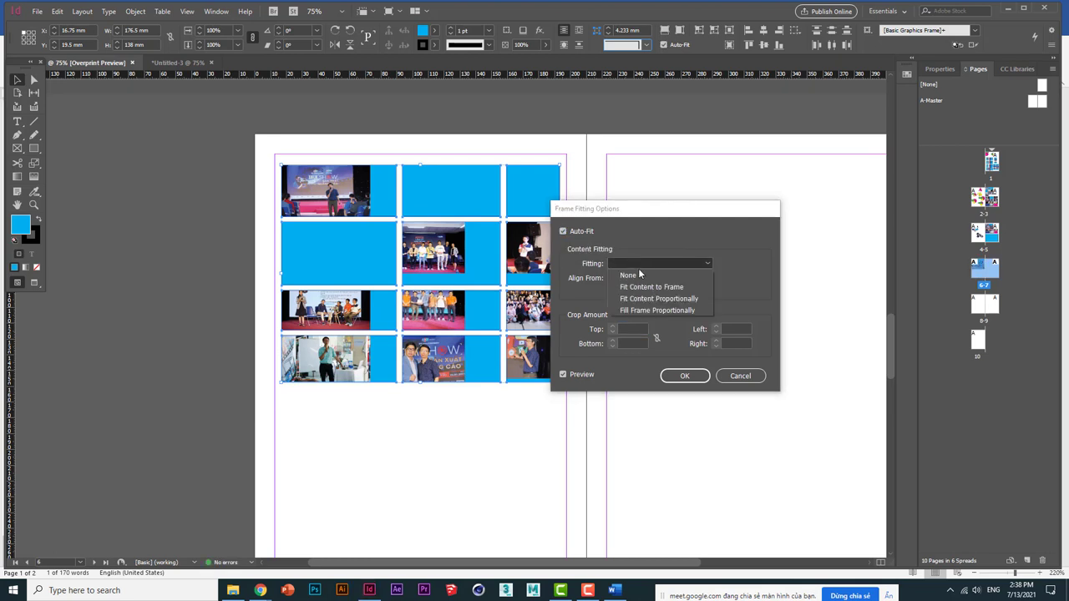
pyautogui.click(675, 310)
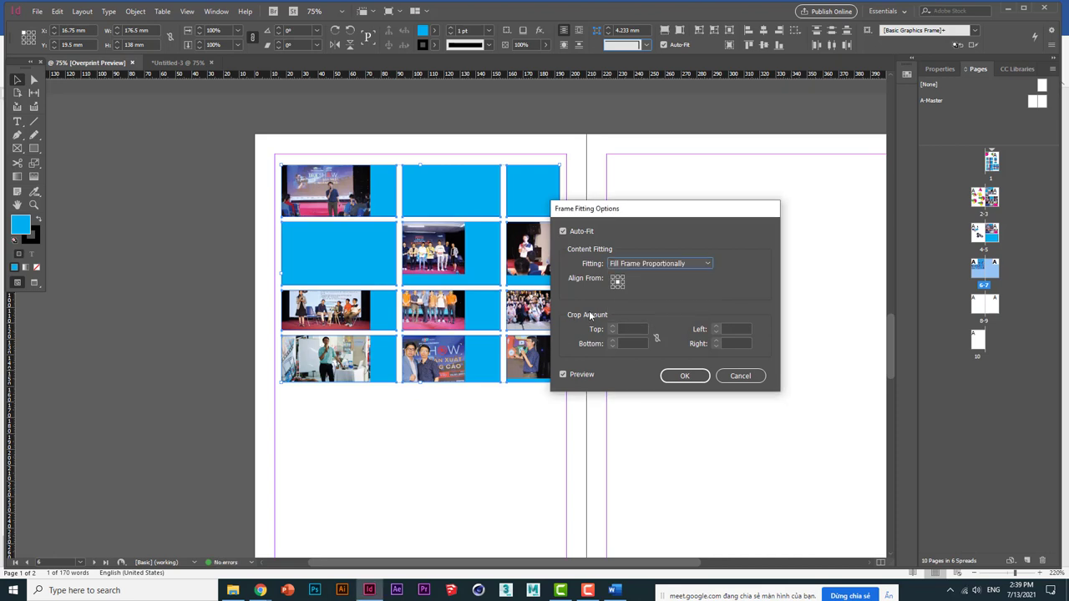
# - Link the crop amounts at 0 mm on all four sides and apply the frame fitting options
pyautogui.click(625, 328)
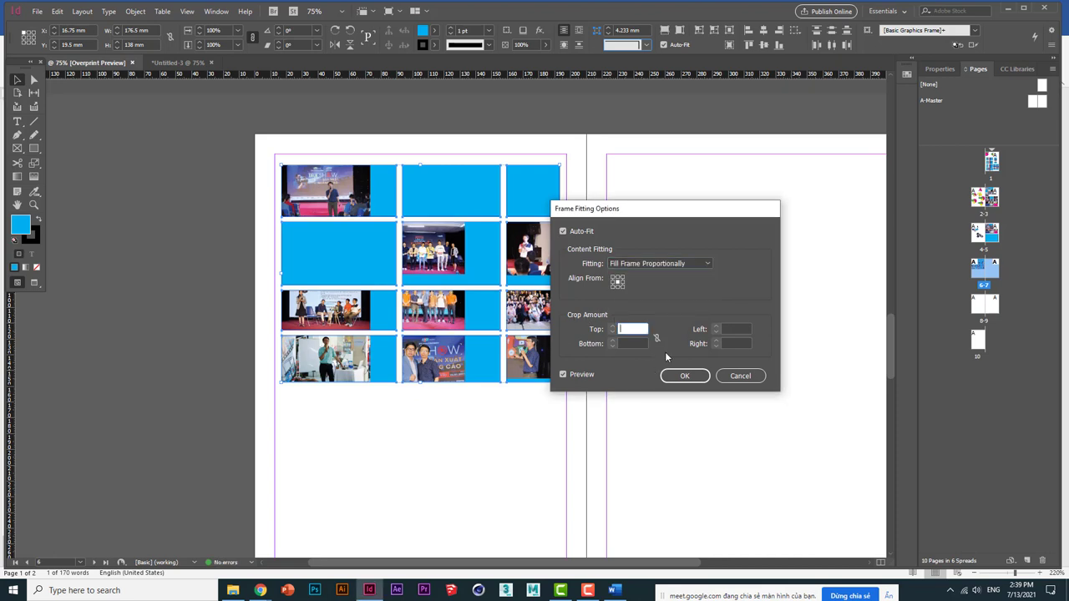
pyautogui.write('0')
pyautogui.press('Tab')
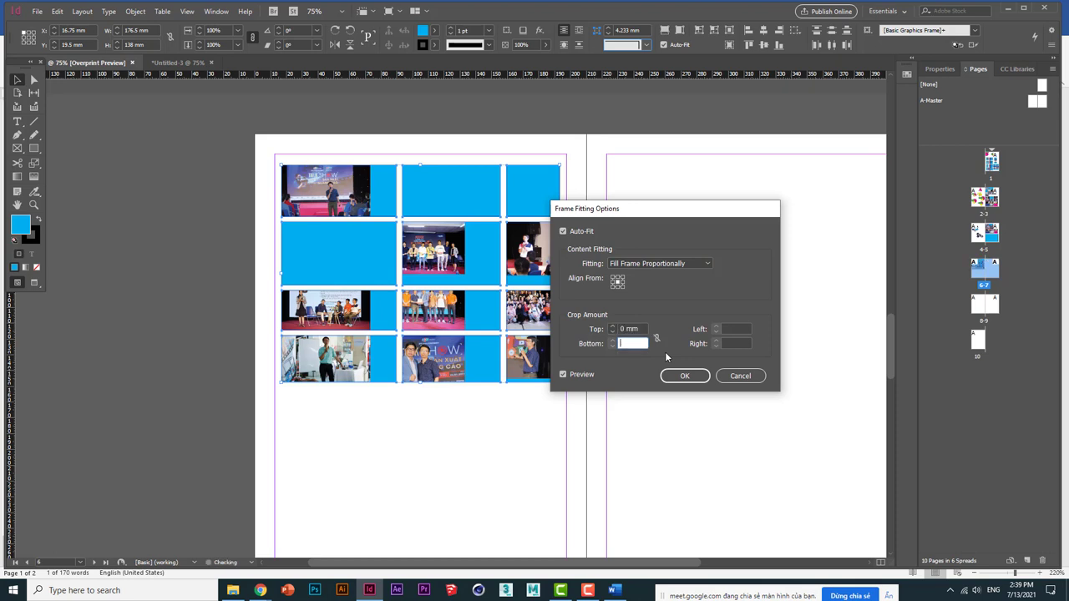
pyautogui.click(657, 339)
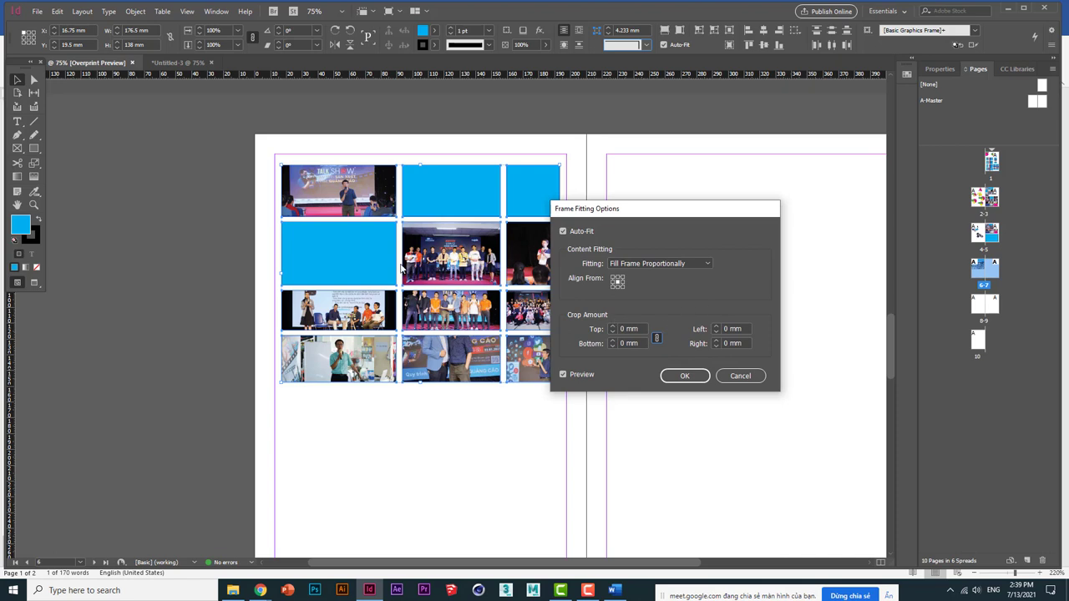
pyautogui.click(683, 378)
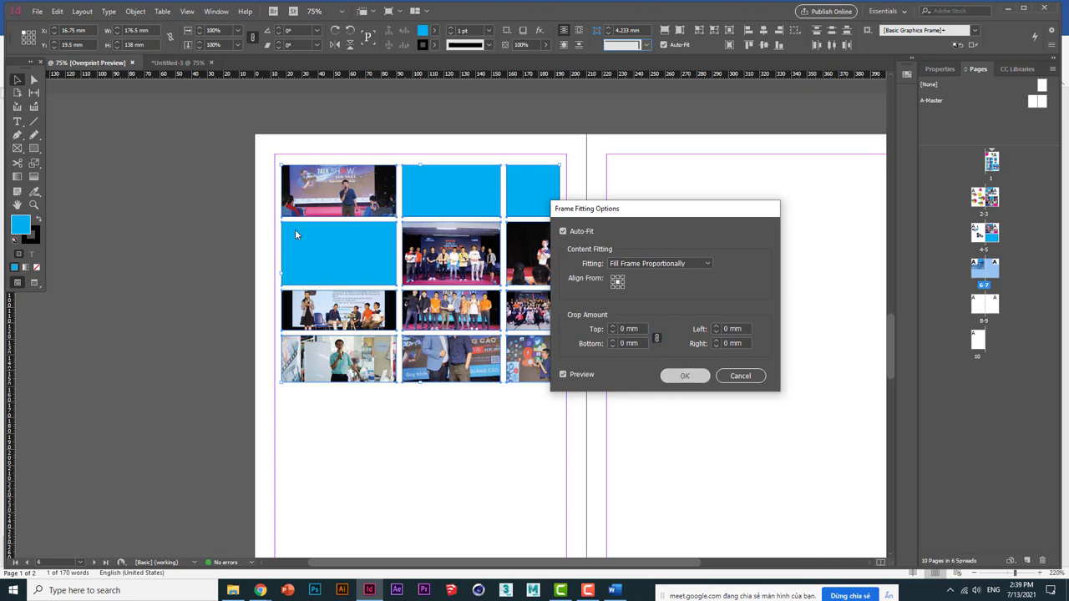
# - With the Gap Tool, shift the gap between columns 1 and 2 left, between columns 2 and 3 slightly right, and the upper two row gaps up
pyautogui.click(33, 92)
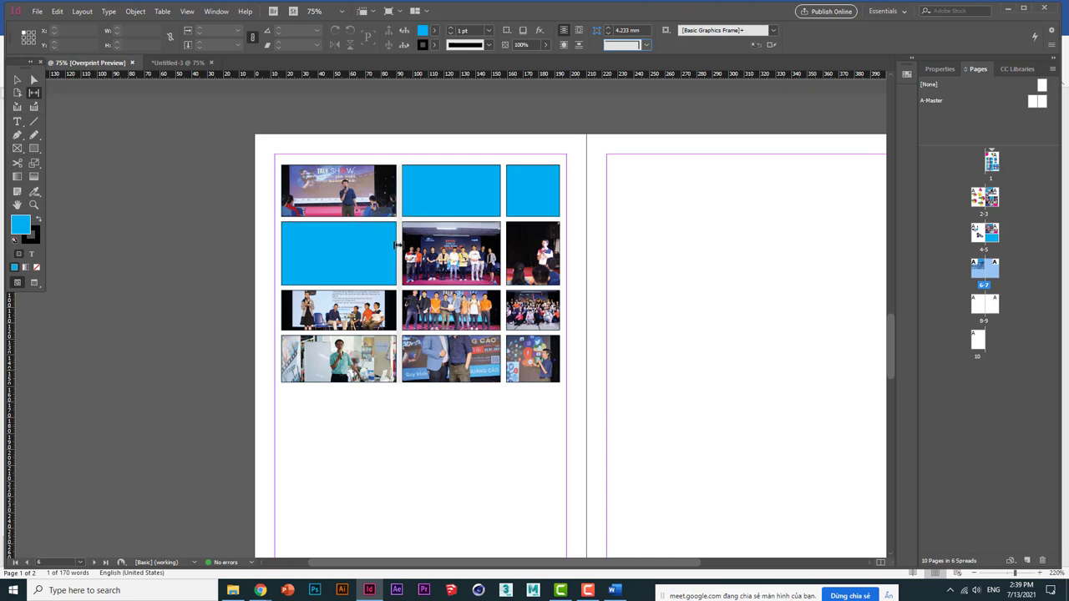
pyautogui.moveTo(398, 244)
pyautogui.mouseDown()
pyautogui.moveTo(349, 244)
pyautogui.moveTo(384, 244)
pyautogui.mouseUp()
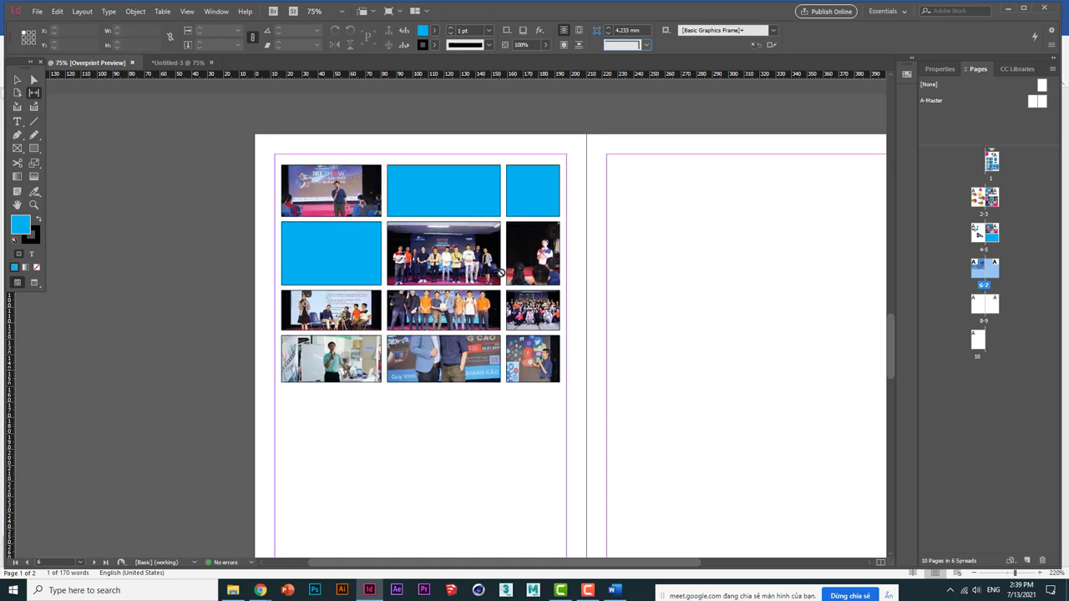
pyautogui.moveTo(501, 273); pyautogui.dragTo(451, 273)
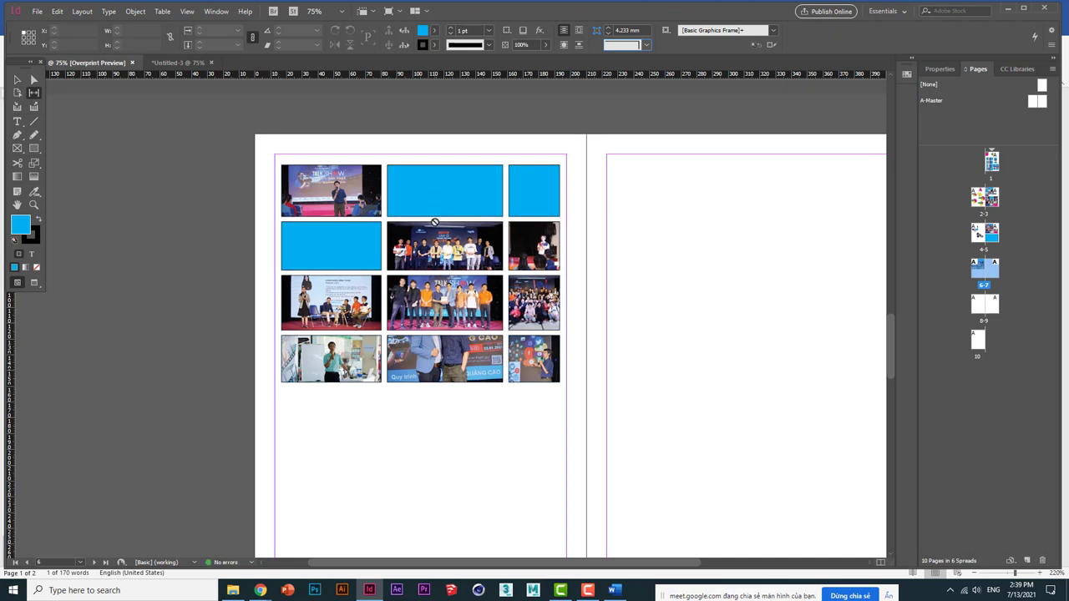
pyautogui.moveTo(433, 218); pyautogui.dragTo(434, 210)
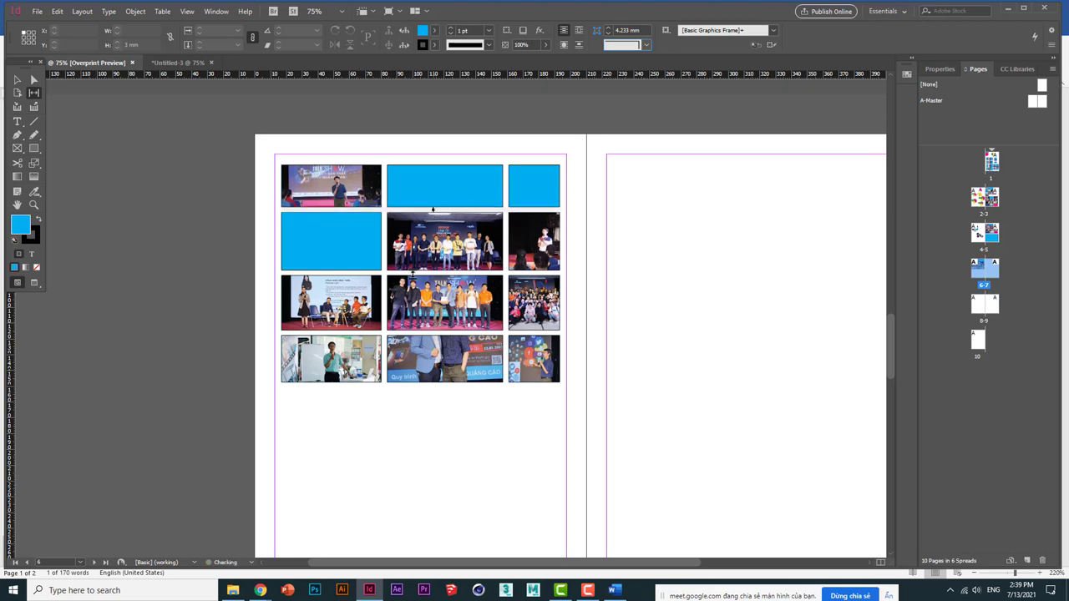
pyautogui.click(17, 79)
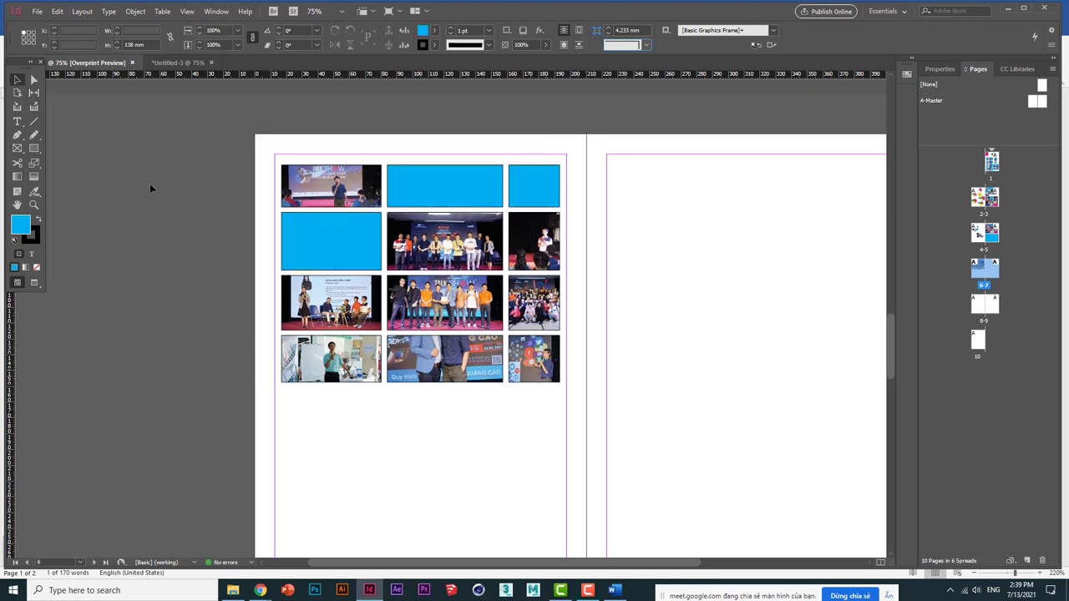
pyautogui.hotkey('ctrl', 'a')
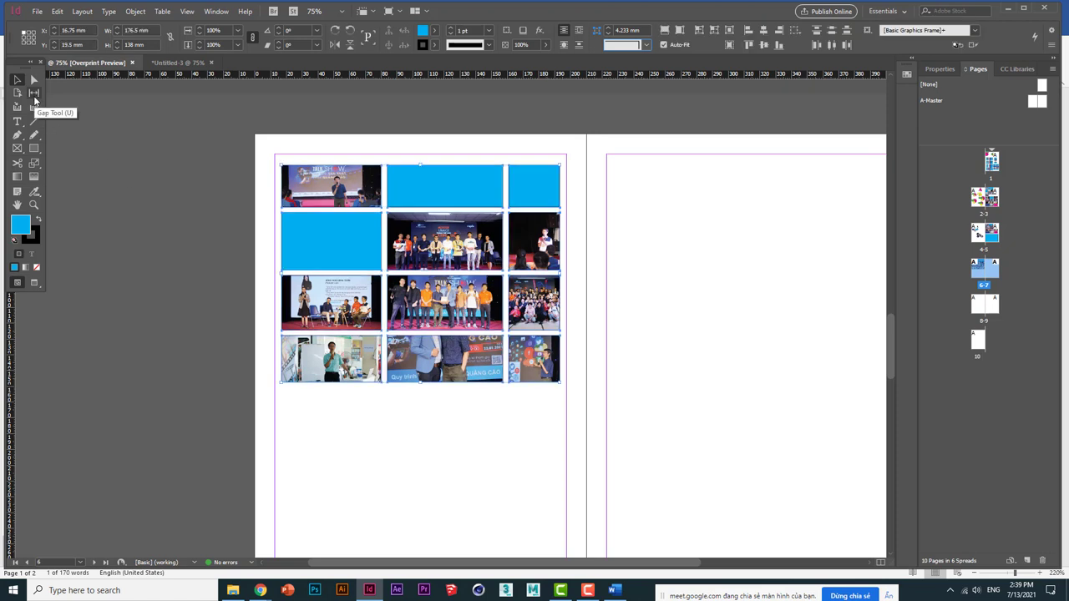
pyautogui.click(133, 13)
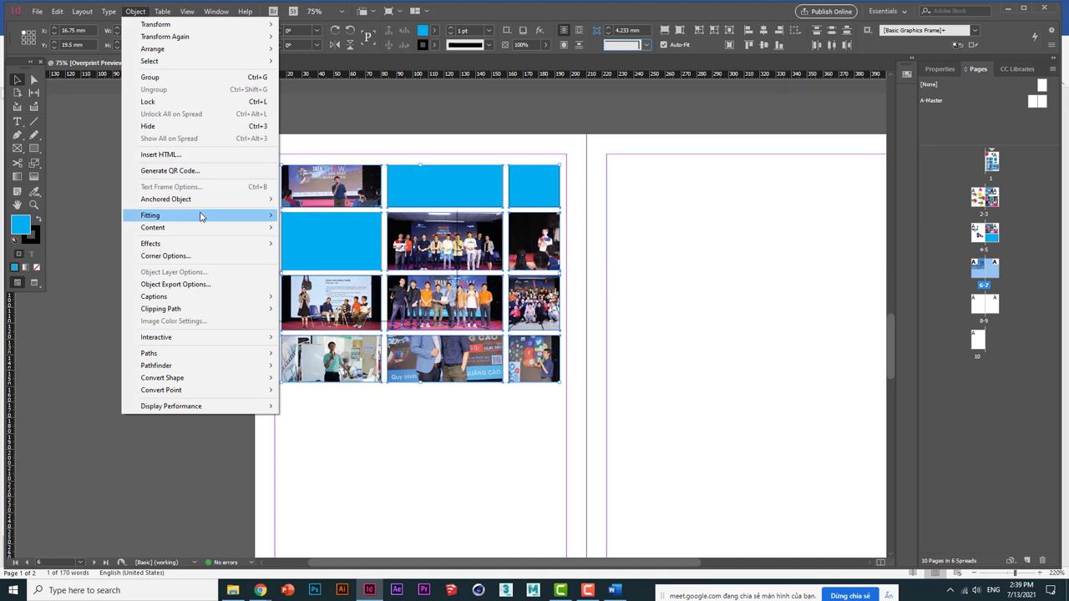
pyautogui.moveTo(202, 216)
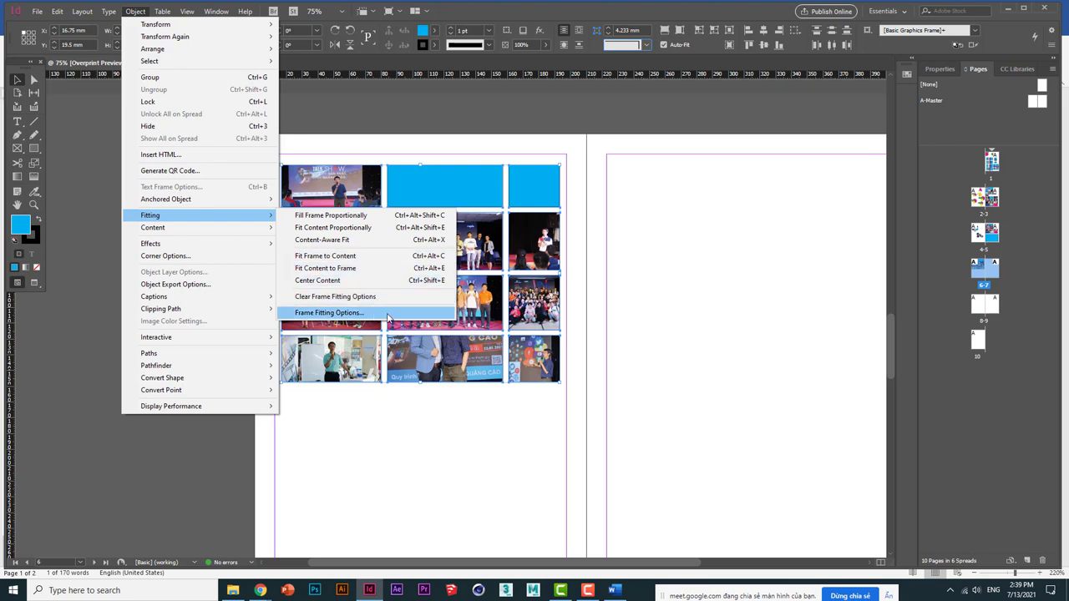
pyautogui.click(395, 495)
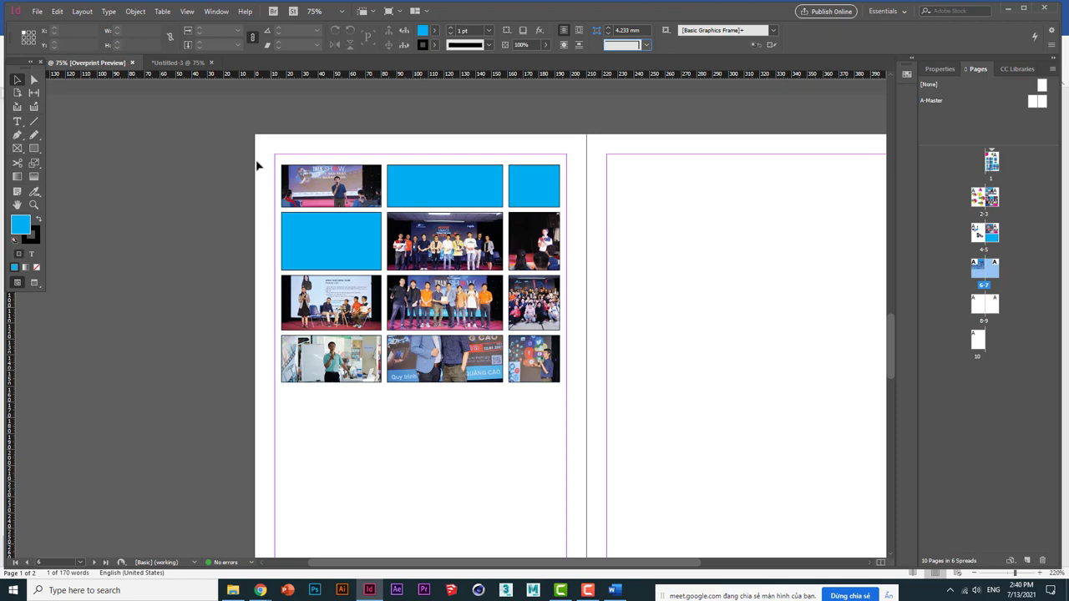
pyautogui.moveTo(290, 150); pyautogui.dragTo(550, 376)
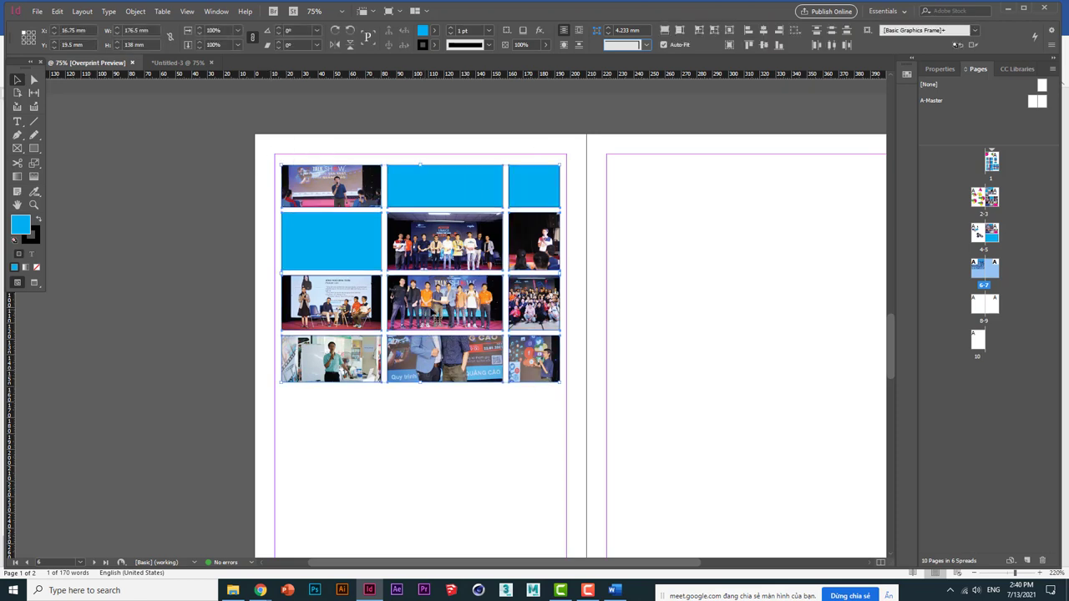
pyautogui.moveTo(710, 315); pyautogui.dragTo(738, 310)
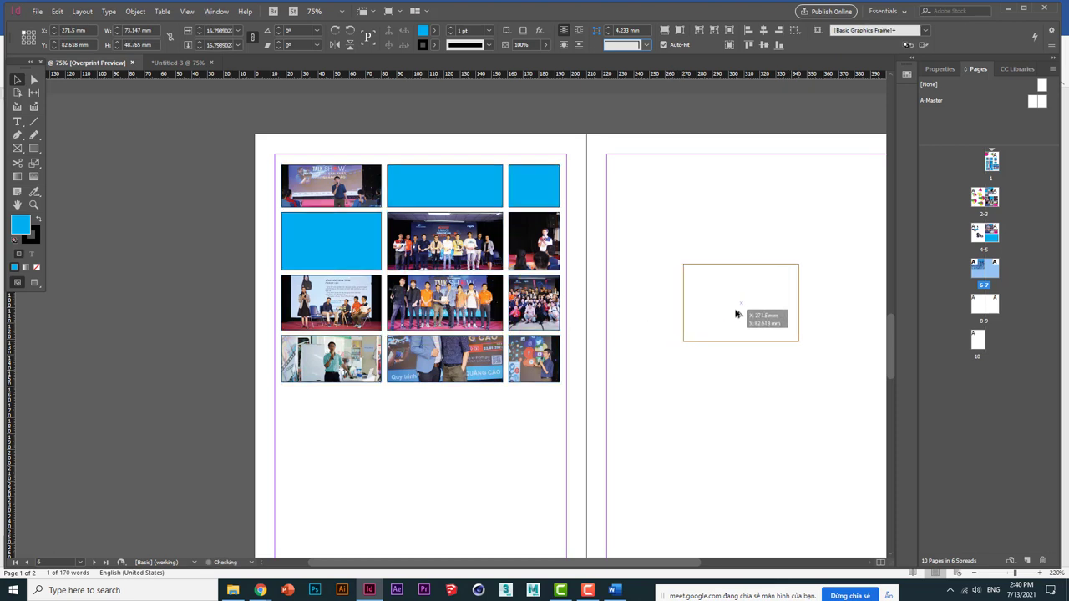
pyautogui.click(596, 214)
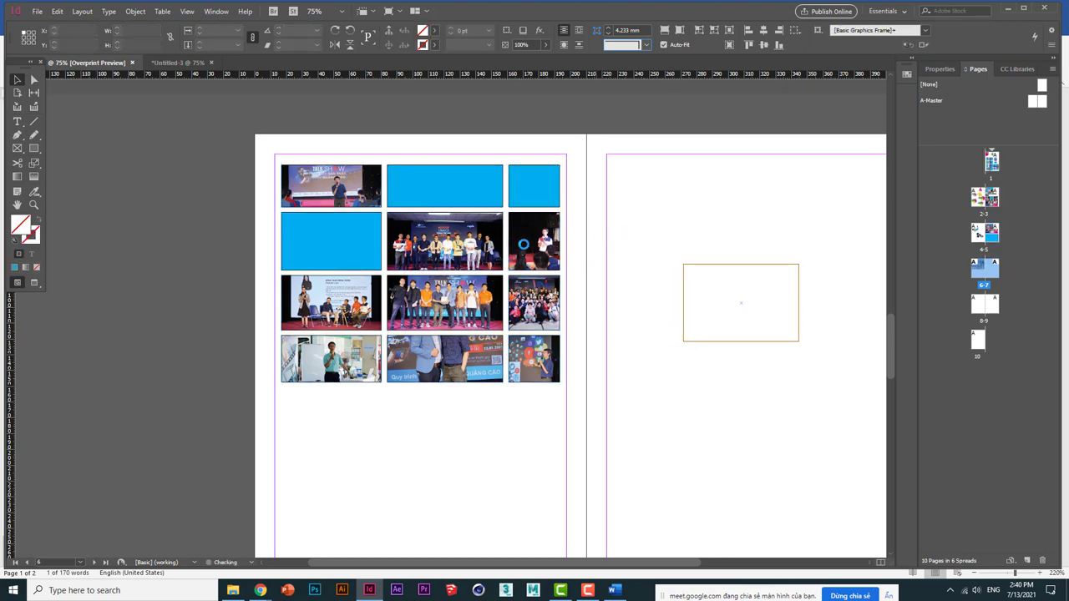
pyautogui.hotkey('ctrl', 'z')
pyautogui.hotkey('ctrl', 'z')
# - Duplicate the entire photo grid from page 6 onto page 7, level with the original
pyautogui.hscroll(3, 215, 163)
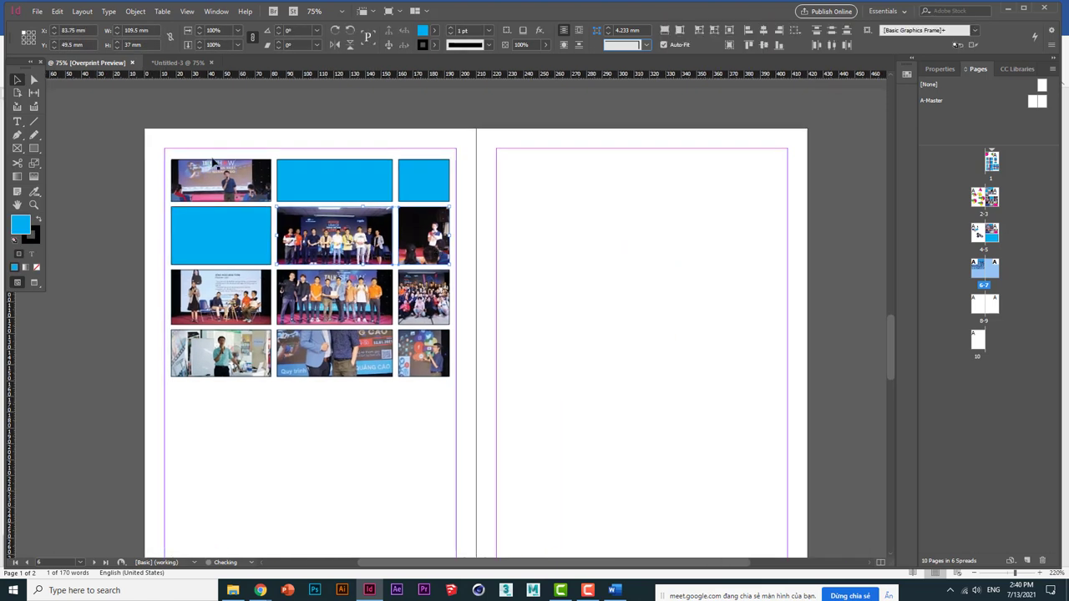
pyautogui.moveTo(204, 148); pyautogui.dragTo(424, 421)
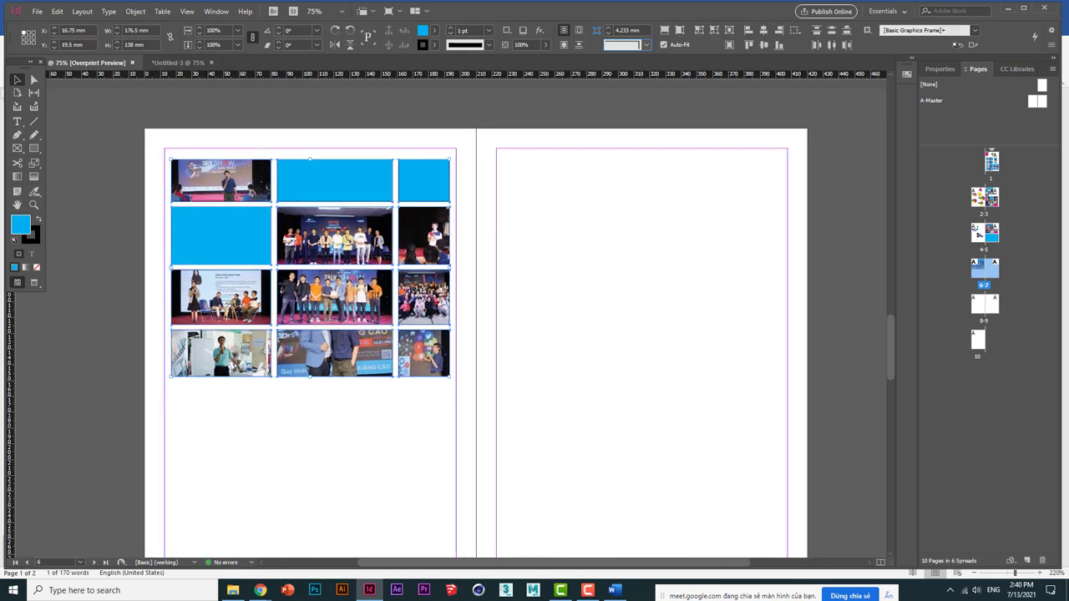
pyautogui.moveTo(373, 286); pyautogui.dragTo(703, 287)
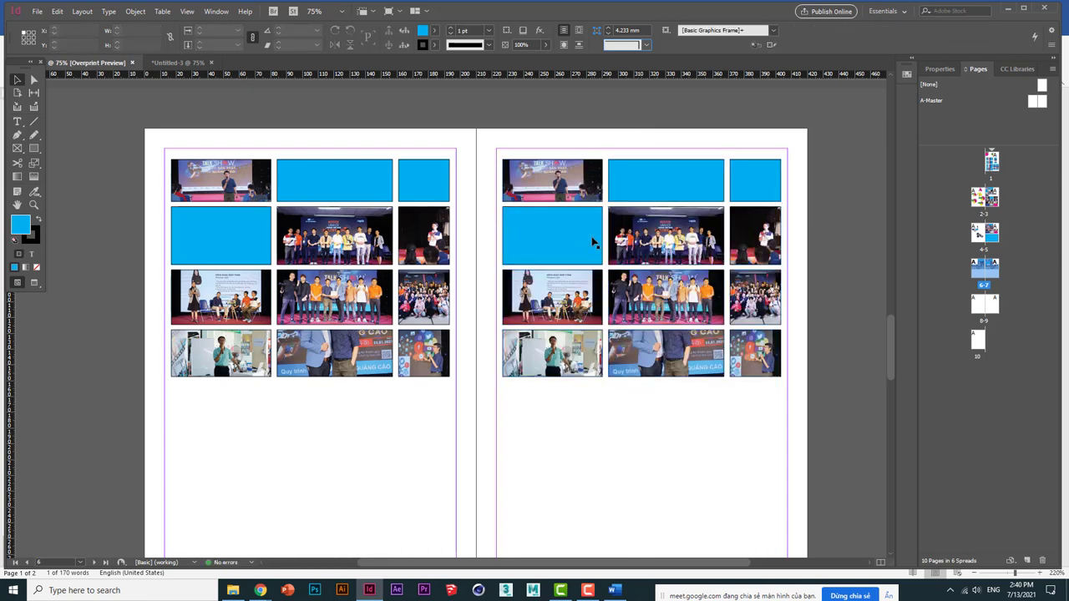
pyautogui.click(593, 242)
pyautogui.moveTo(602, 237); pyautogui.dragTo(572, 237)
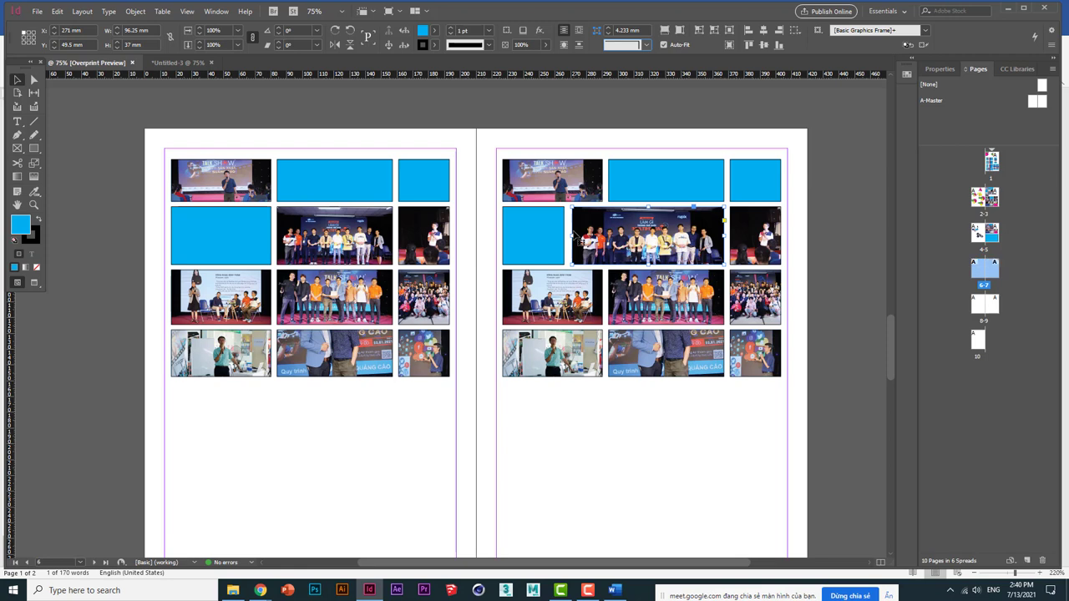
pyautogui.hotkey('ctrl', 'z')
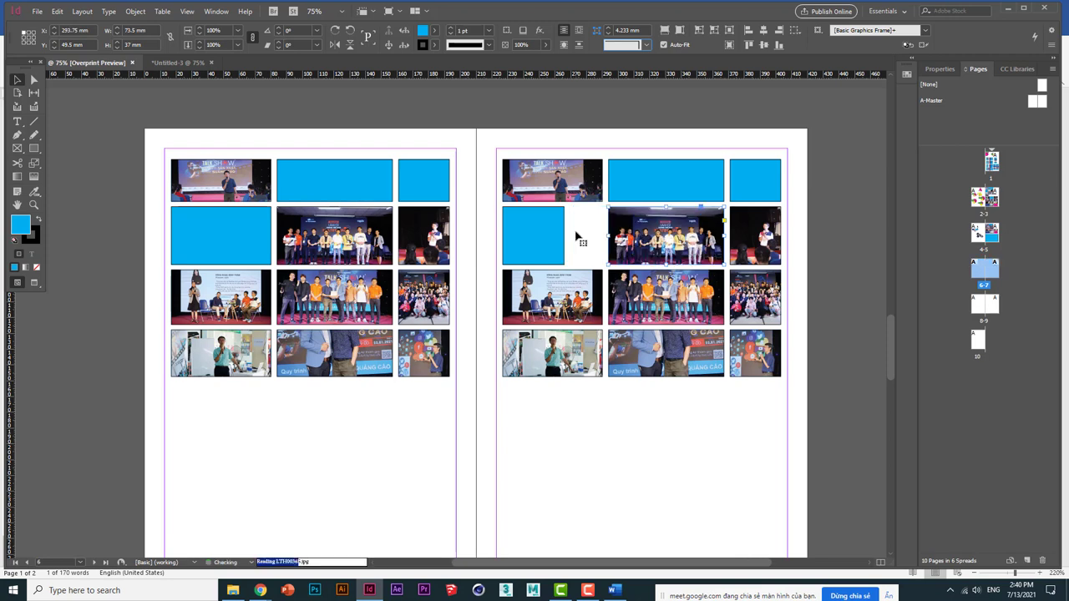
pyautogui.hotkey('ctrl', 'z')
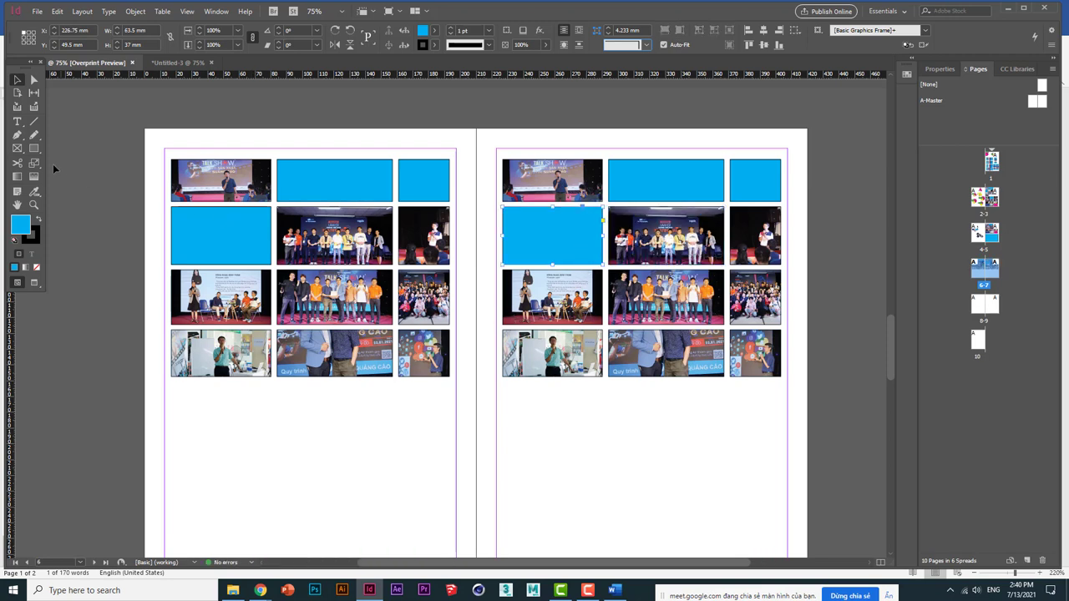
# - With the Gap Tool, shift the gap between columns 1 and 2 slightly left on page 7, and lock that grid's first-row frames
pyautogui.click(33, 93)
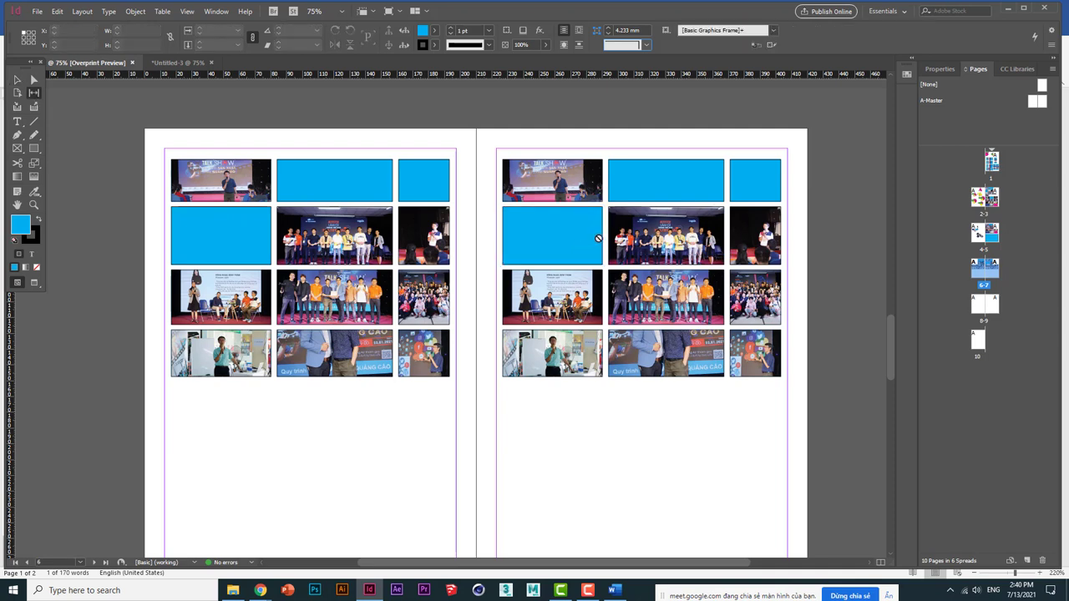
pyautogui.moveTo(597, 239); pyautogui.dragTo(617, 205)
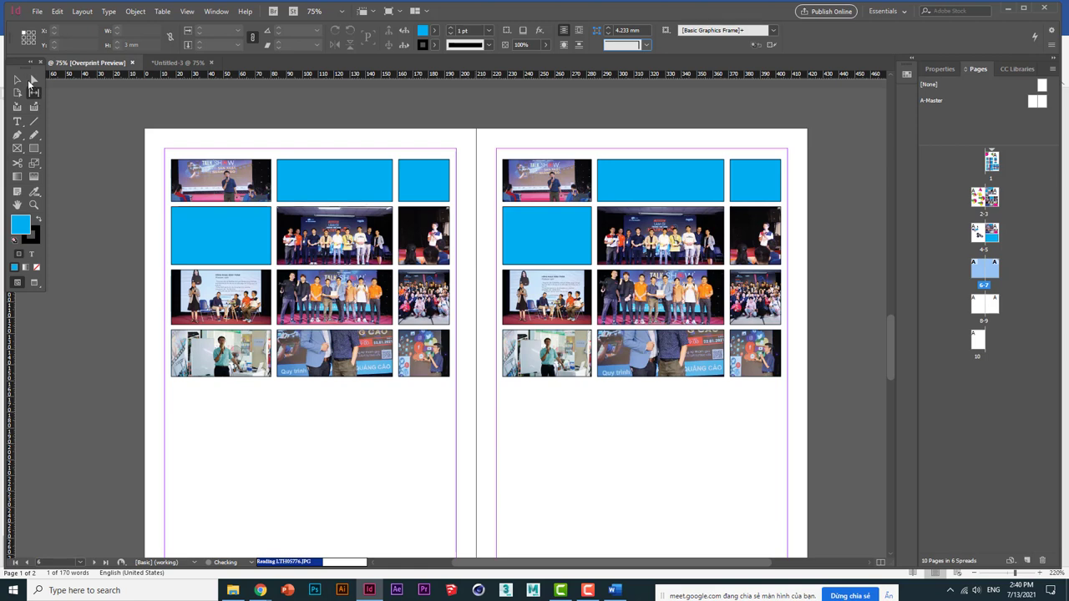
pyautogui.click(18, 80)
pyautogui.moveTo(589, 153); pyautogui.dragTo(744, 175)
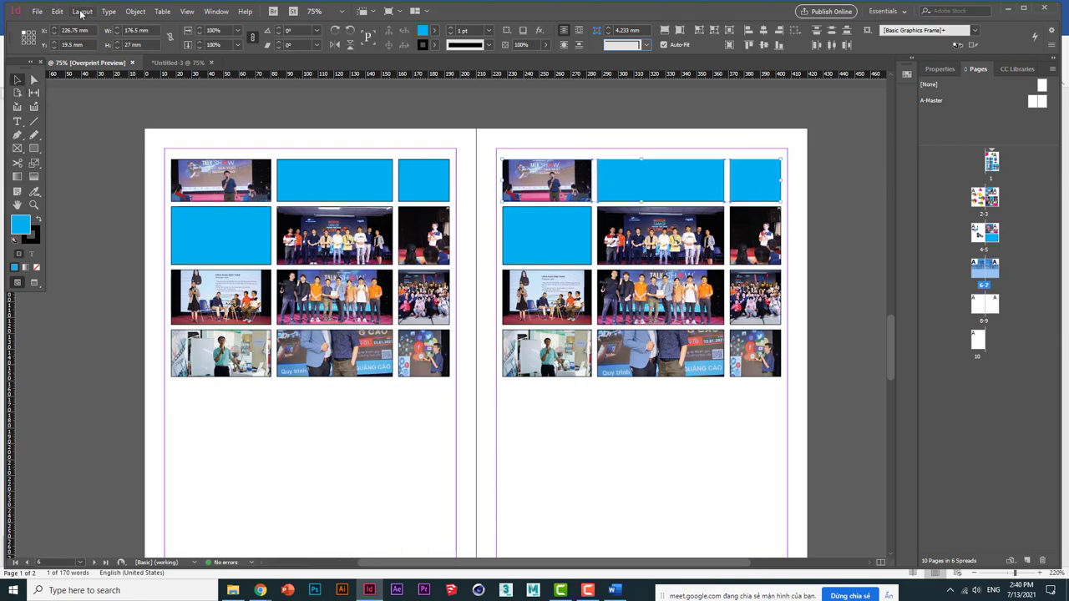
pyautogui.click(136, 11)
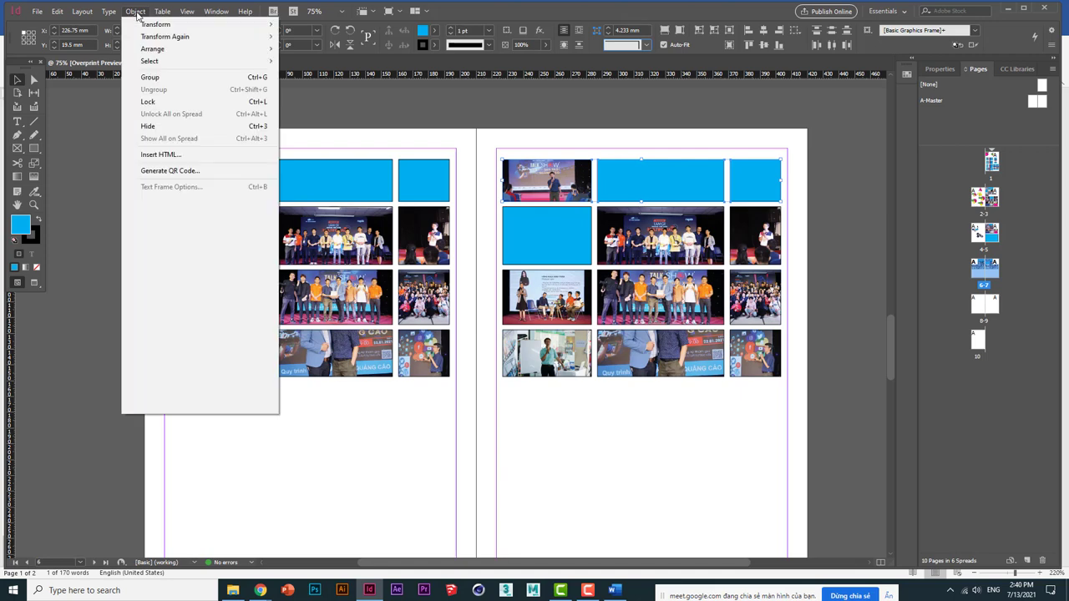
pyautogui.click(190, 101)
pyautogui.click(111, 150)
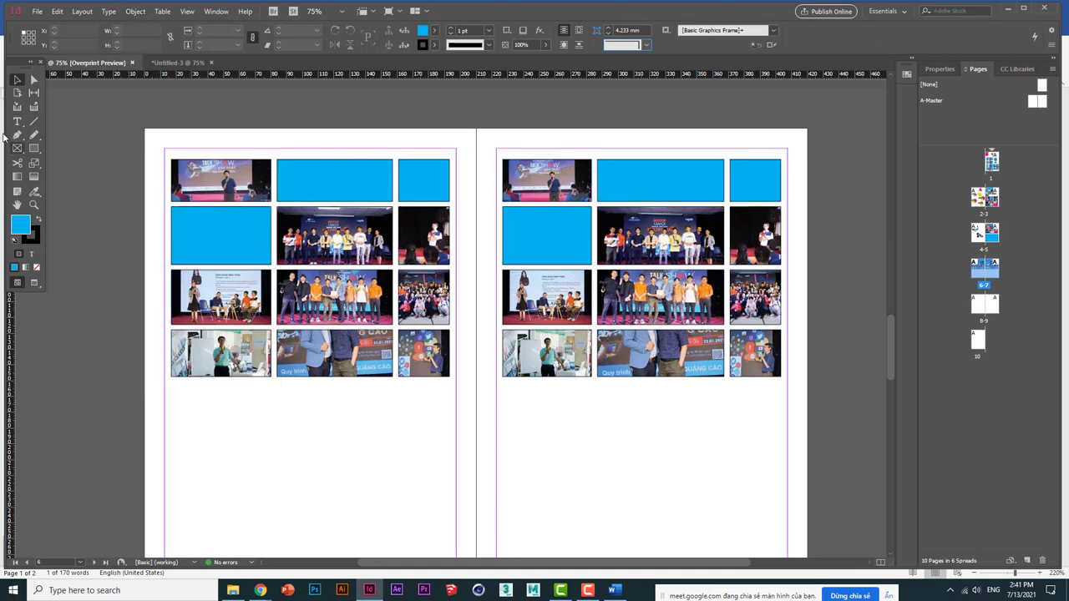
# - With the Gap Tool, shift both column gaps left in rows 2 to 4 of the page 7 grid, and lock the second-row frames
pyautogui.click(33, 93)
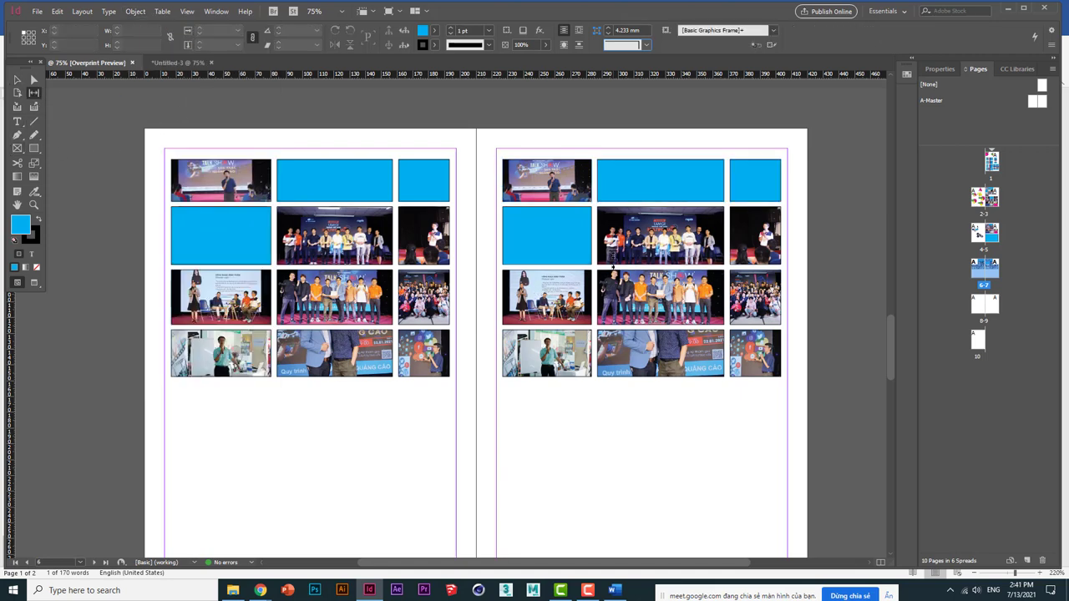
pyautogui.moveTo(591, 243); pyautogui.dragTo(556, 244)
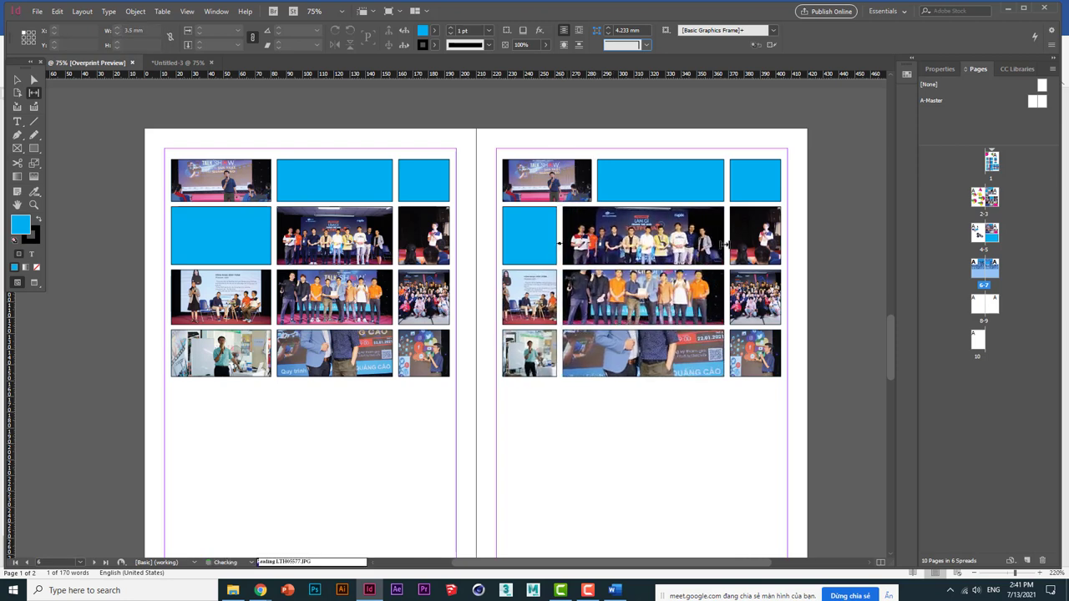
pyautogui.moveTo(727, 243); pyautogui.dragTo(707, 243)
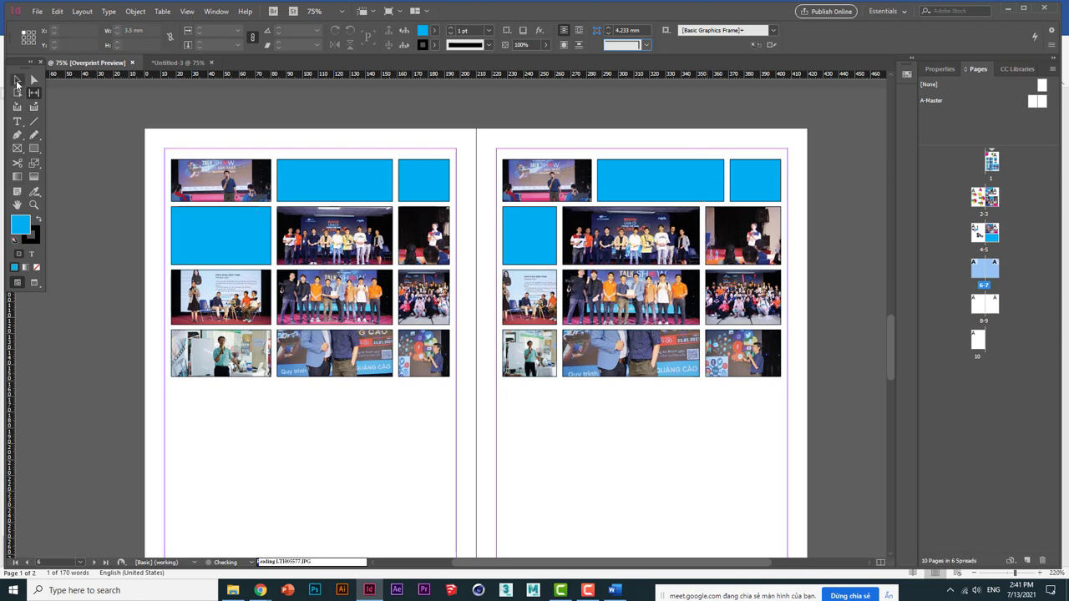
pyautogui.click(17, 80)
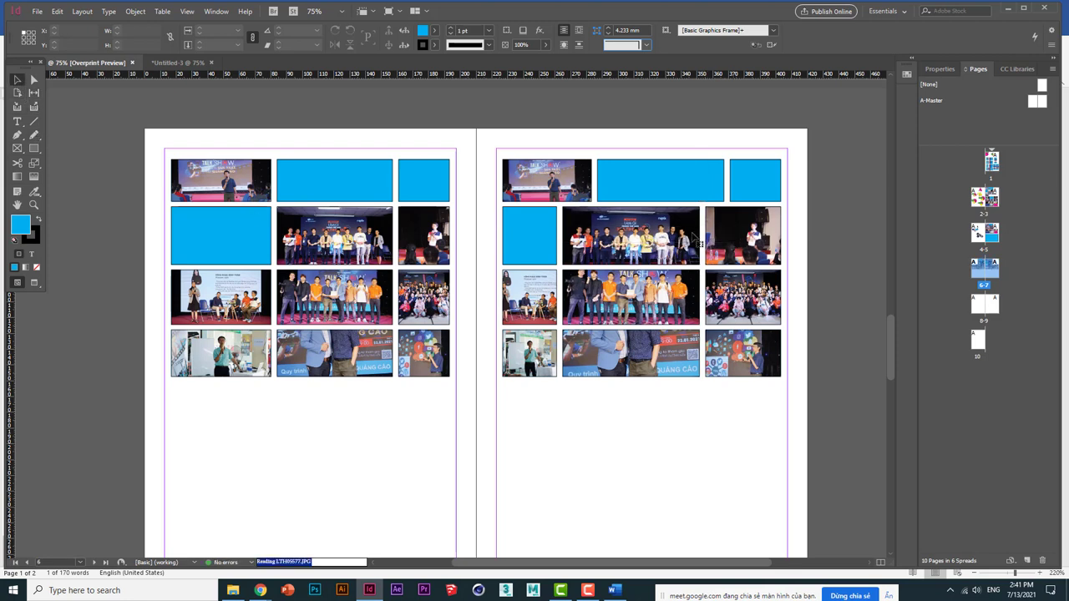
pyautogui.click(136, 11)
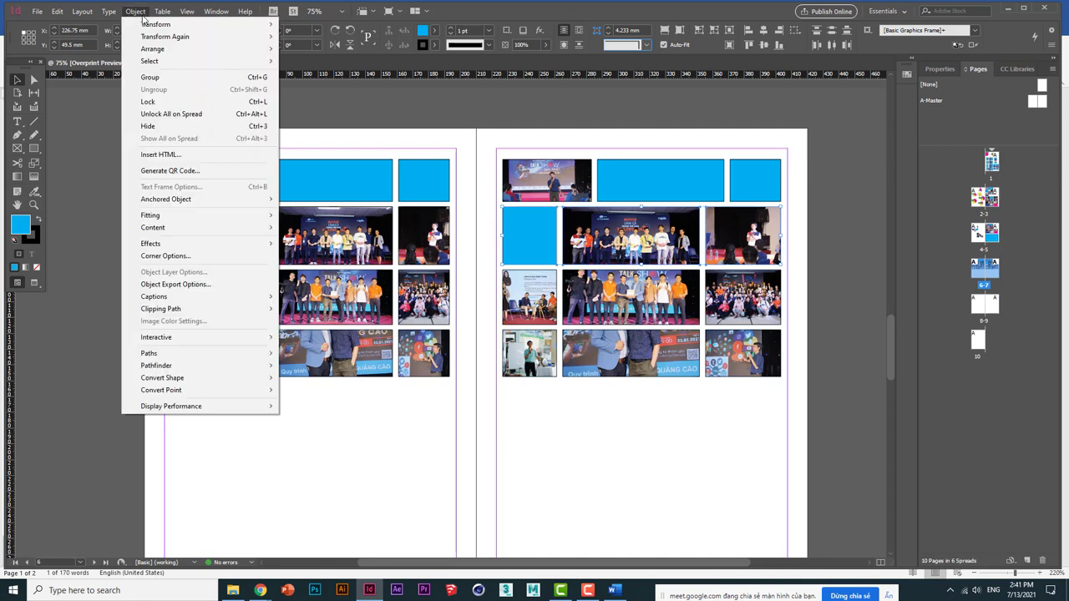
pyautogui.click(174, 102)
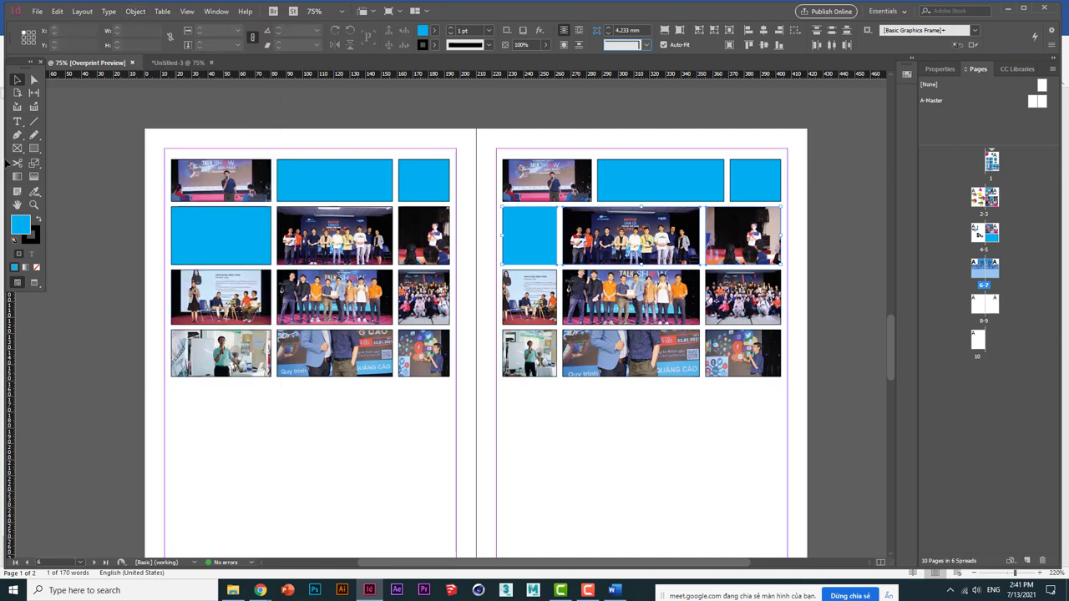
# - With the Gap Tool, shift both column gaps right in rows 3 and 4 of the page 7 grid, and unlock all objects on the spread
pyautogui.click(34, 93)
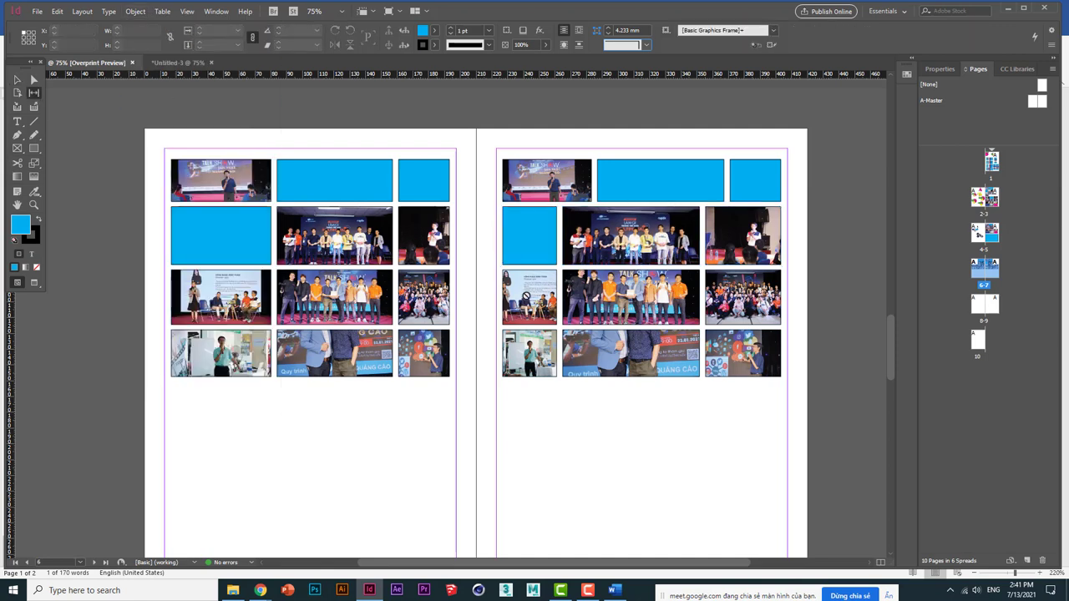
pyautogui.moveTo(555, 299); pyautogui.dragTo(626, 304)
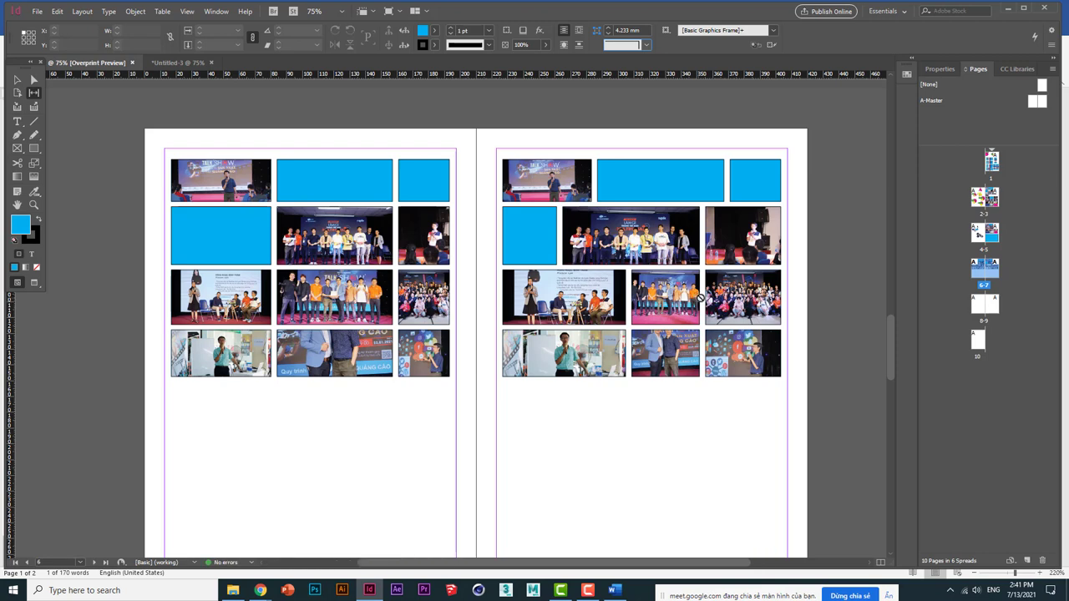
pyautogui.moveTo(700, 298); pyautogui.dragTo(733, 289)
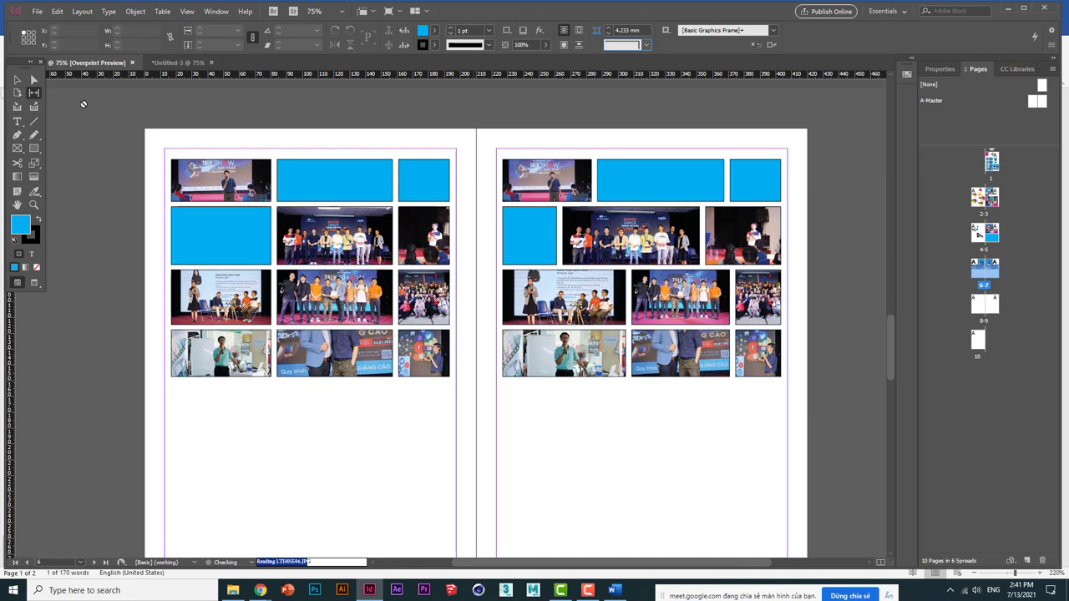
pyautogui.click(17, 80)
pyautogui.click(135, 11)
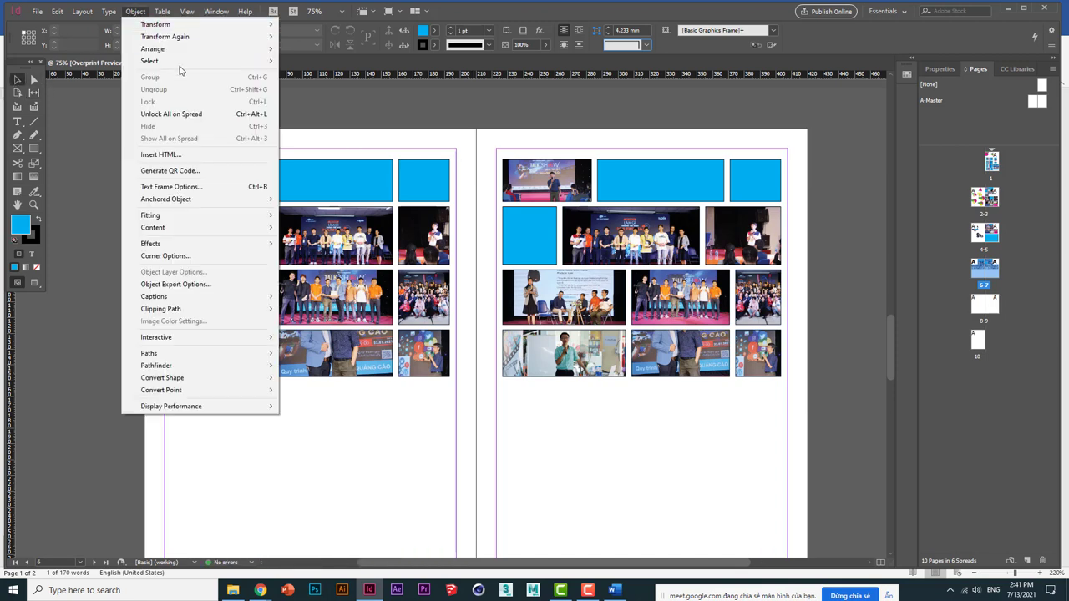
pyautogui.click(218, 115)
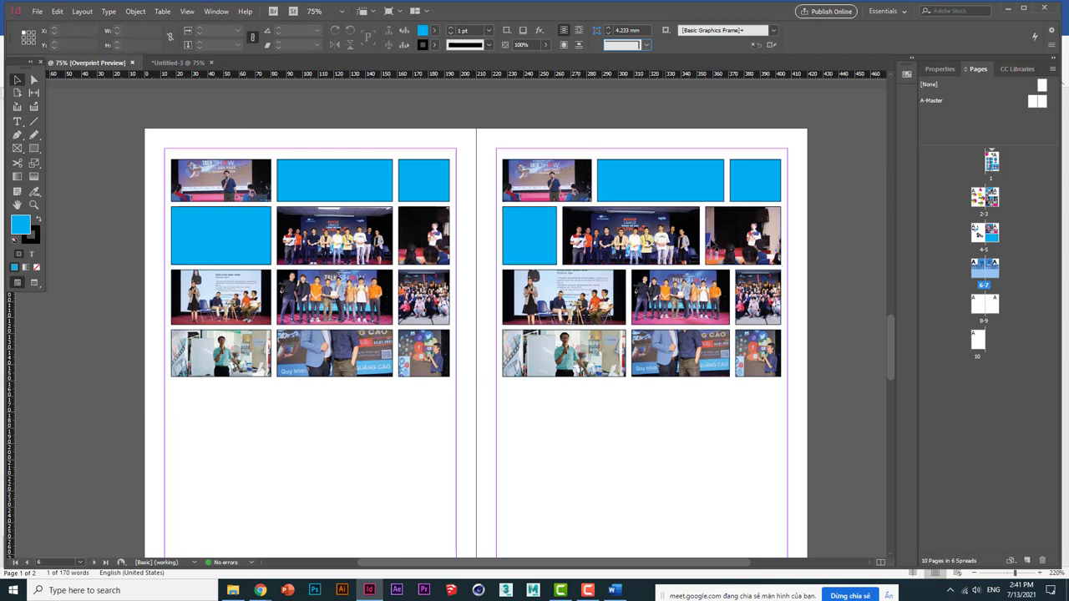
# - Select the page 7 grid and the page 6 grid in turn to compare the two layouts, and clear the selection
pyautogui.moveTo(752, 165); pyautogui.dragTo(535, 380)
pyautogui.moveTo(213, 153); pyautogui.dragTo(451, 381)
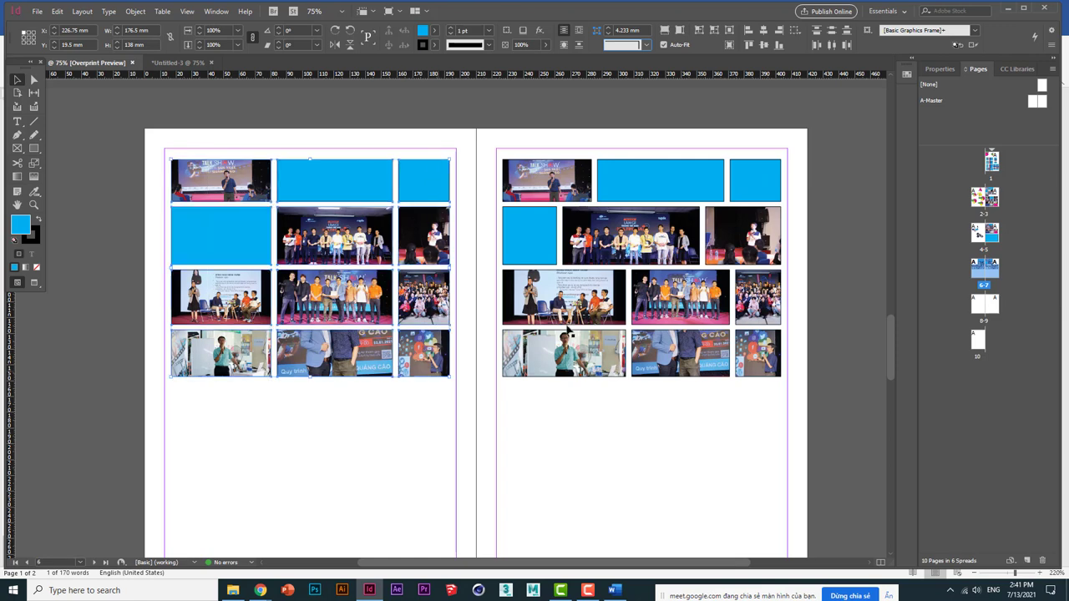
pyautogui.click(661, 416)
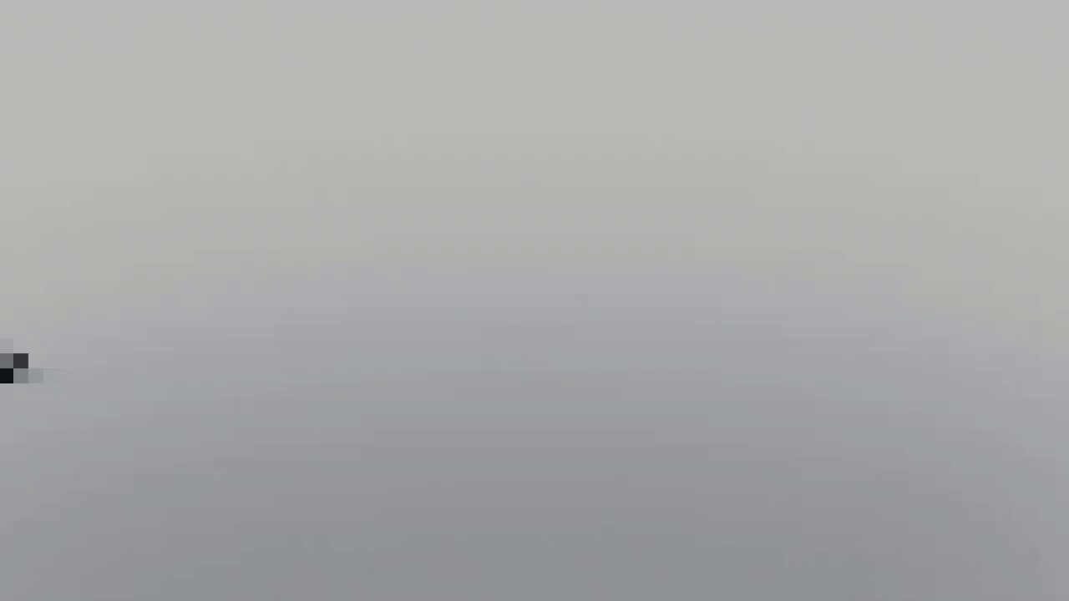